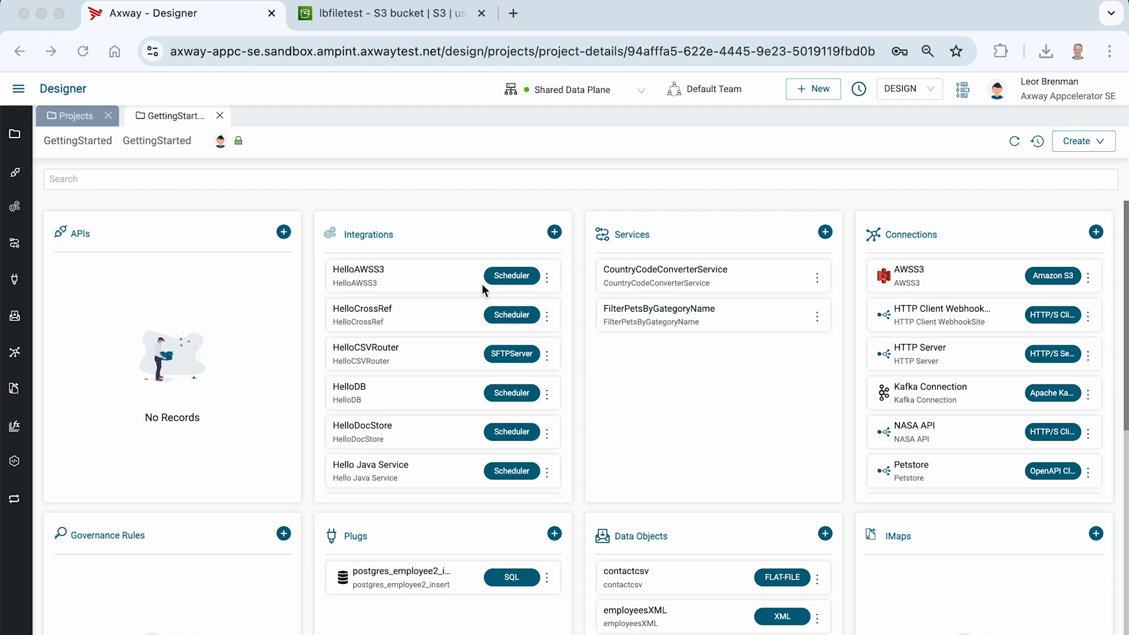
Look over the component groups in the GettingStarted project
scroll(482, 291, "down", 3)
scroll(446, 323, "down", 8)
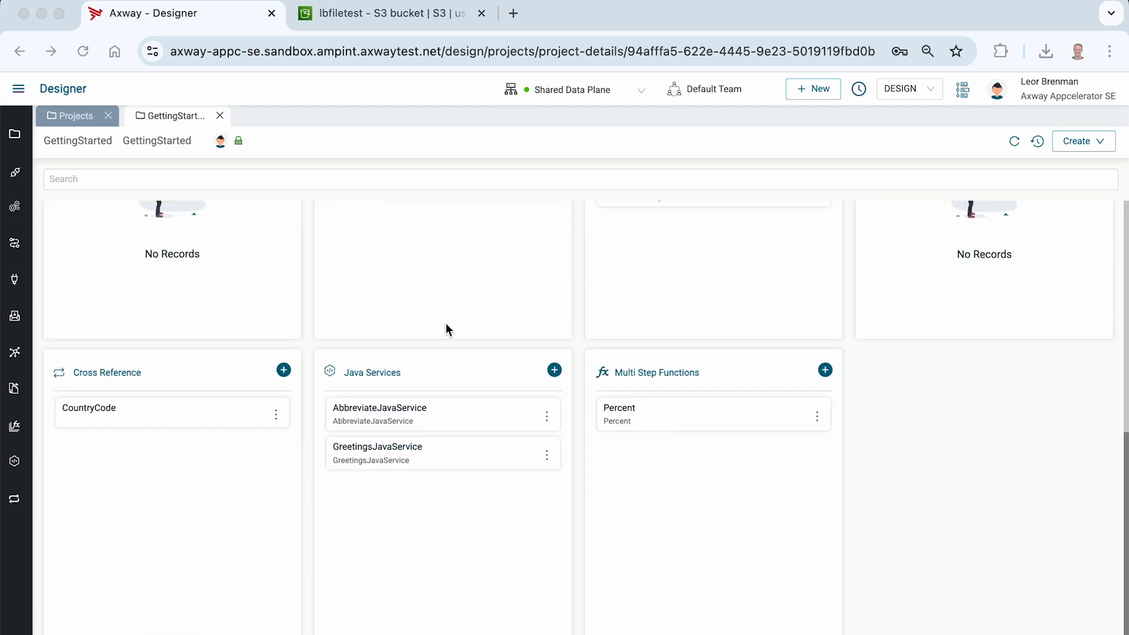
scroll(445, 323, "up", 11)
scroll(428, 361, "down", 1)
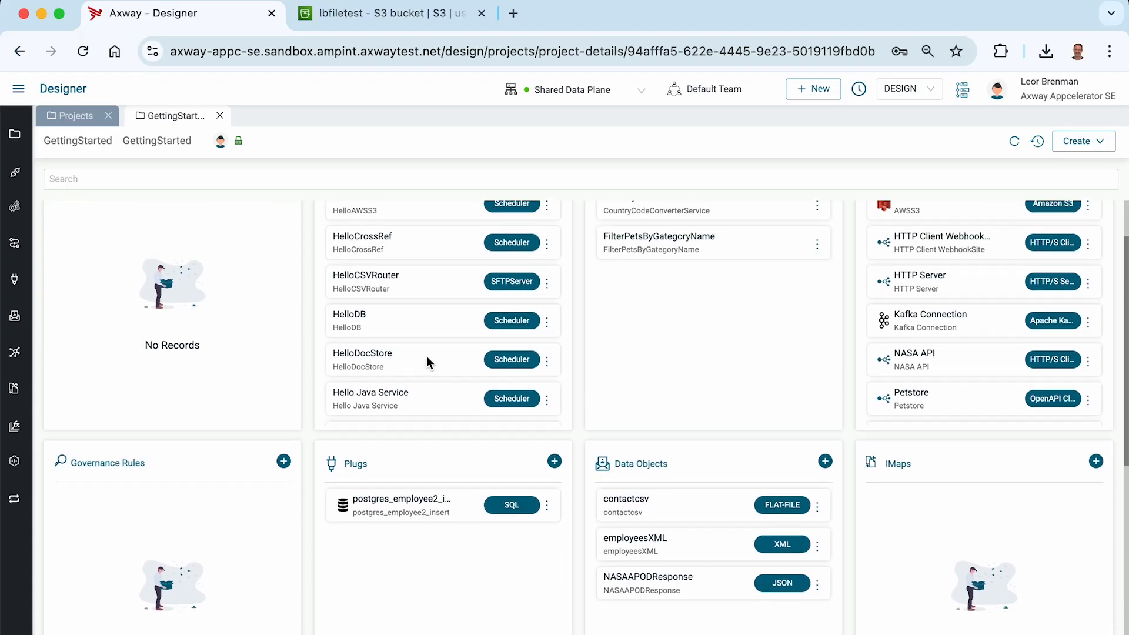
scroll(427, 360, "up", 2)
scroll(428, 360, "down", 2)
Start cloning the Hello XML integration from the project's integrations
scroll(429, 360, "down", 4)
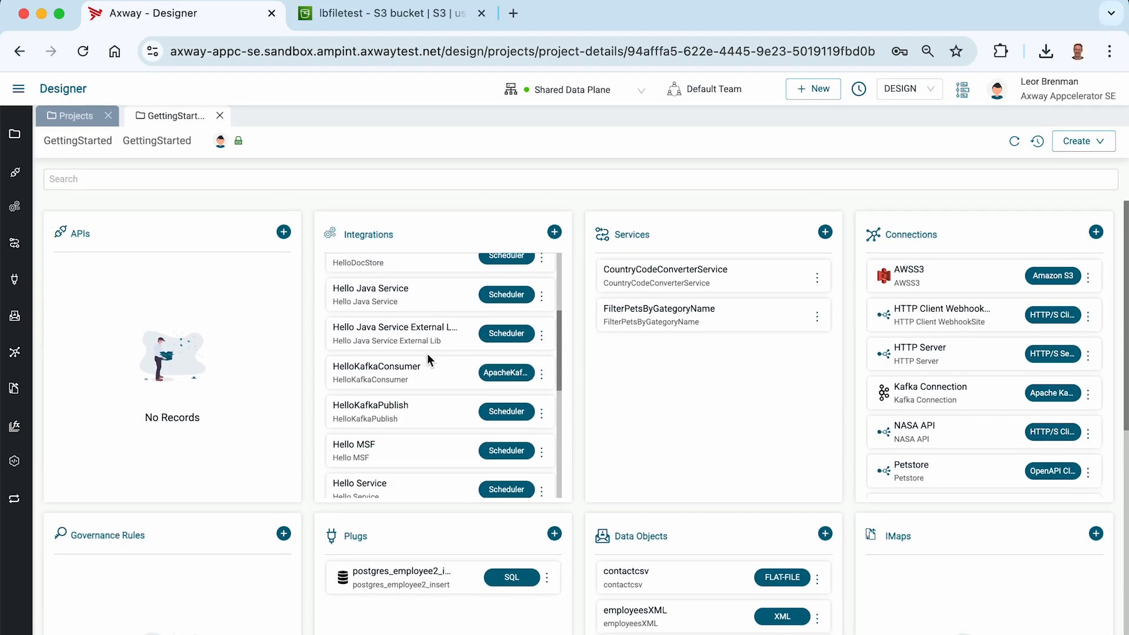
scroll(427, 354, "down", 2)
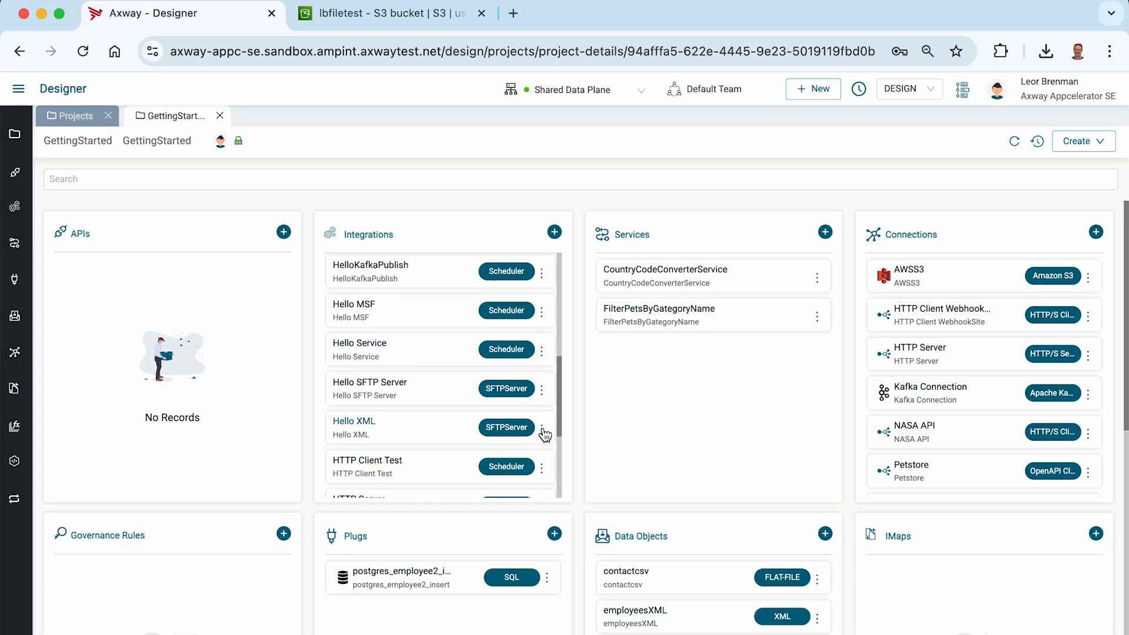
left_click(540, 434)
left_click(510, 453)
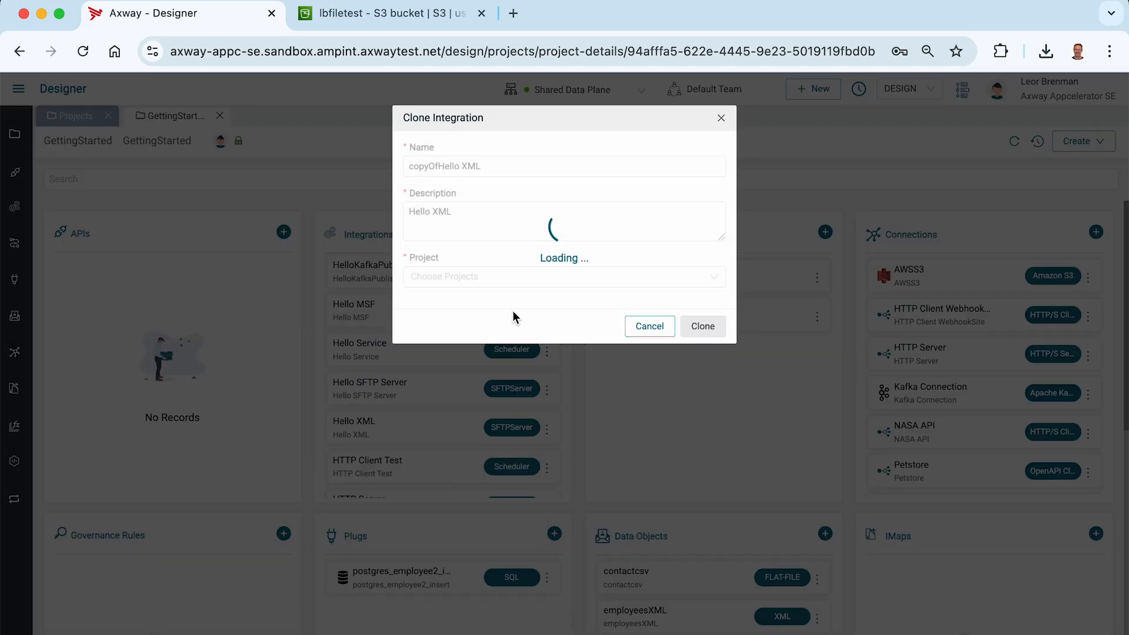
Set the clone's name and description to "Hello XML2CSV2S3" and create it in the GettingStarted project
left_click(510, 171)
key("super+a")
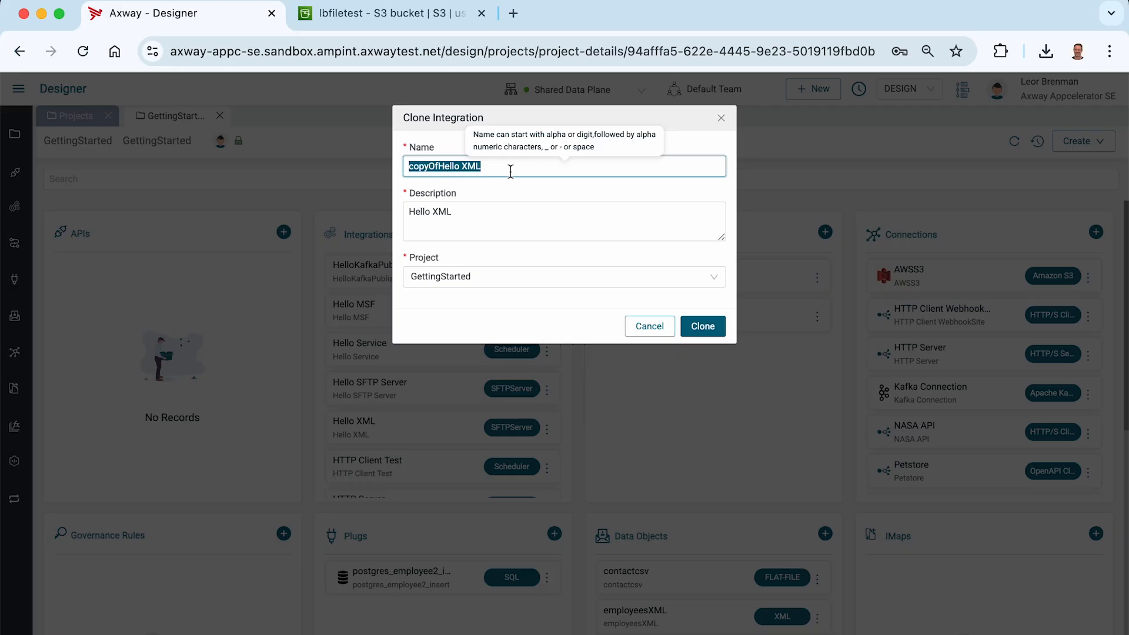
type("XML2CSV2S3")
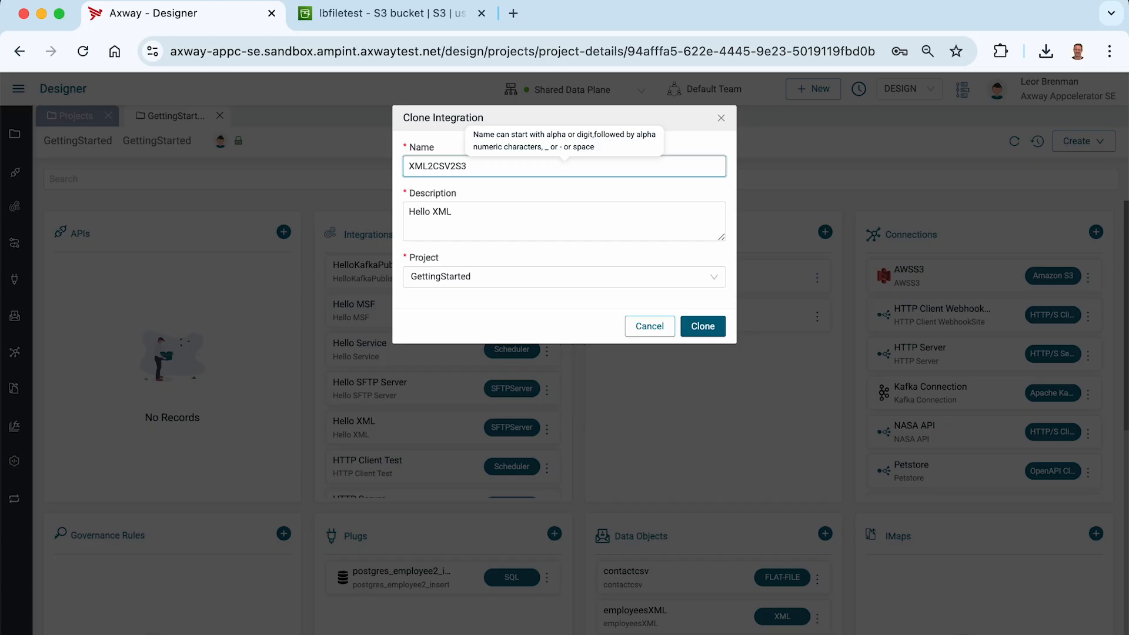
type("Hello")
key("super+a")
key("super+c")
key("Tab")
key("super+a")
key("super+v")
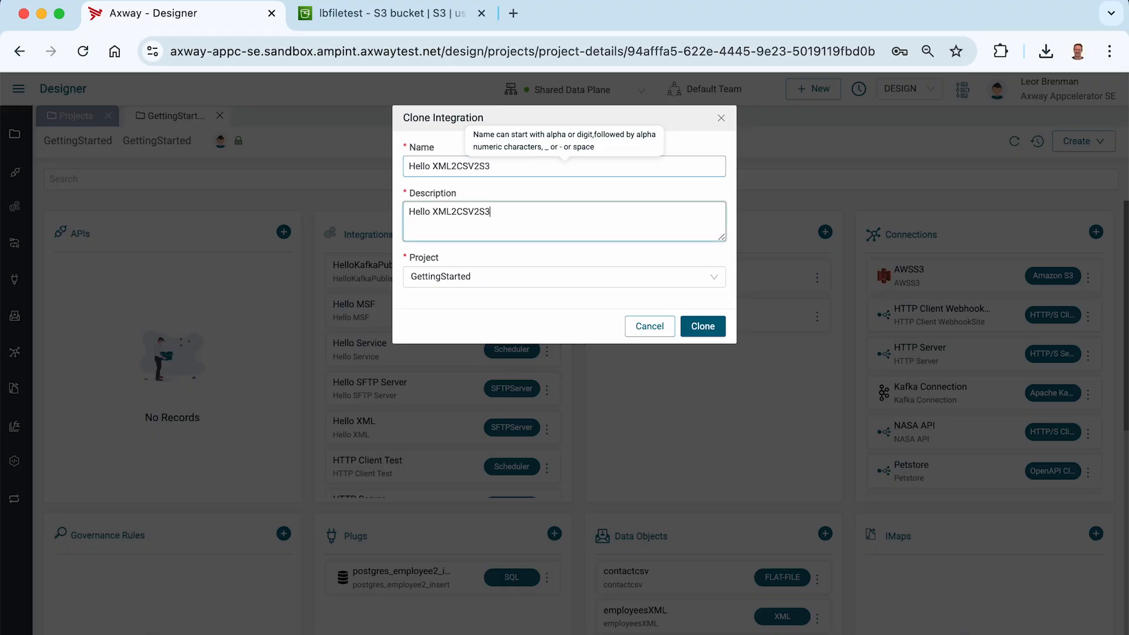
left_click(705, 327)
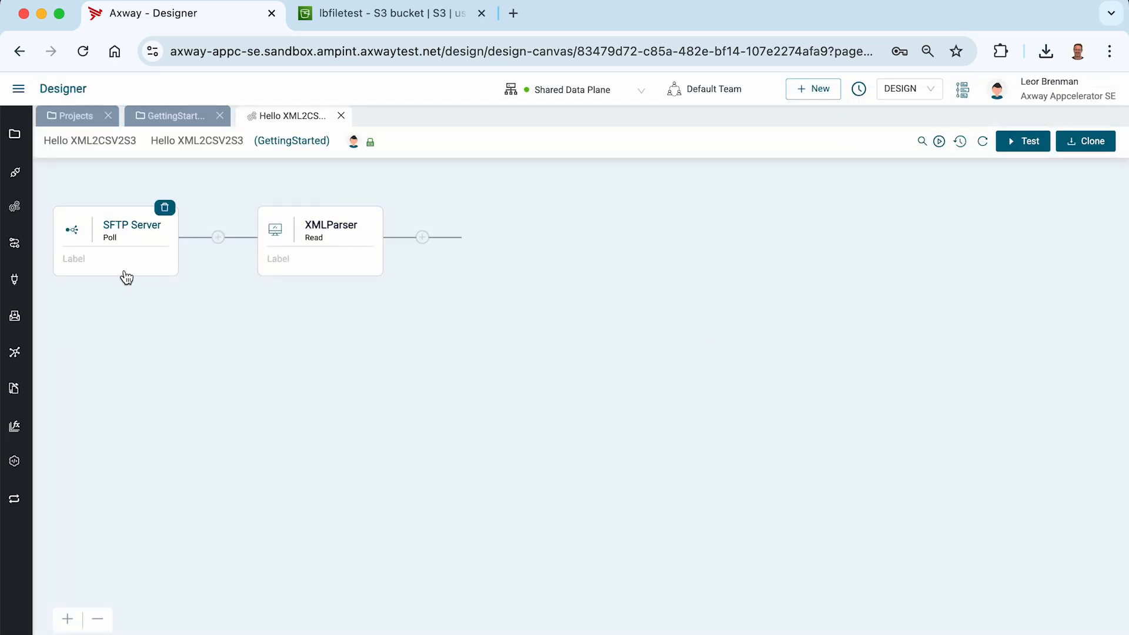
Examine the SFTP Server poll settings and the XMLParser's input mapping and employeesXML output record fields
left_click(118, 234)
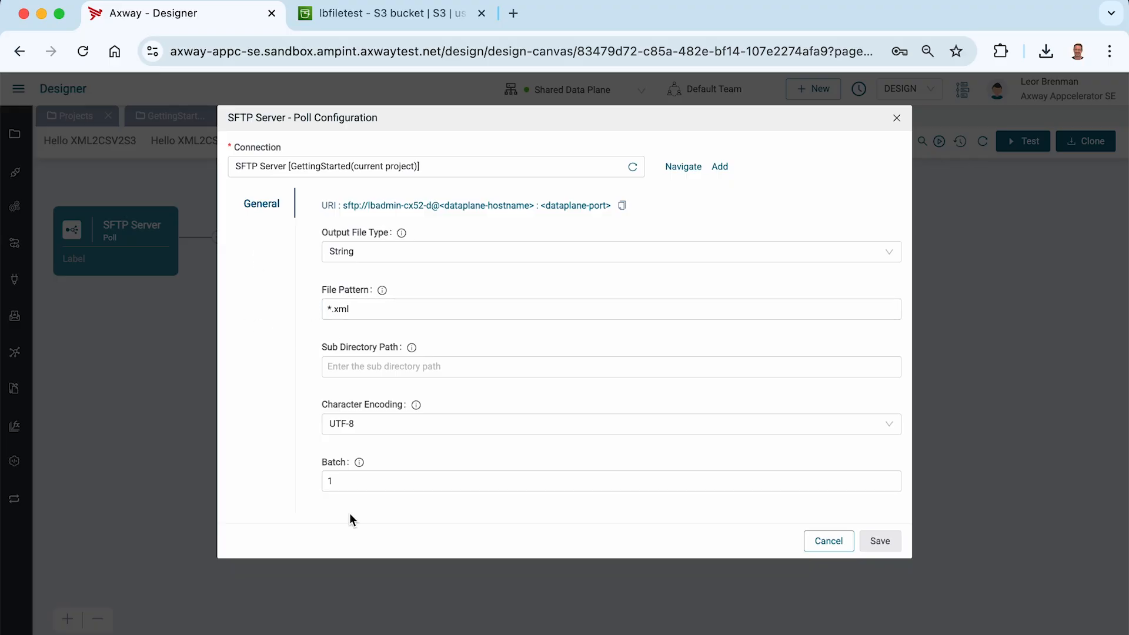
left_click(828, 543)
left_click(324, 231)
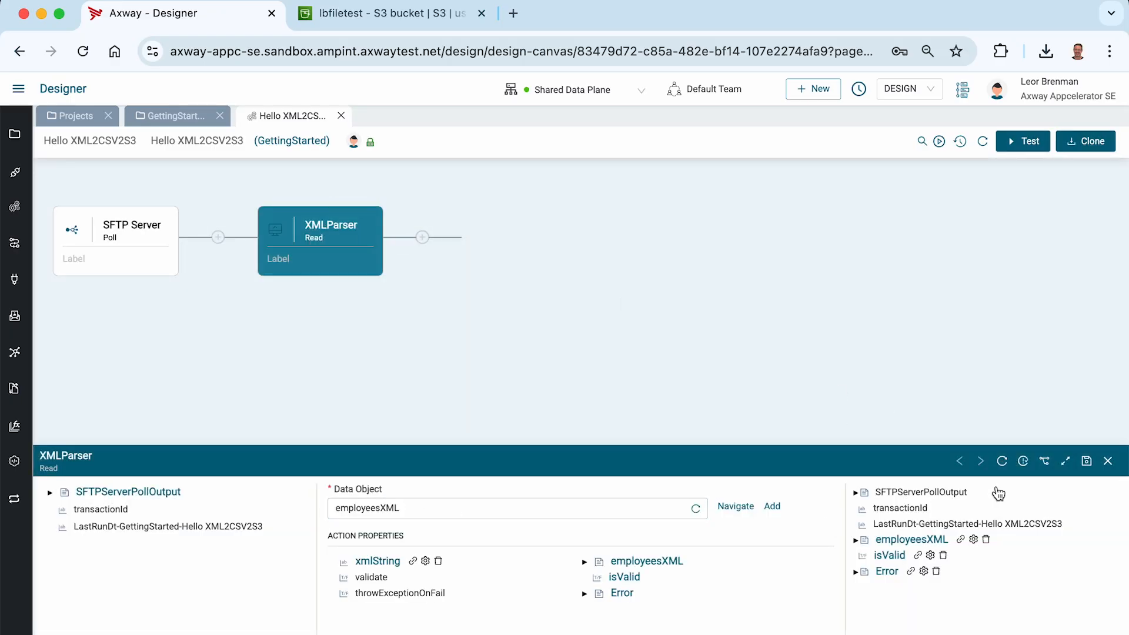
left_click(1065, 462)
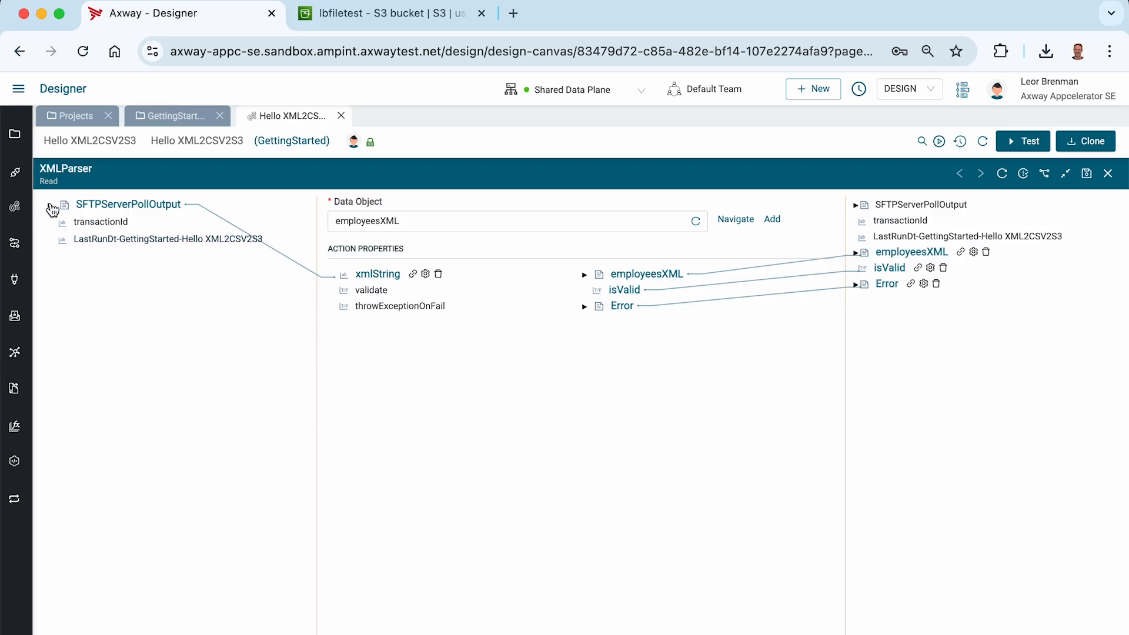
left_click(50, 204)
left_click(64, 253)
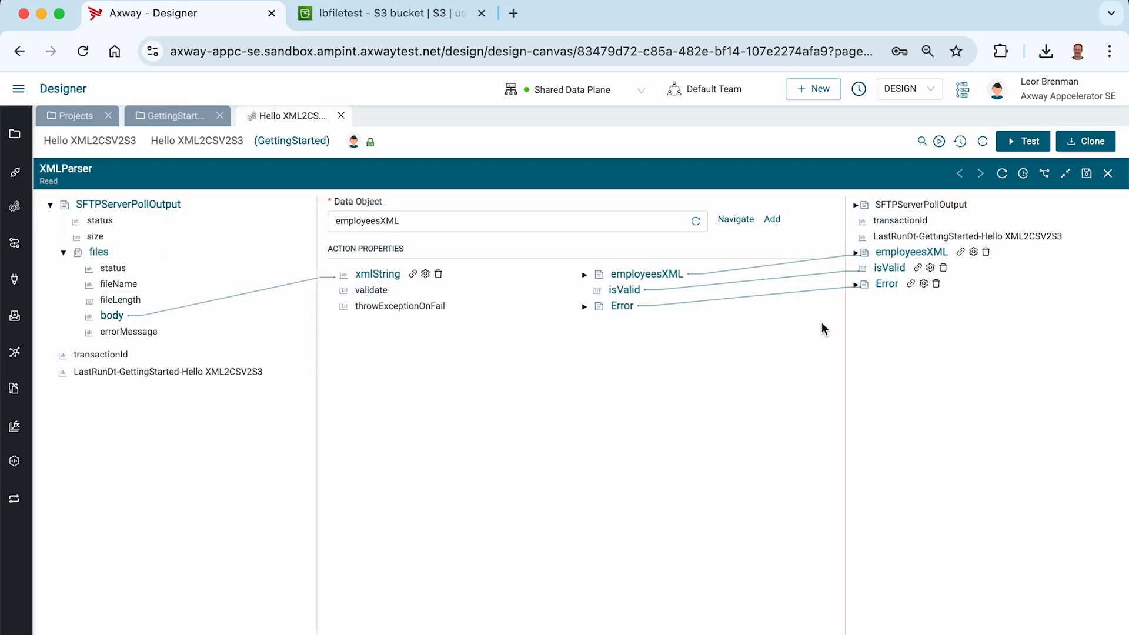
left_click(856, 253)
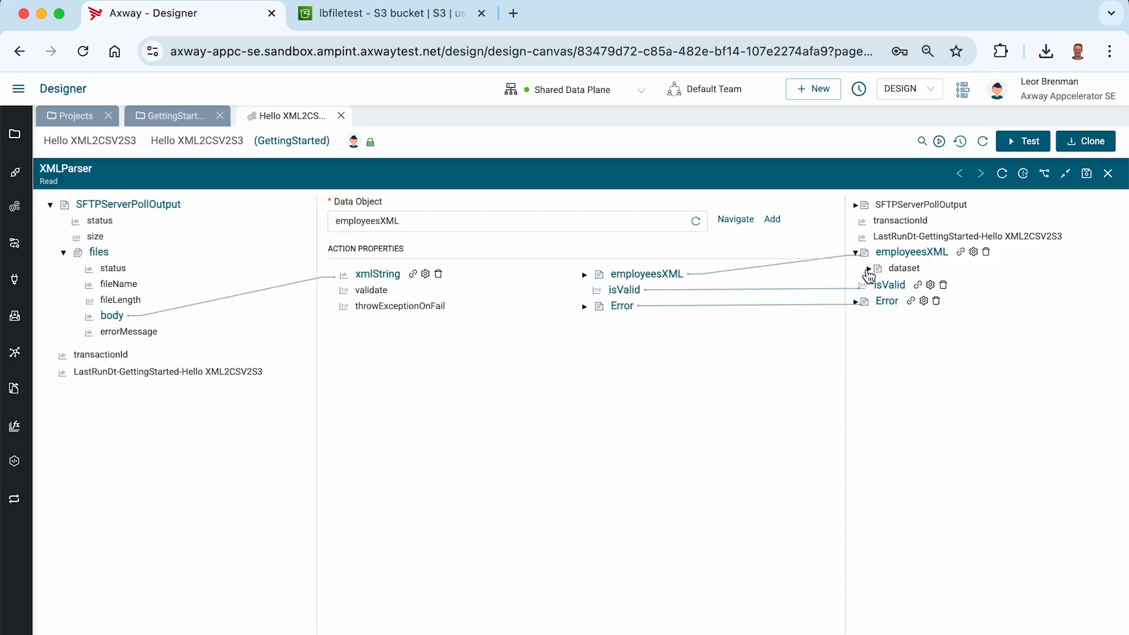
left_click(882, 284)
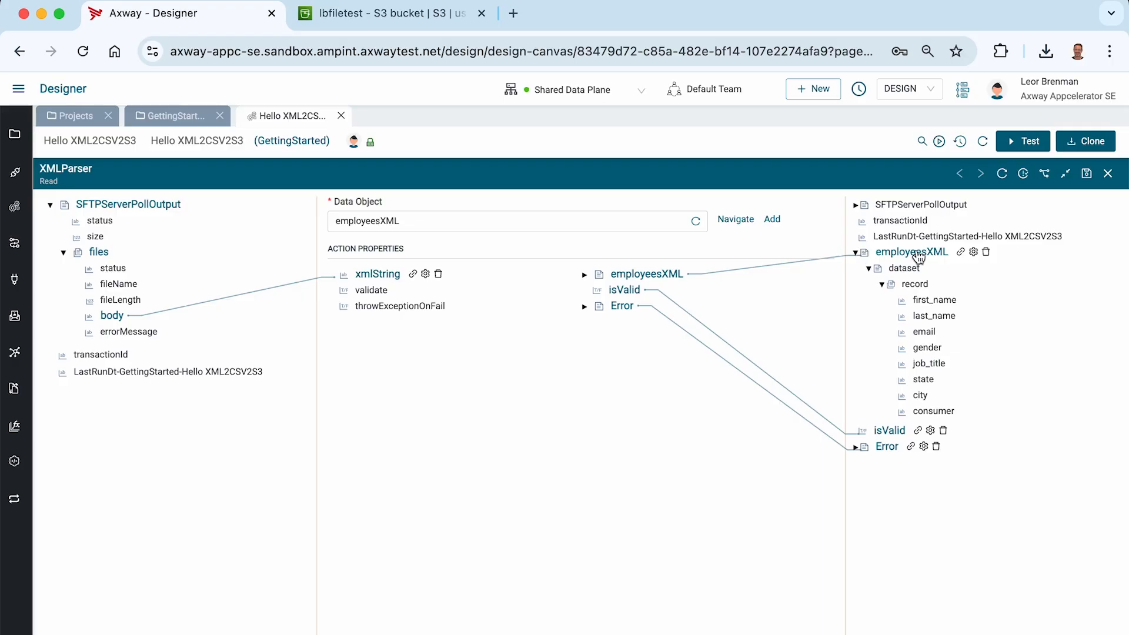
left_click(1108, 176)
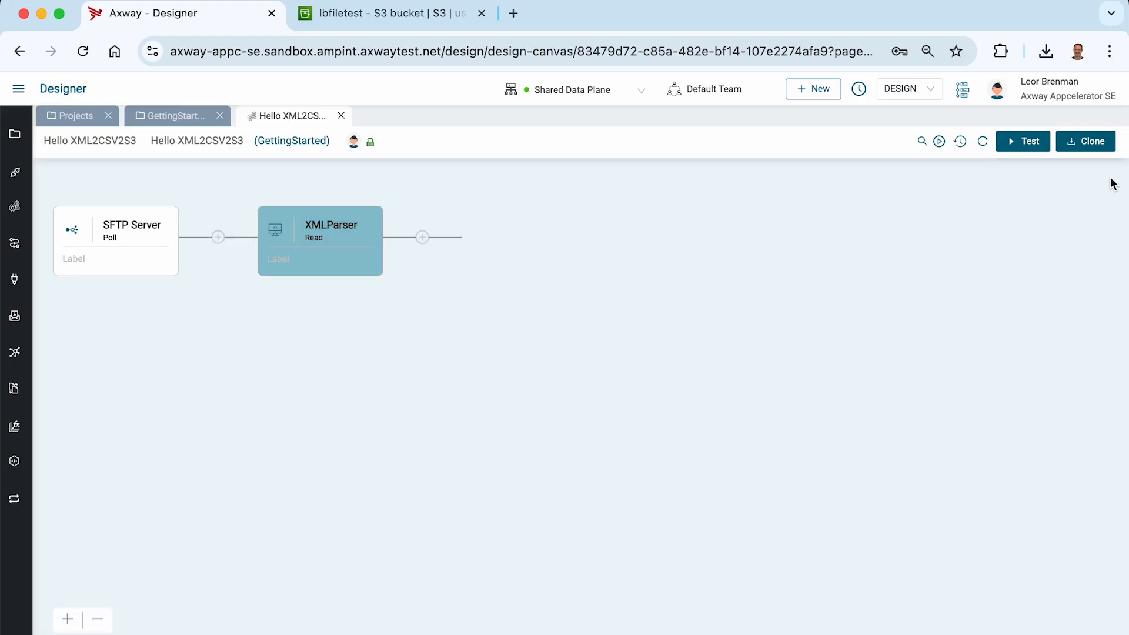
Add a FlatFileParser Write component after the XMLParser in the integration flow
left_click(424, 239)
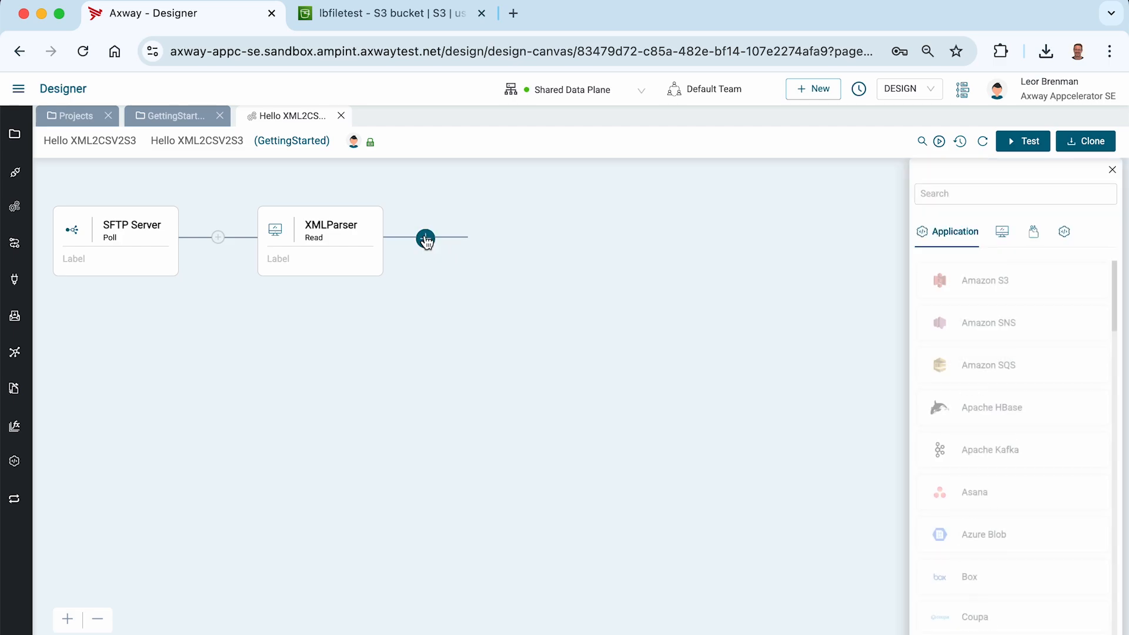
left_click(954, 193)
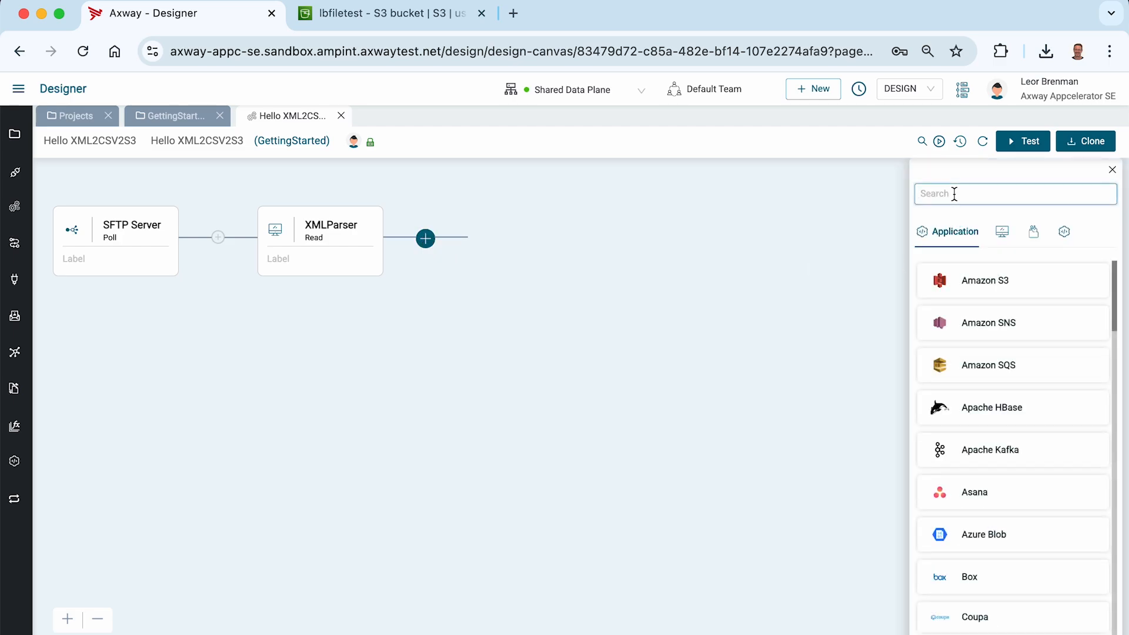
type("flat")
left_click(969, 287)
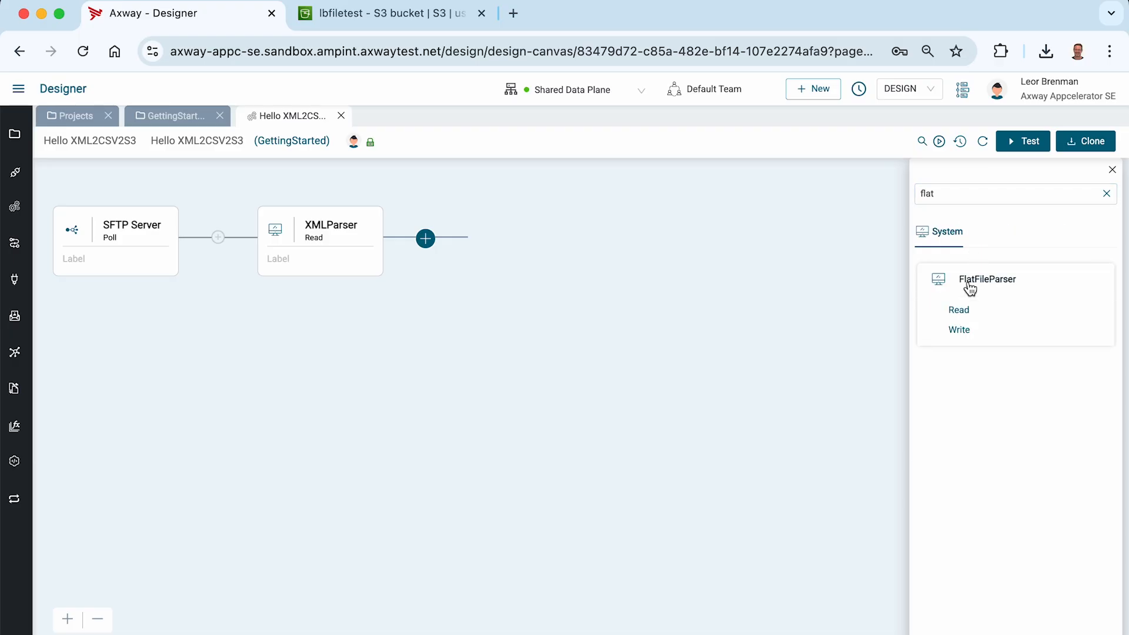
left_click(960, 330)
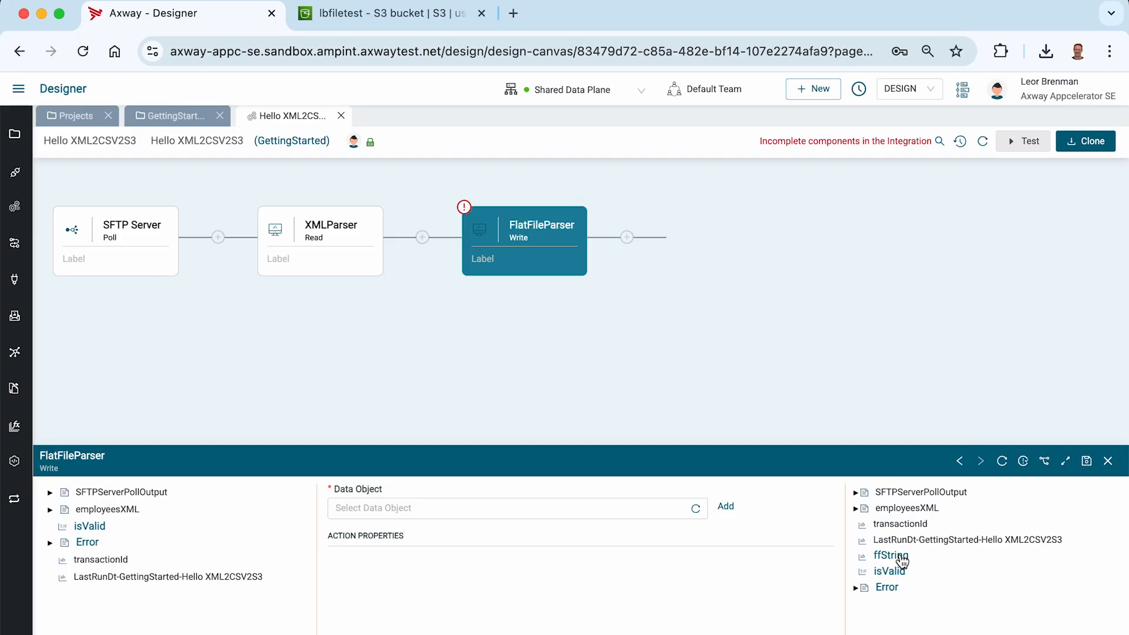
Set the FlatFileParser's data object to contactcsv from the current project
left_click(1065, 462)
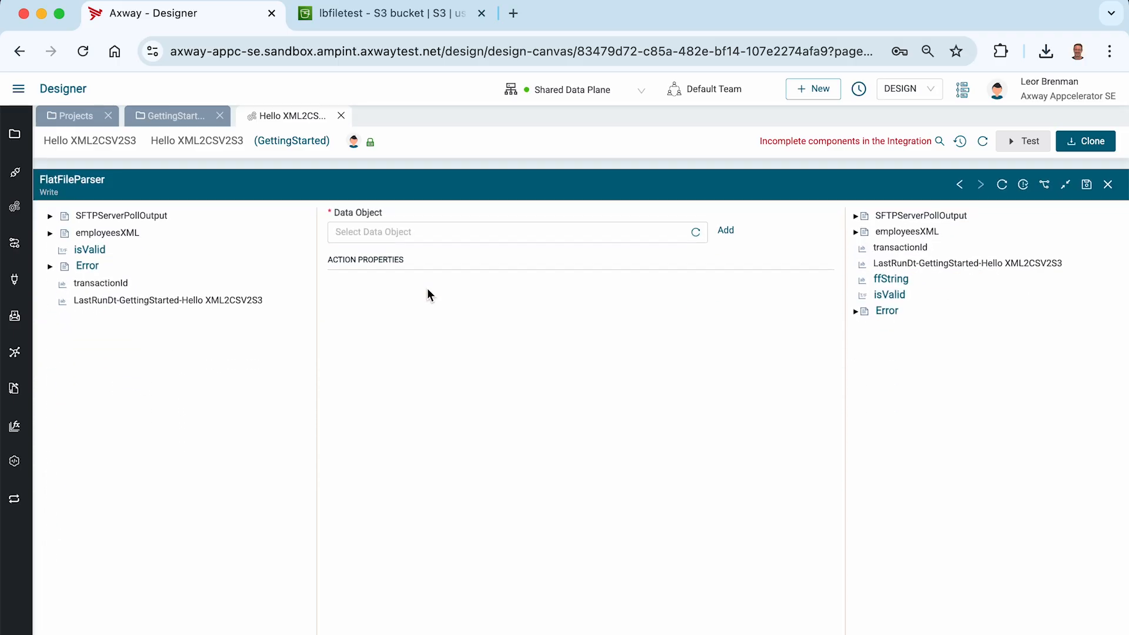
left_click(369, 223)
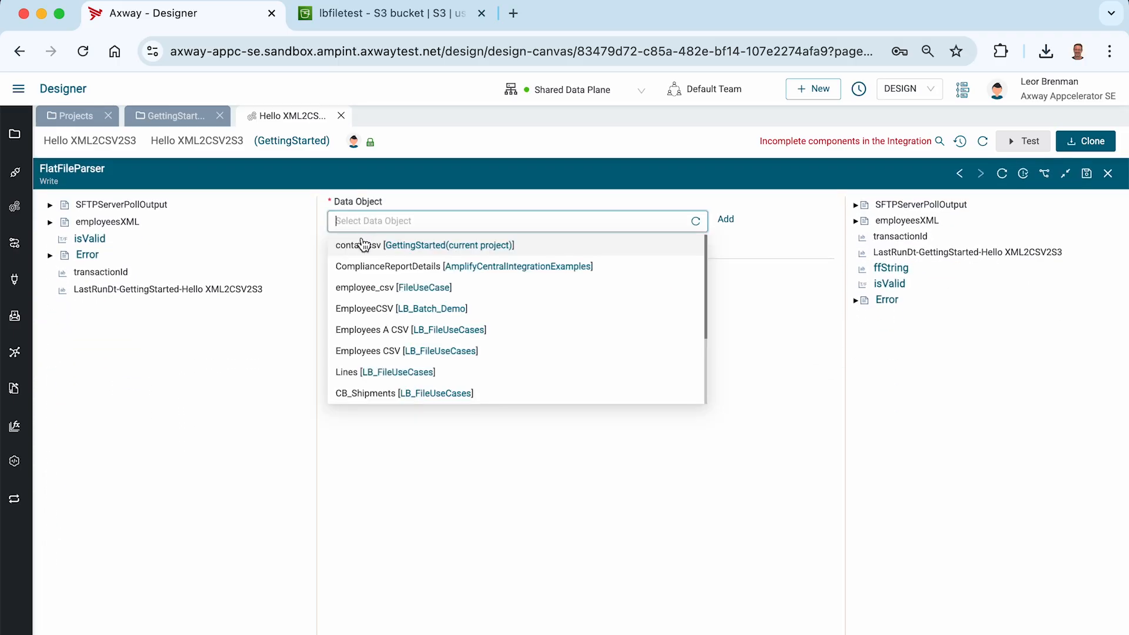
left_click(354, 245)
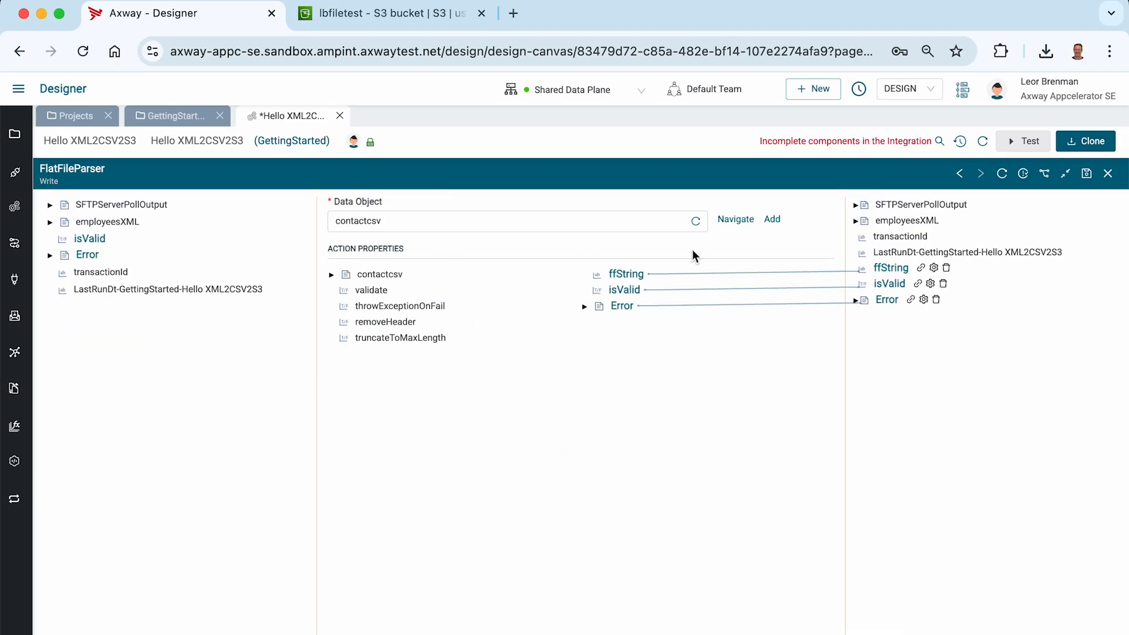
Inspect the delimitedRecords fields in the contactcsv data object definition and return to the integration
left_click(736, 220)
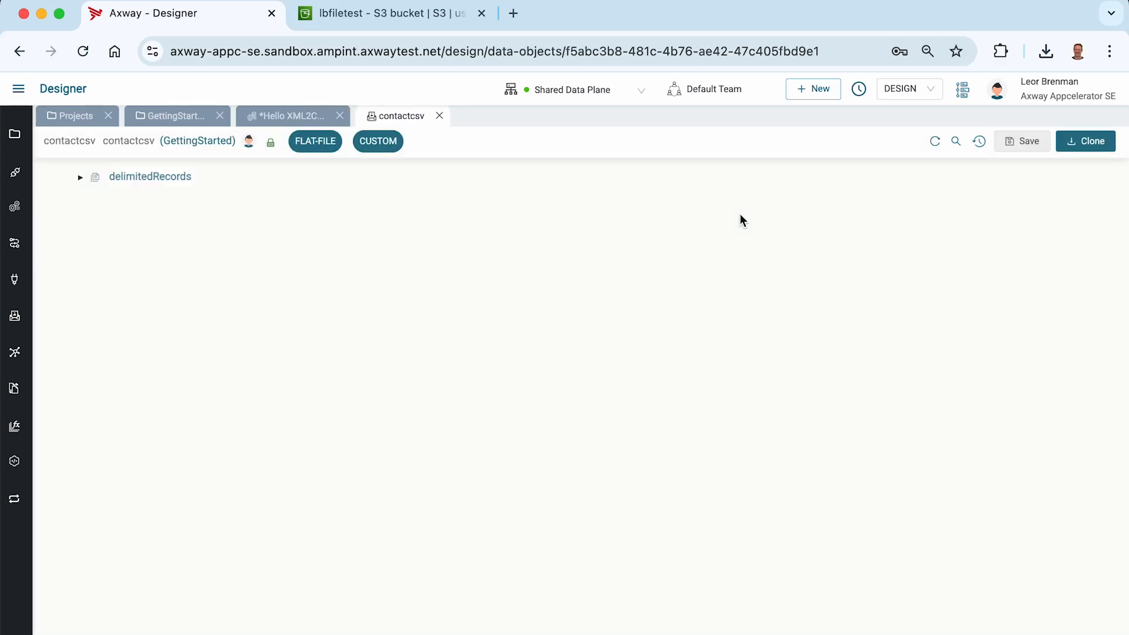
left_click(80, 177)
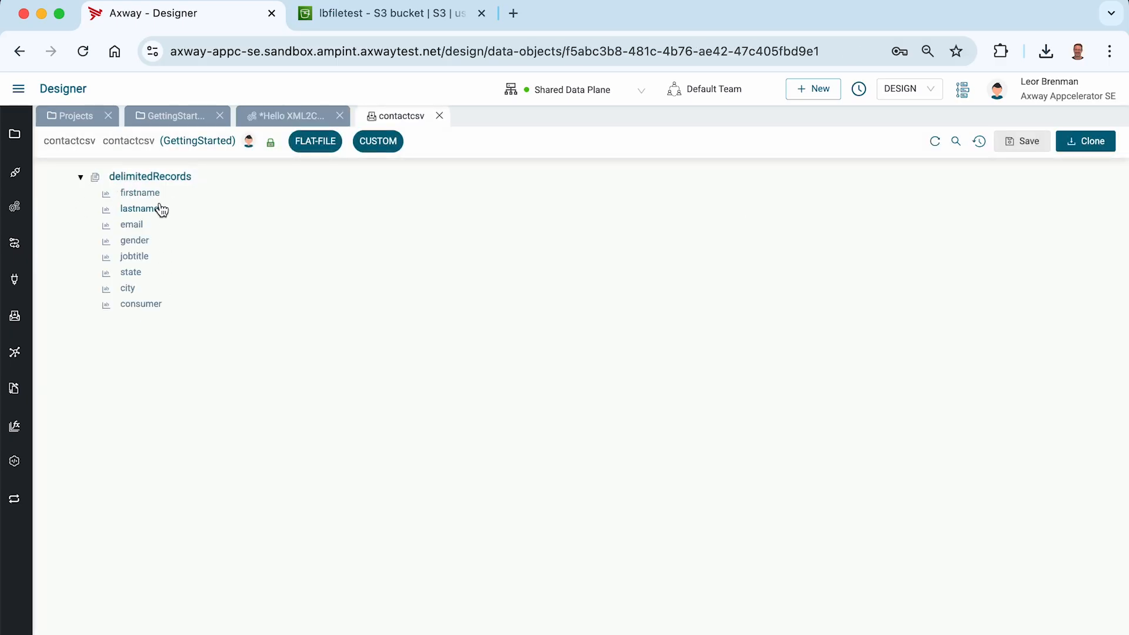
left_click(439, 116)
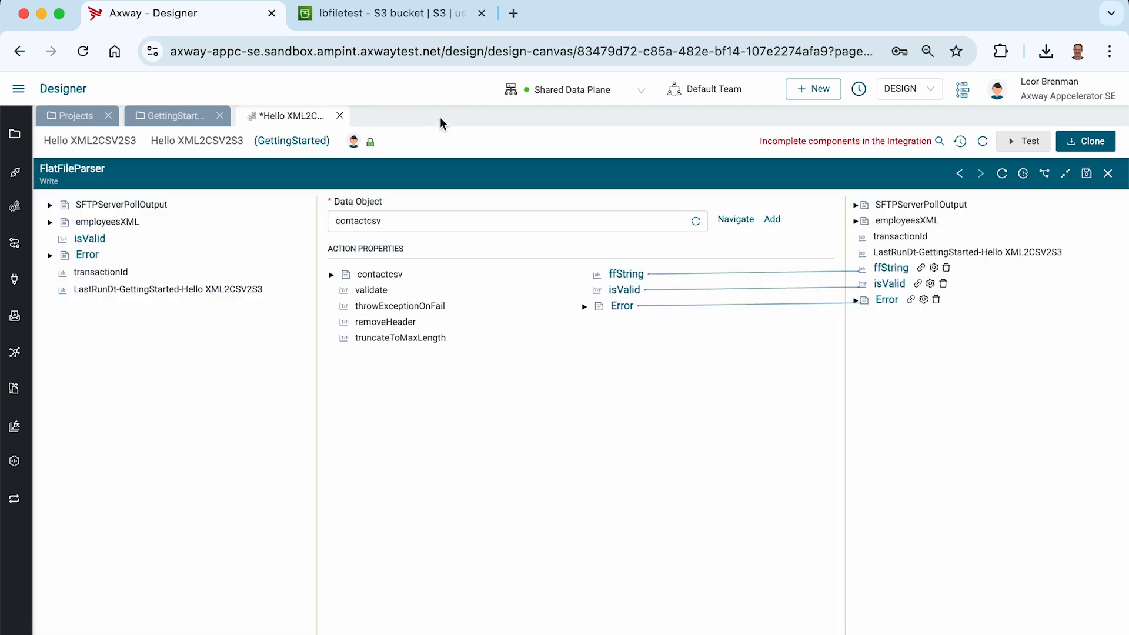
Expand the employeesXML record and the contactcsv delimitedRecords in the FlatFileParser mapping and compare their fields
left_click(331, 277)
left_click(50, 222)
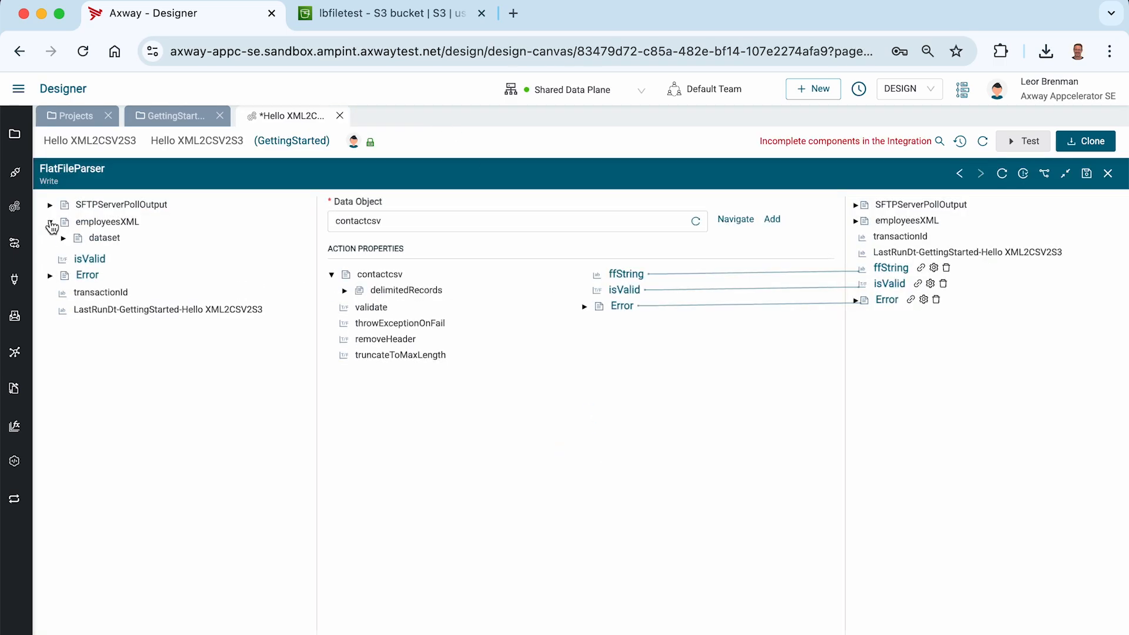
left_click(64, 238)
left_click(77, 254)
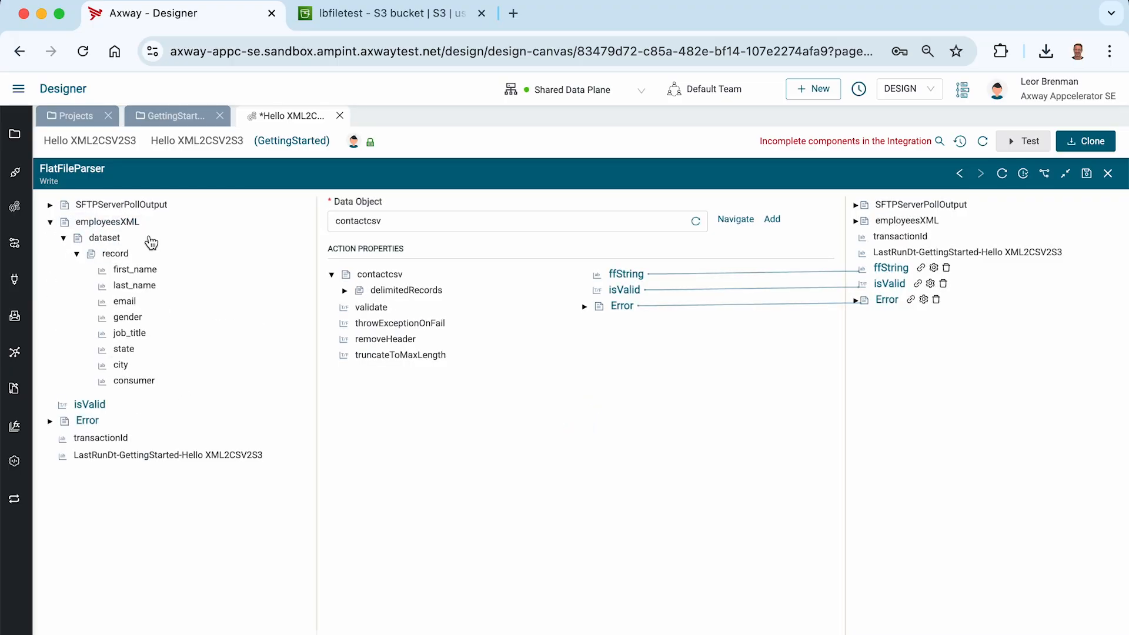
left_click(345, 291)
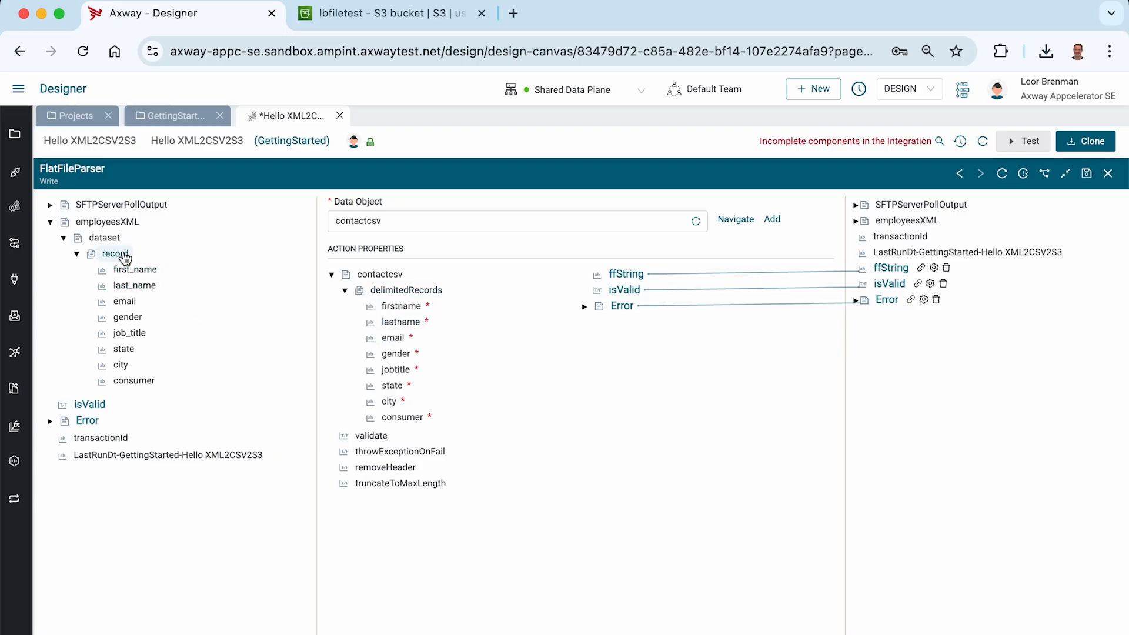
mouse_move(125, 257)
left_mouse_down()
mouse_move(387, 294)
mouse_move(139, 252)
left_mouse_up()
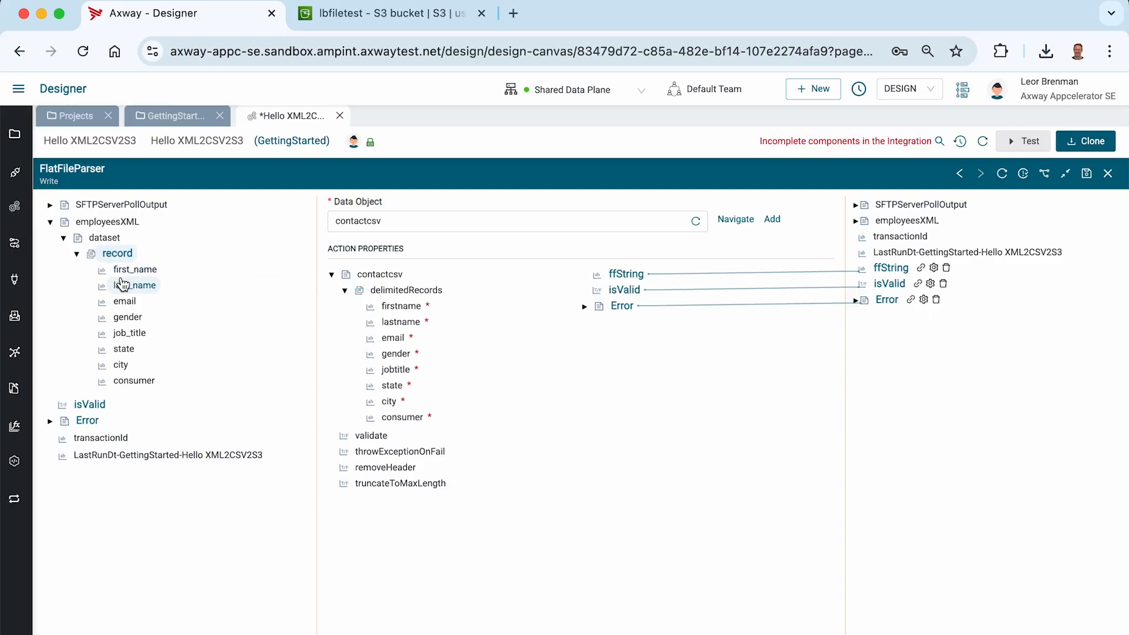
left_click_drag(151, 271, 177, 270)
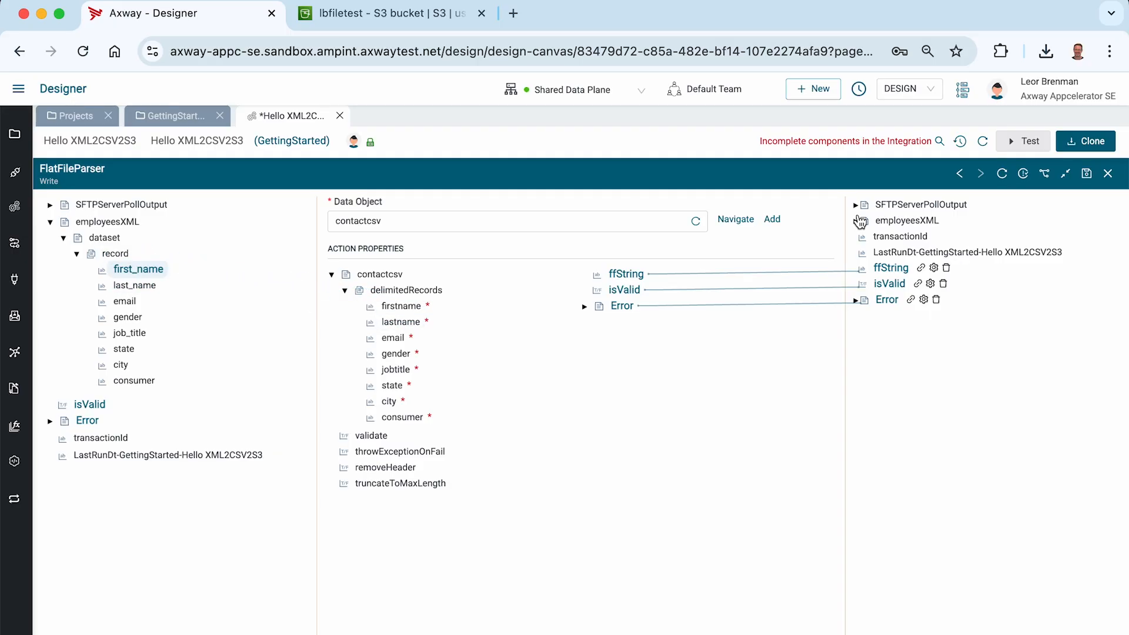
Save the FlatFileParser Write configuration, copy its contactcsv node, and return to the integration canvas
left_click(1087, 176)
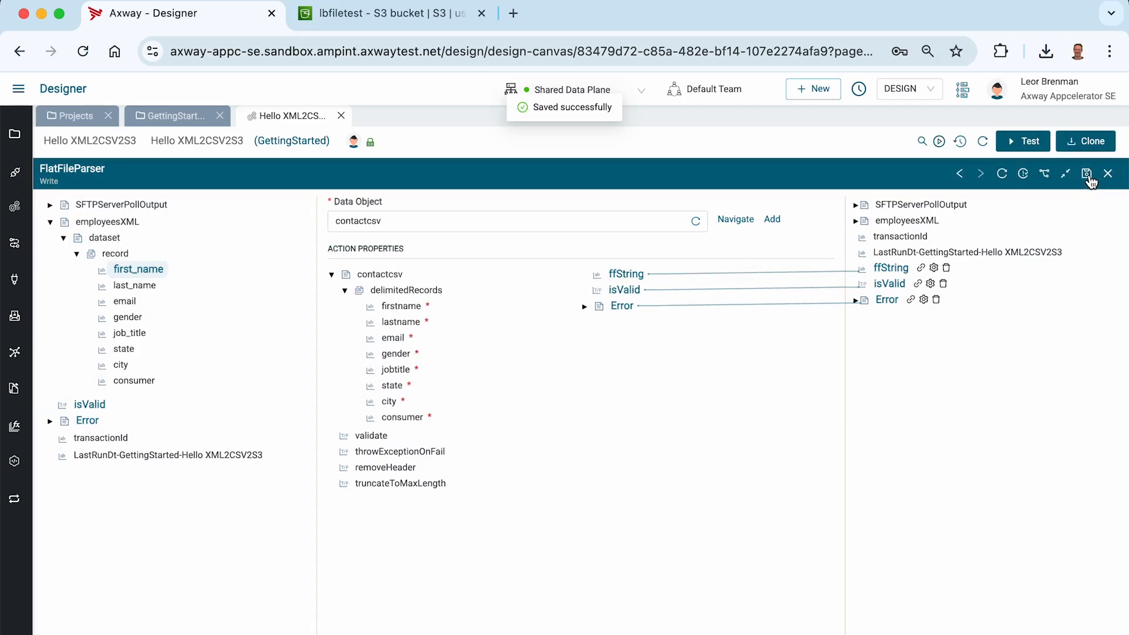
right_click(385, 277)
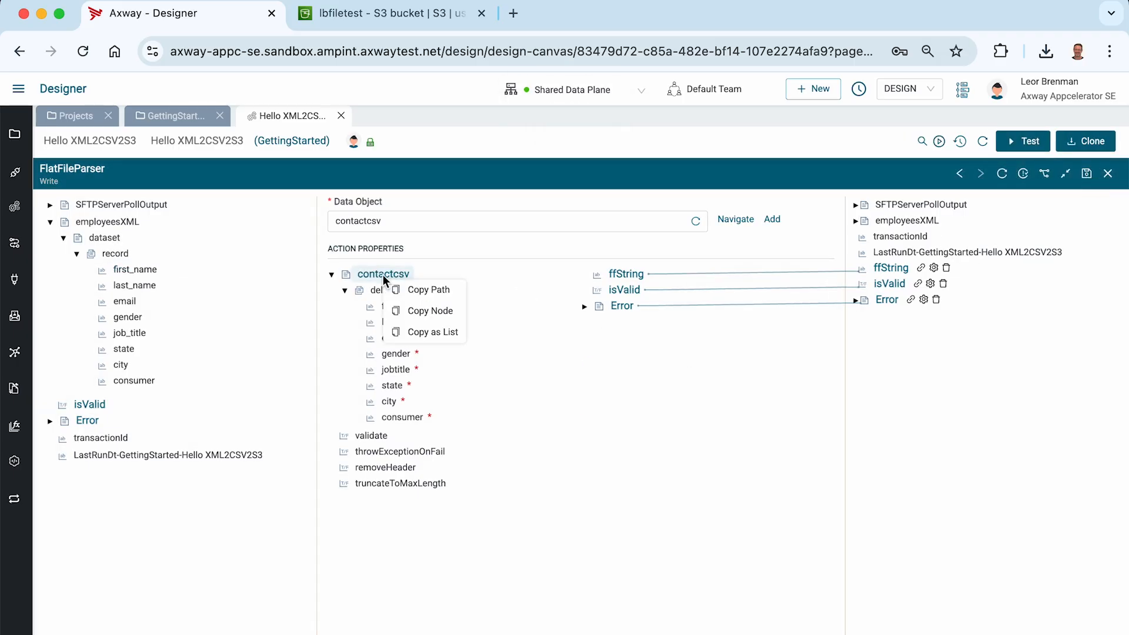
left_click(423, 316)
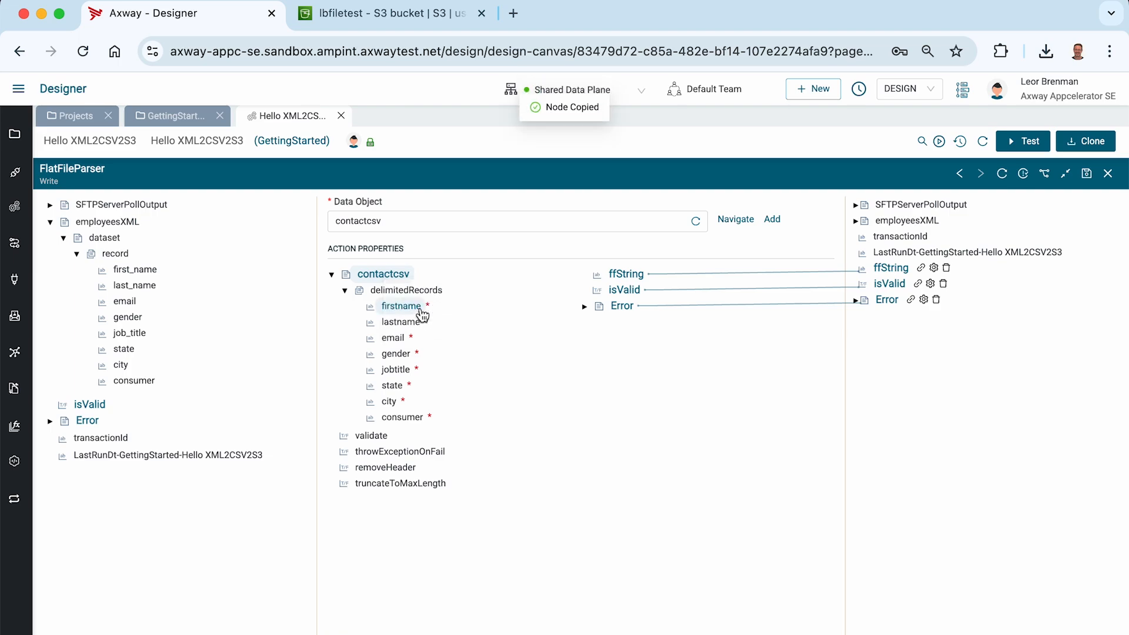
left_click(1087, 174)
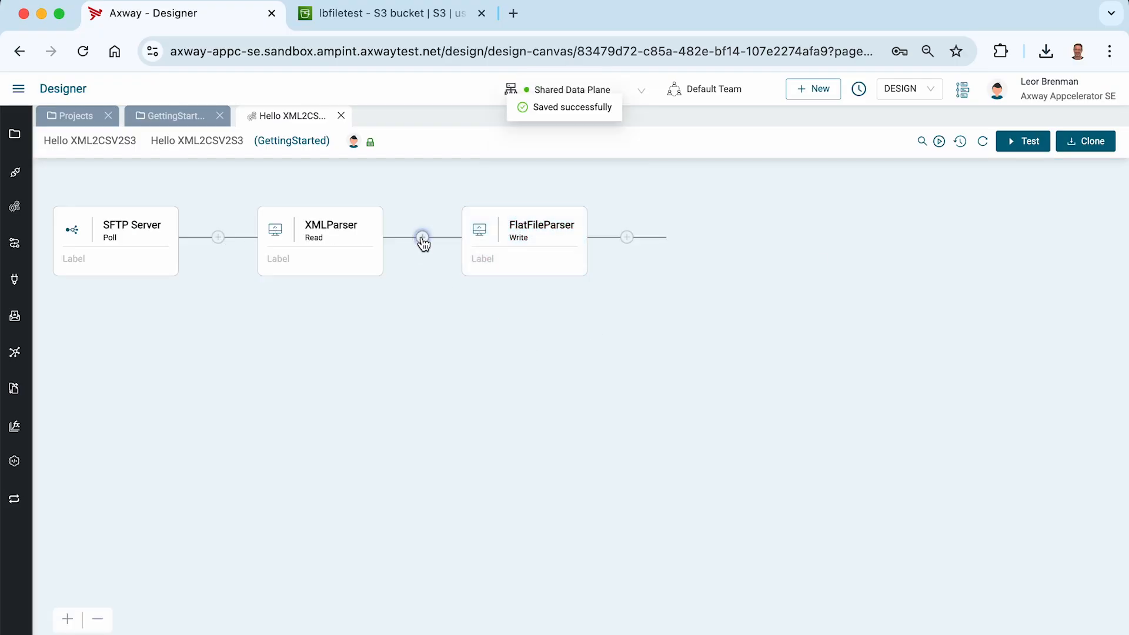
Insert a Map component between XMLParser Read and FlatFileParser Write, enlarge its mapping view, and expand the source employeesXML down to the record fields
left_click(421, 238)
left_click(946, 190)
type("map")
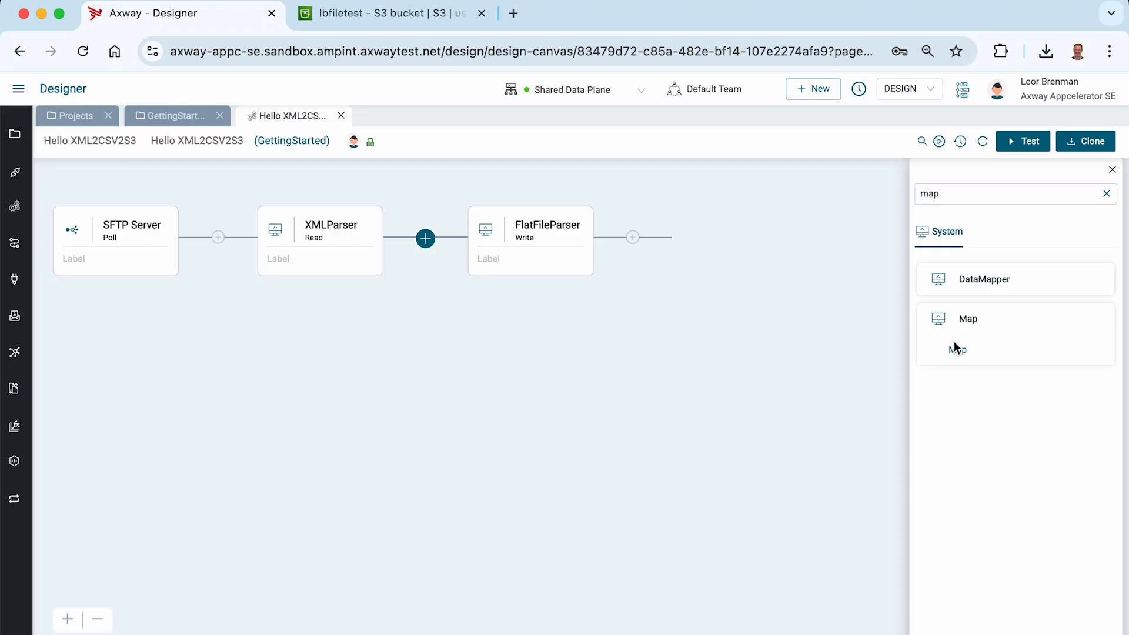
left_click(954, 338)
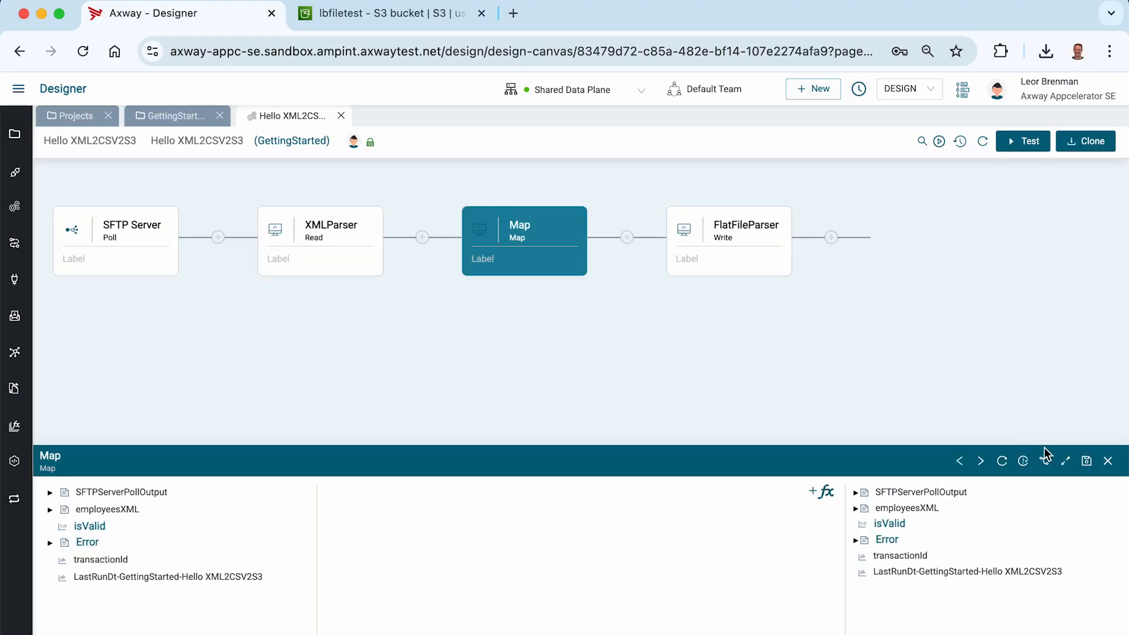
left_click(1067, 463)
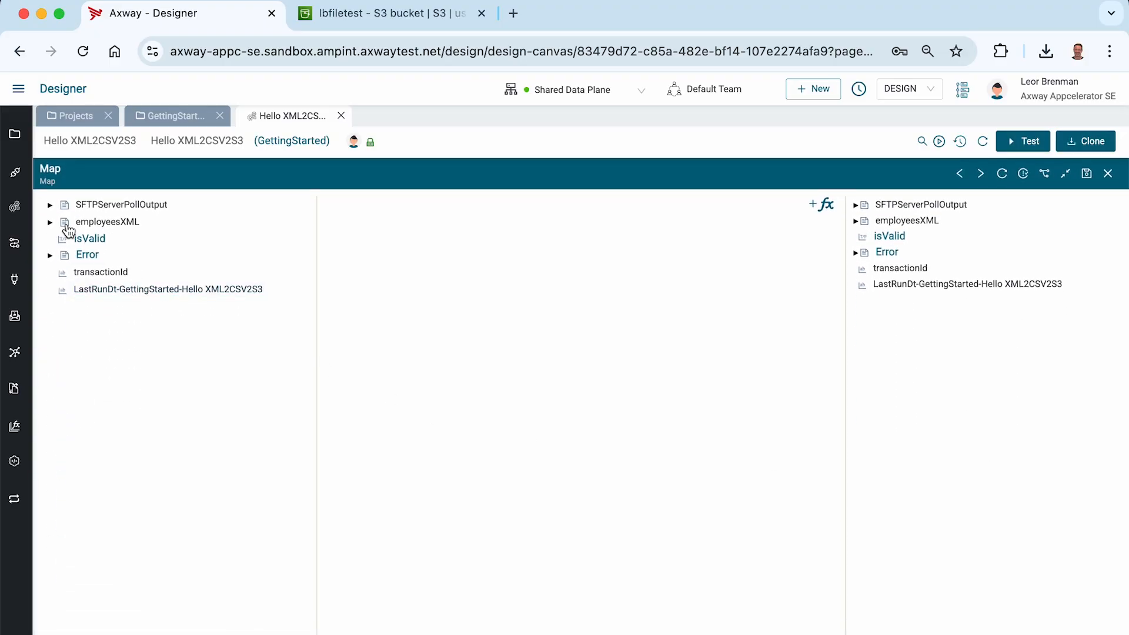
left_click(49, 223)
left_click(63, 238)
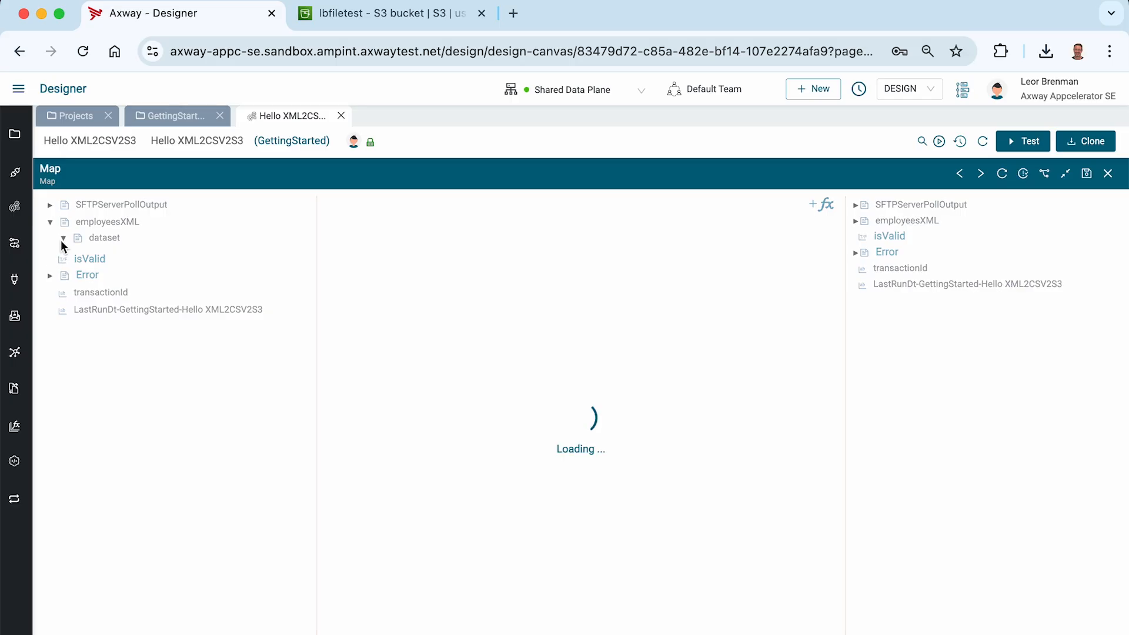
left_click(76, 254)
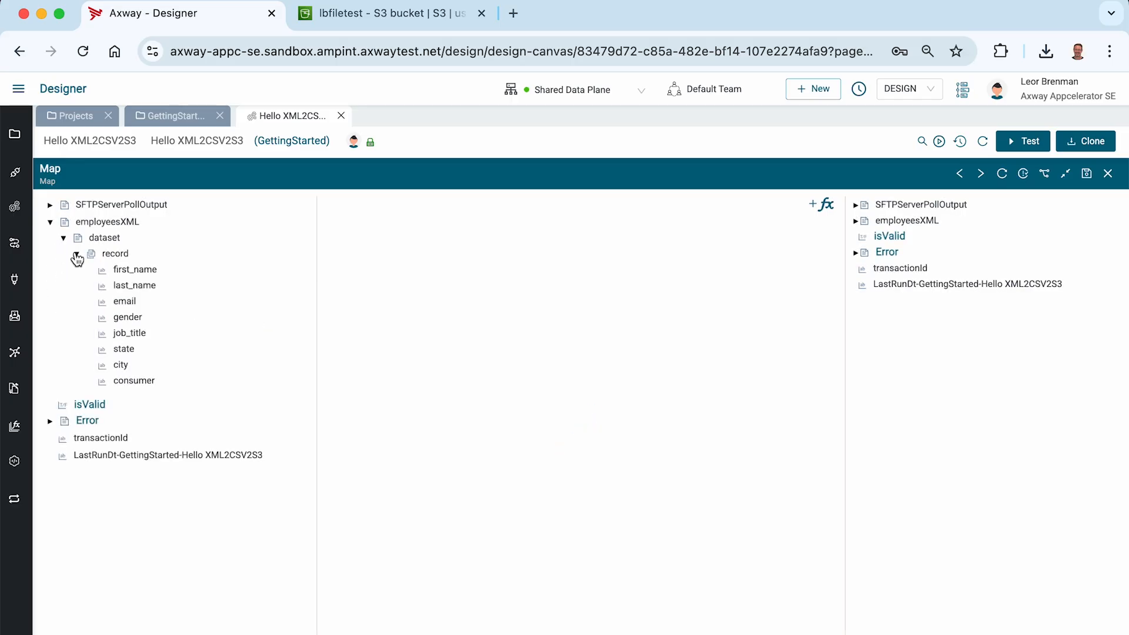
Paste the copied contactcsv node into the Map's target tree and name it contactcsvMapped
right_click(888, 334)
left_click(909, 383)
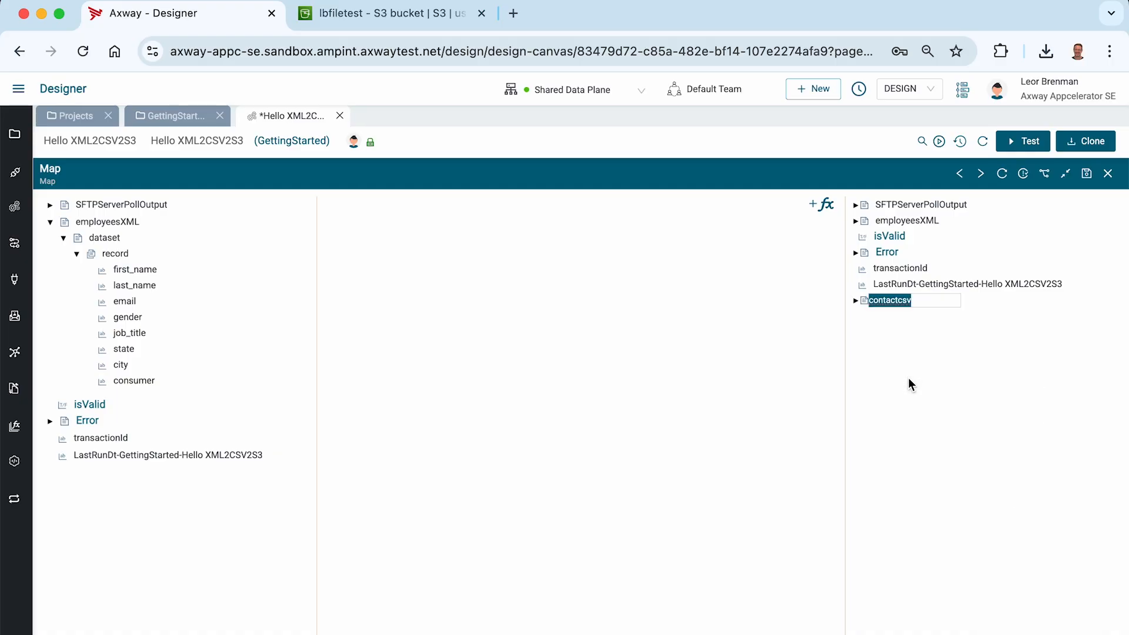
key("Right")
type("M")
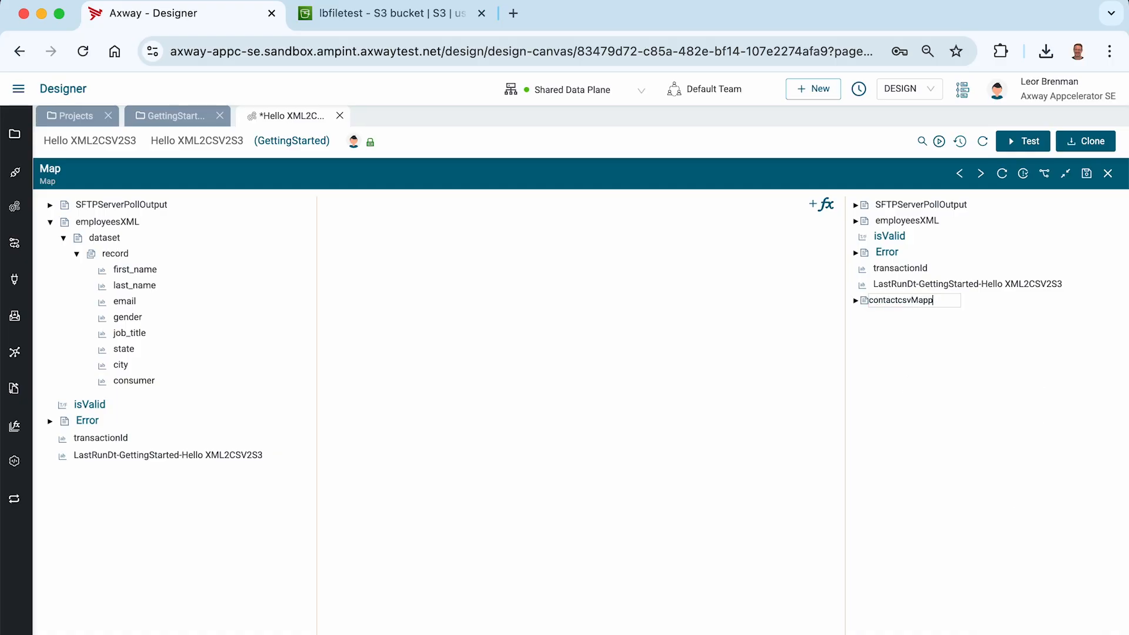
type("apped")
key("Return")
Expand delimitedRecords under contactcsvMapped and map first_name from the employeesXML record to firstname
left_click(856, 301)
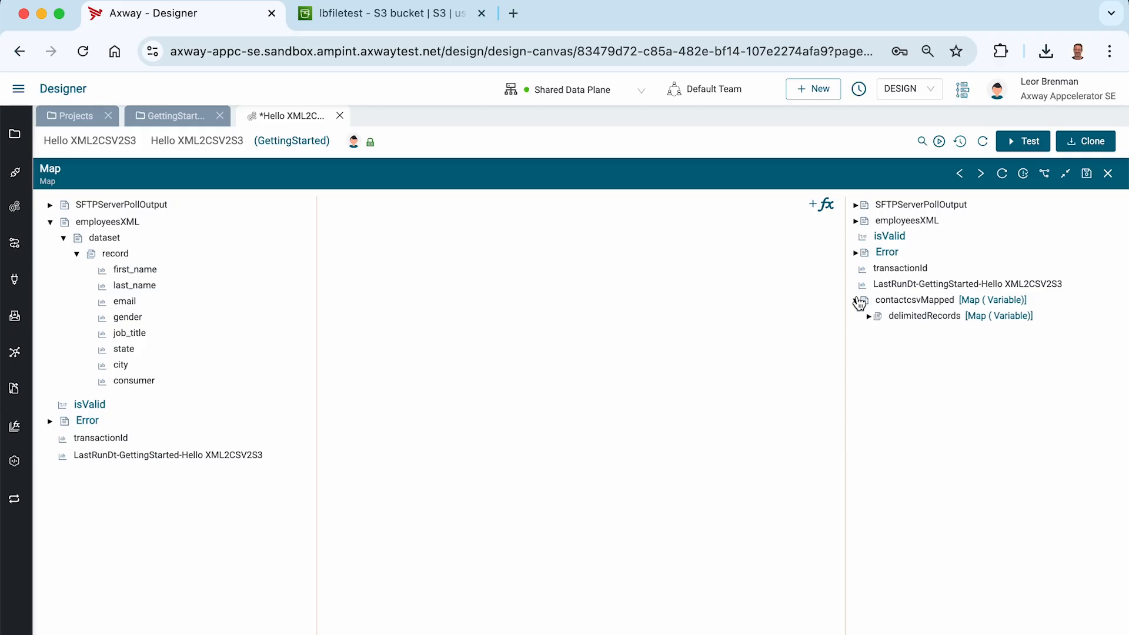
left_click(870, 318)
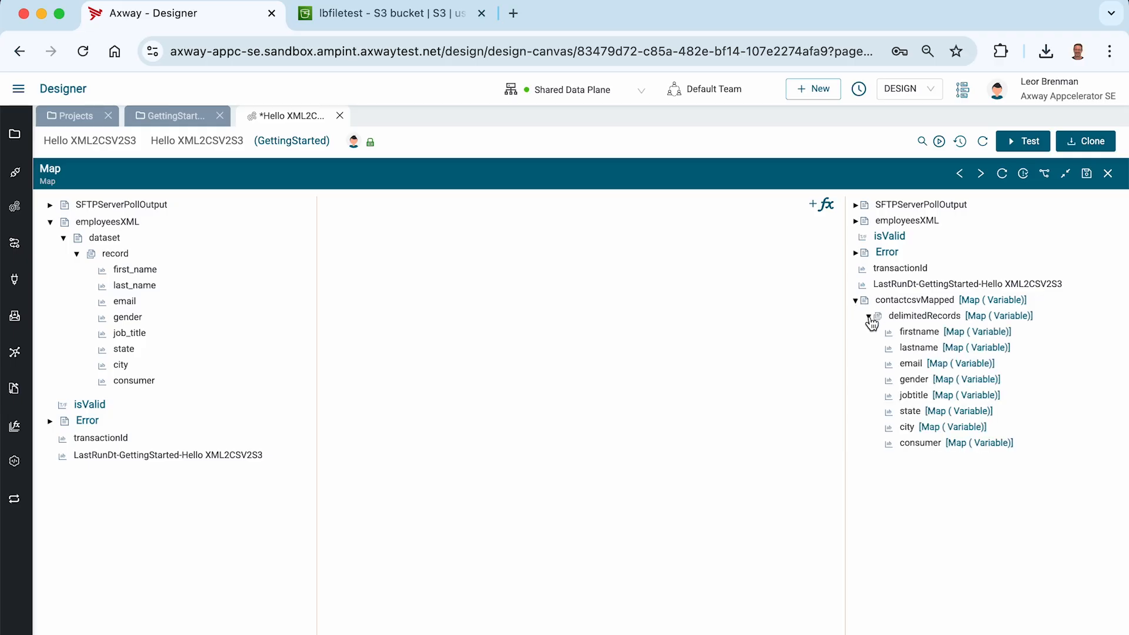
left_click_drag(157, 274, 914, 338)
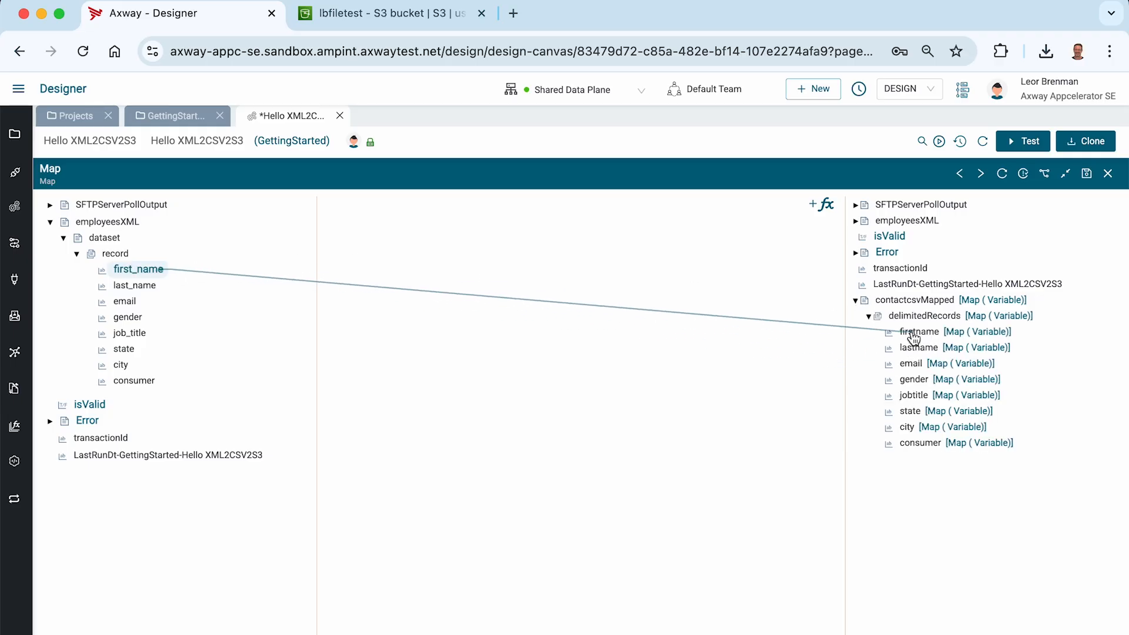
Add an UpperCase function to the Map and route last_name through it to the lastname target field
left_click(820, 205)
left_click(550, 149)
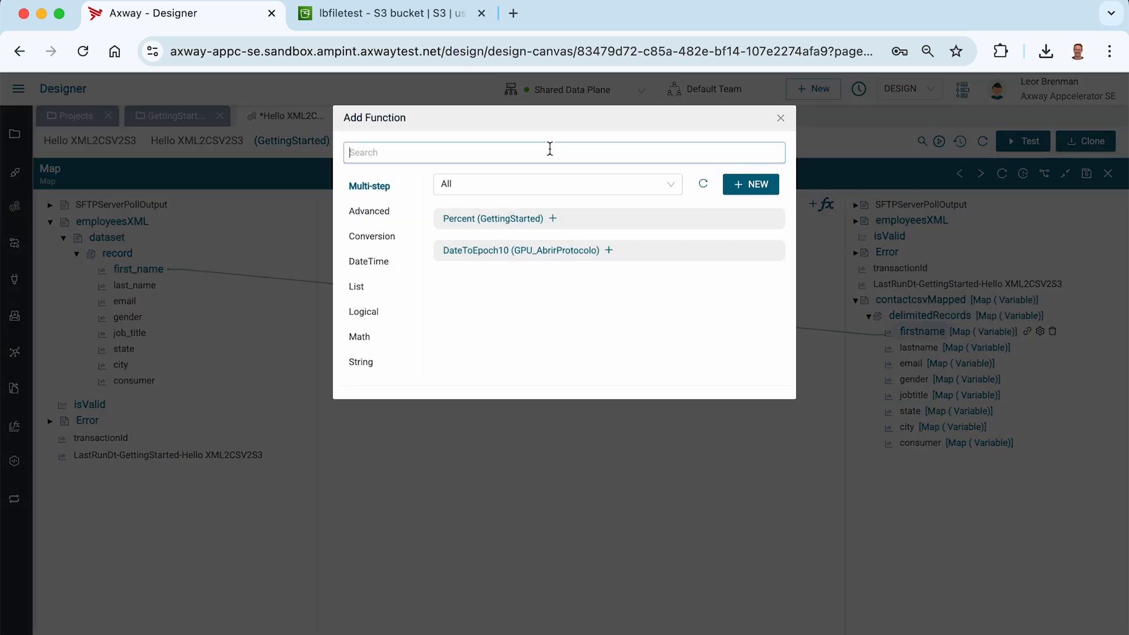
type("upp")
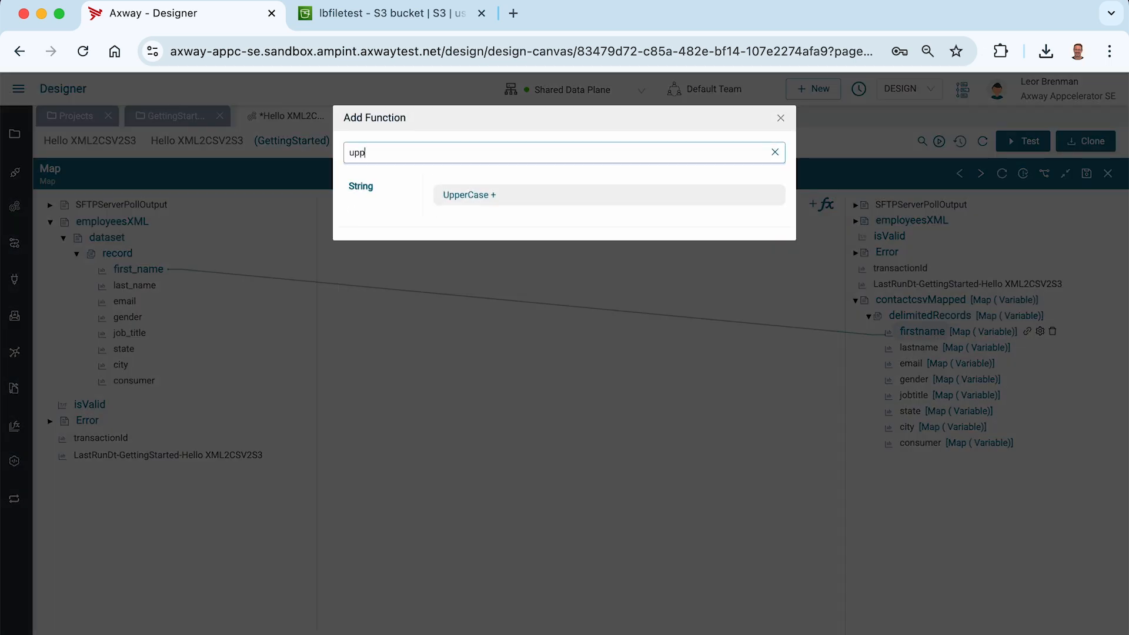
left_click(485, 200)
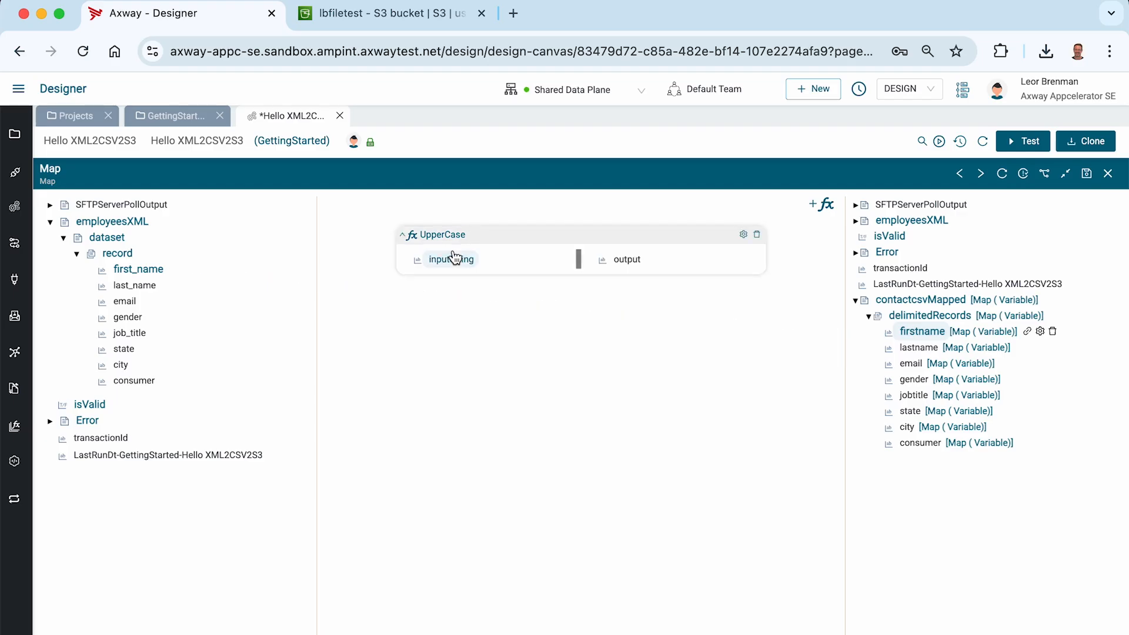
left_click_drag(133, 287, 446, 263)
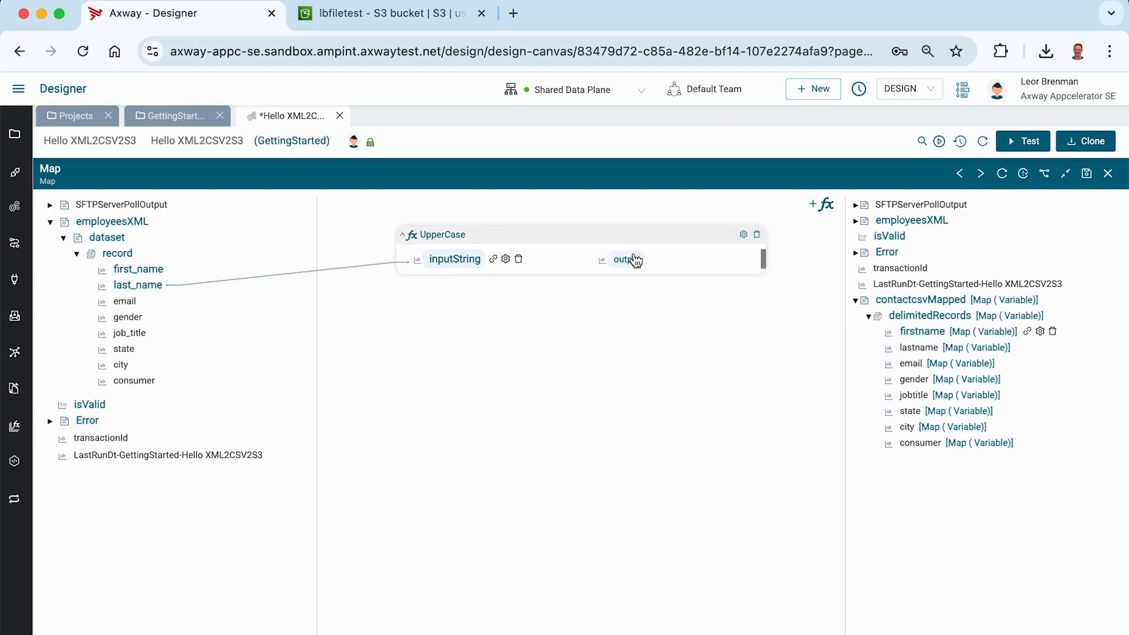
left_click_drag(634, 265, 909, 352)
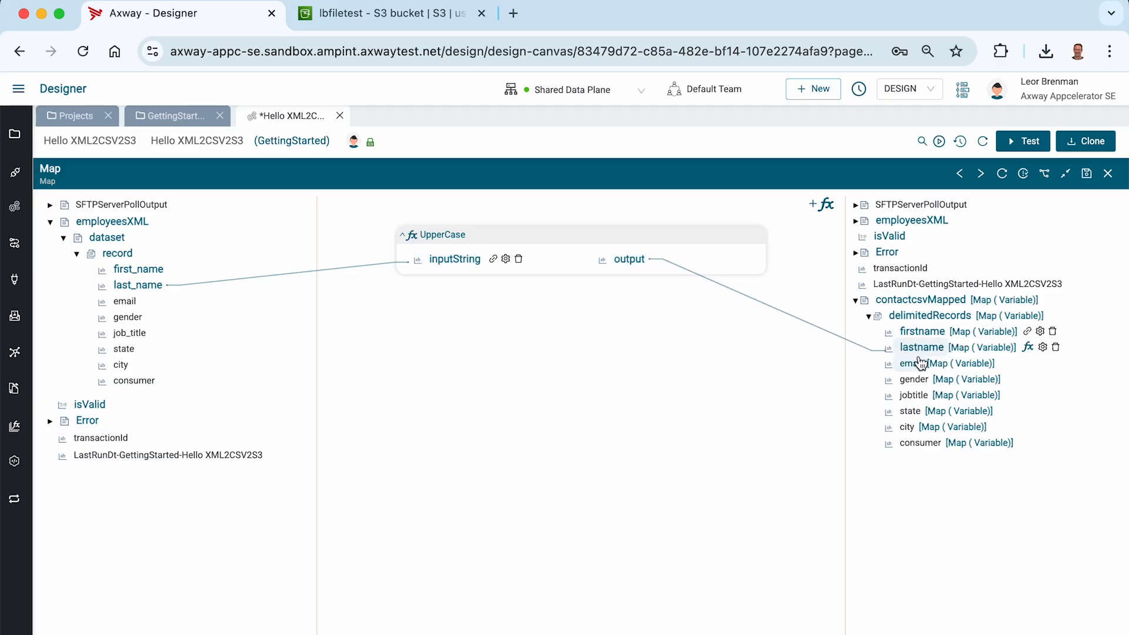
Map email, gender, job_title, state and city to their matching delimitedRecords fields, collapsing the UpperCase function for a clearer view
left_click_drag(131, 302, 903, 364)
left_click_drag(143, 321, 903, 380)
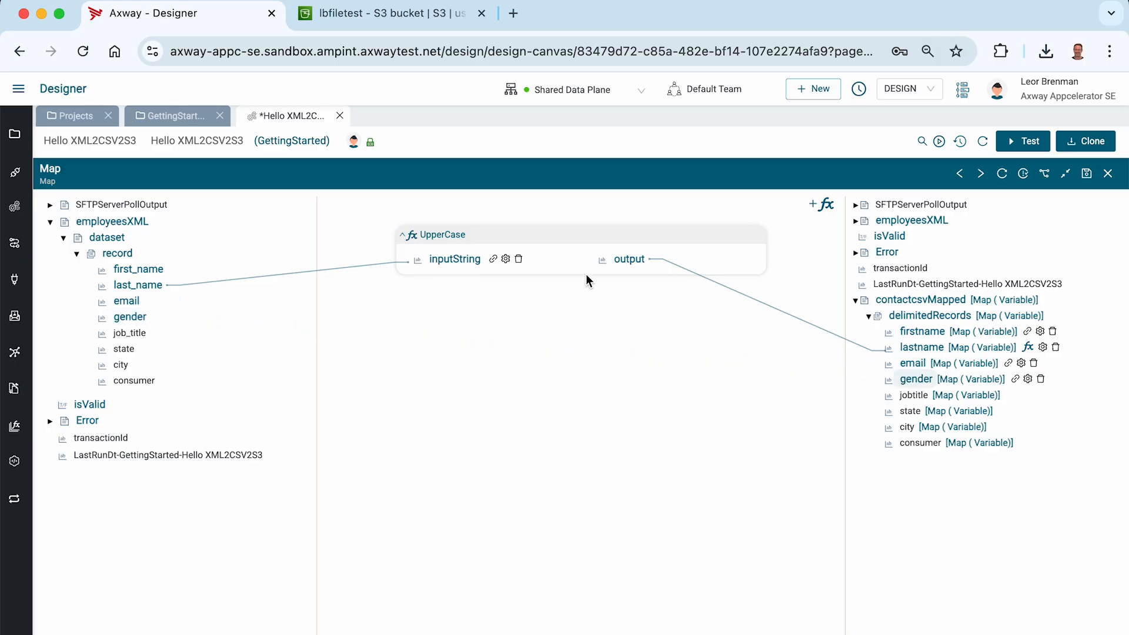
left_click(406, 236)
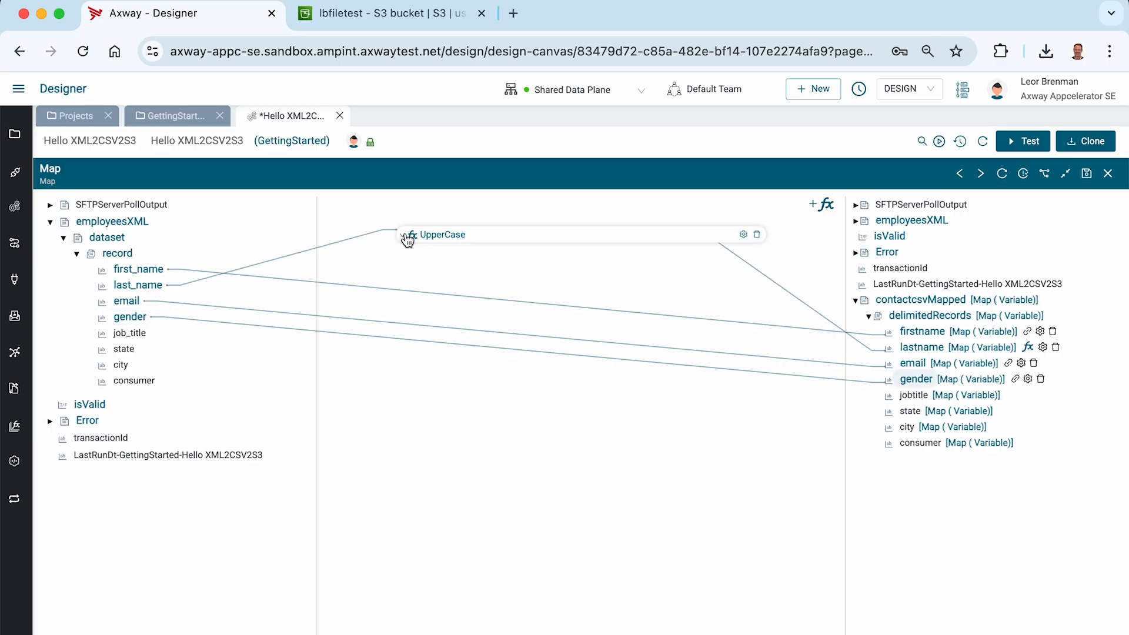
left_click_drag(138, 334, 890, 400)
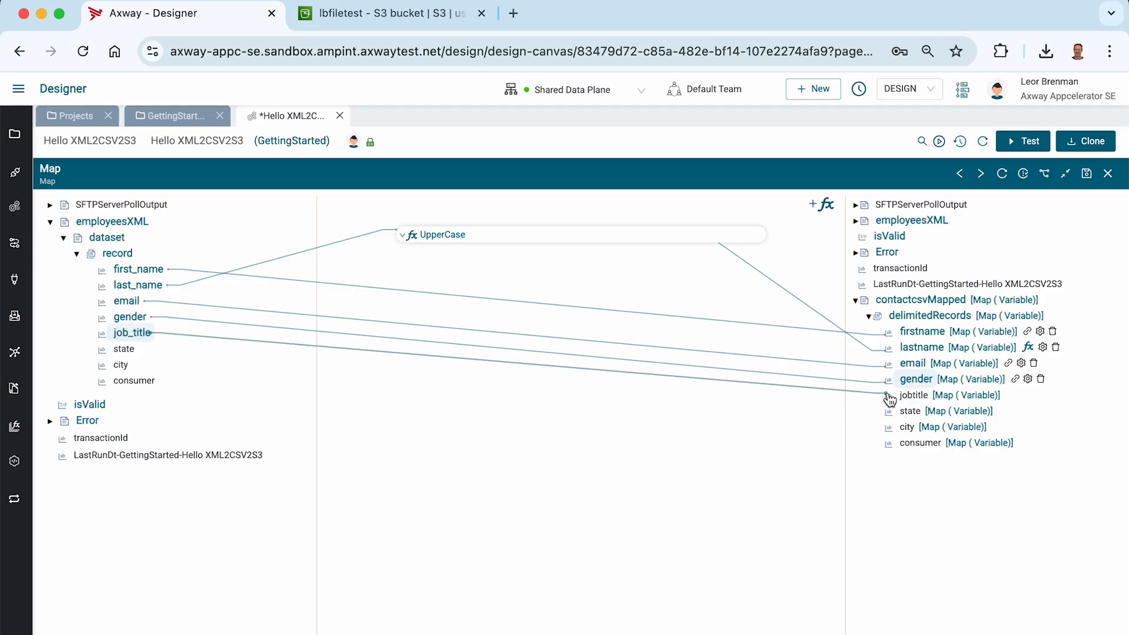
left_click_drag(139, 349, 905, 411)
left_click_drag(125, 365, 908, 428)
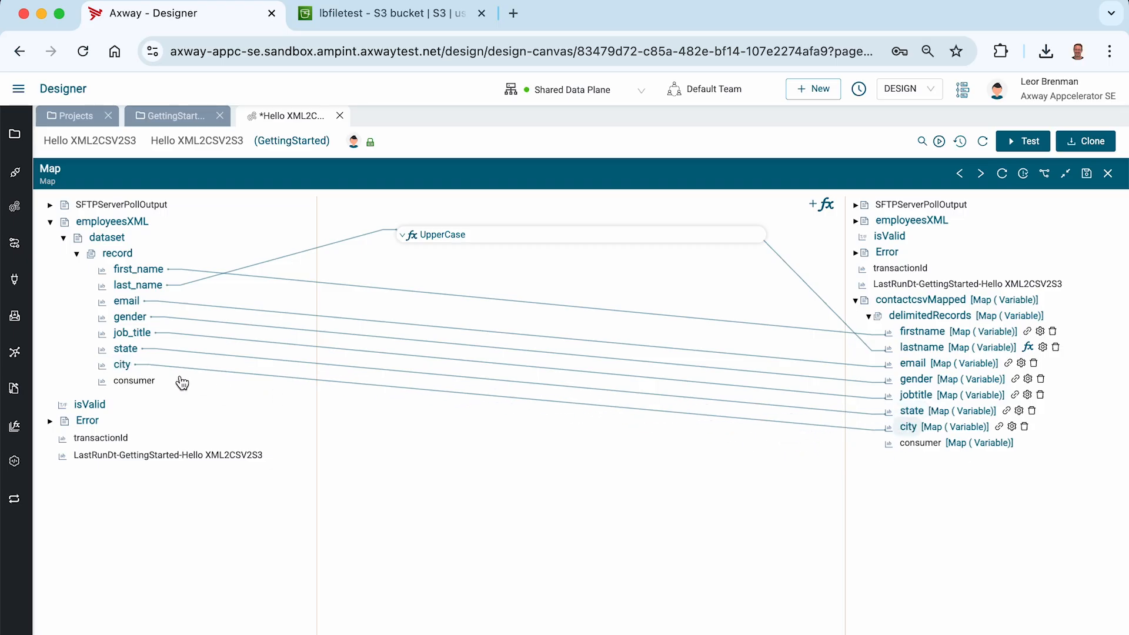
Open a Conditional Map for the target consumer field and add a condition, showing the available sources for its left operand
left_click_drag(156, 383, 907, 450)
right_click(925, 452)
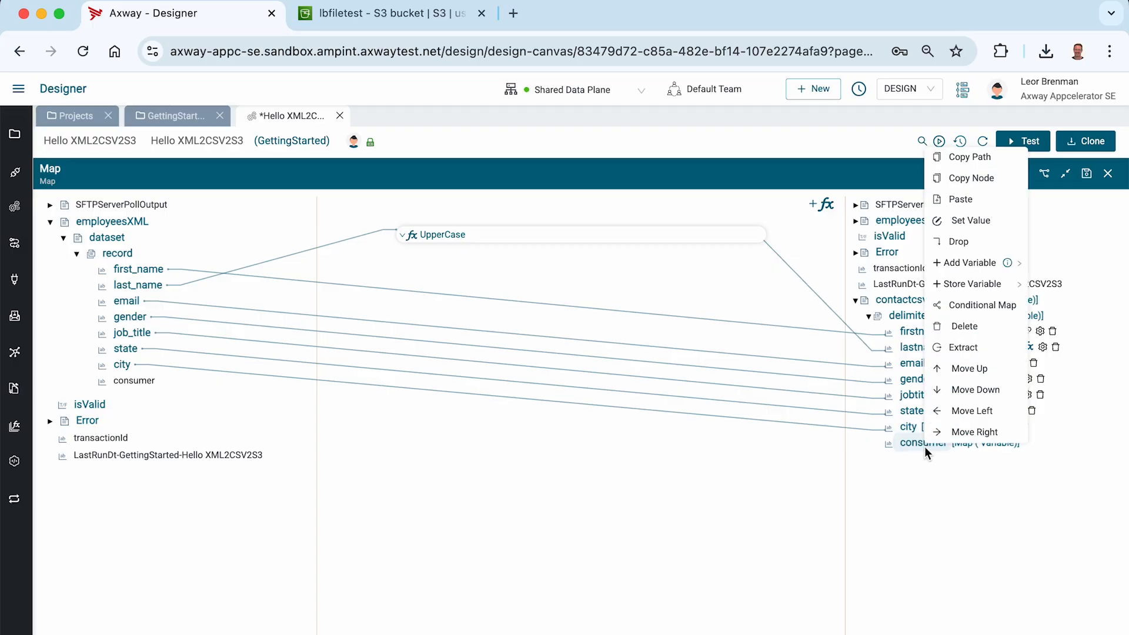
left_click(969, 527)
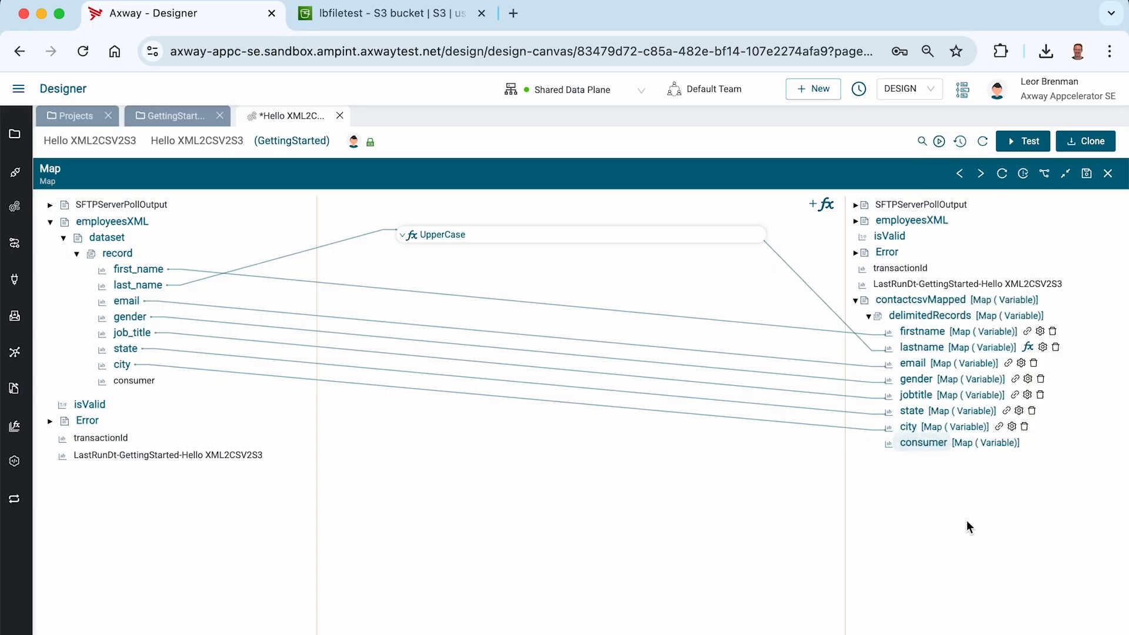
right_click(931, 456)
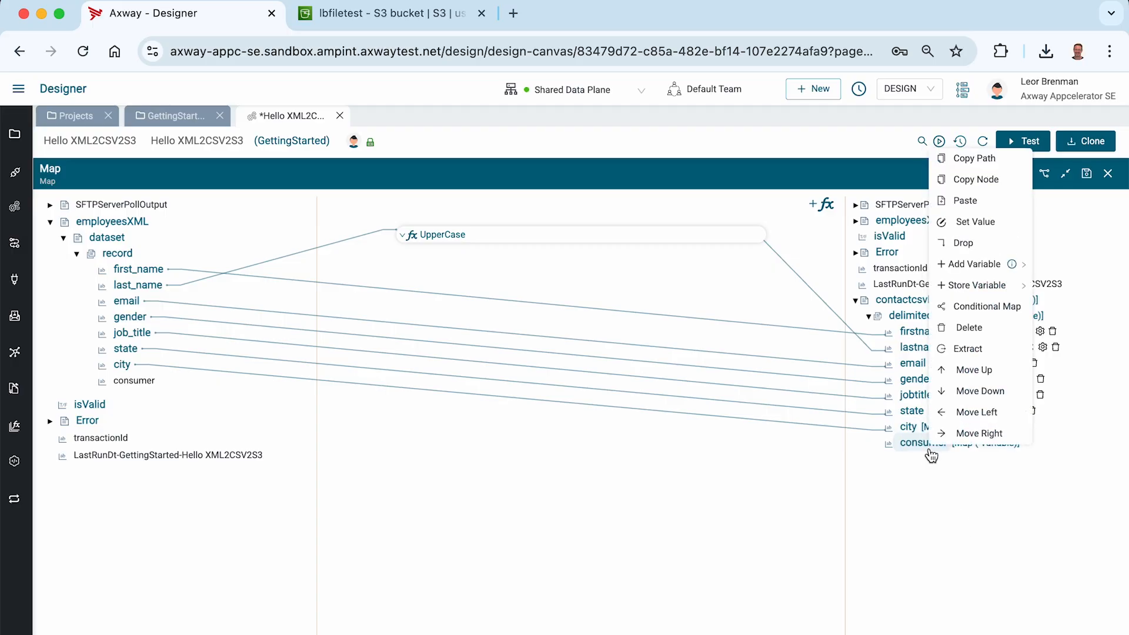
left_click(968, 305)
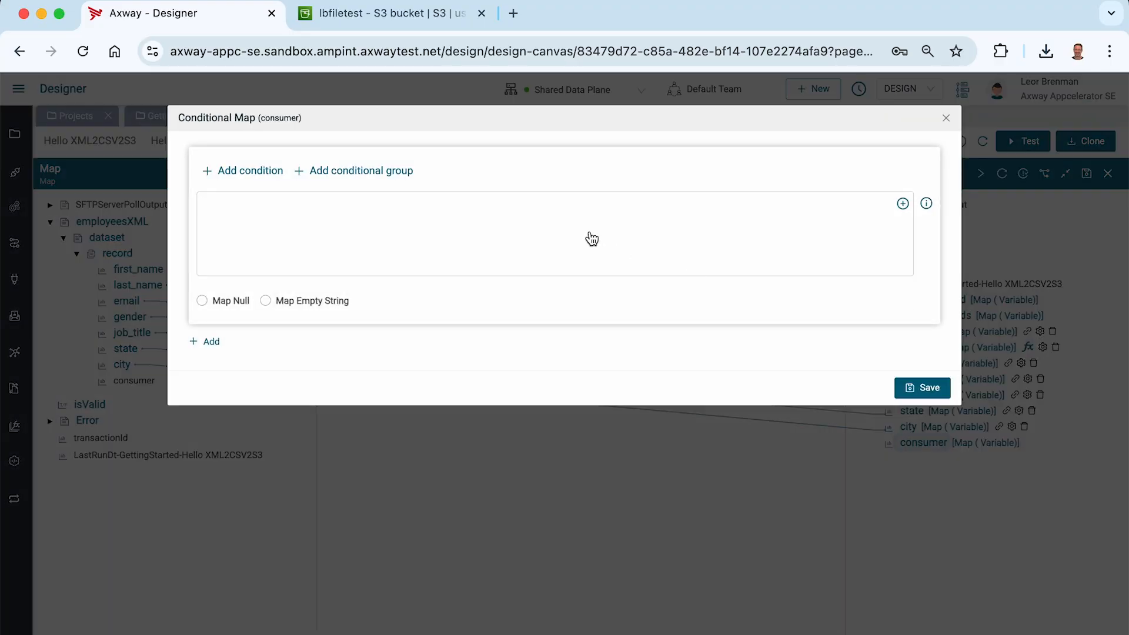
left_click(254, 171)
left_click(236, 187)
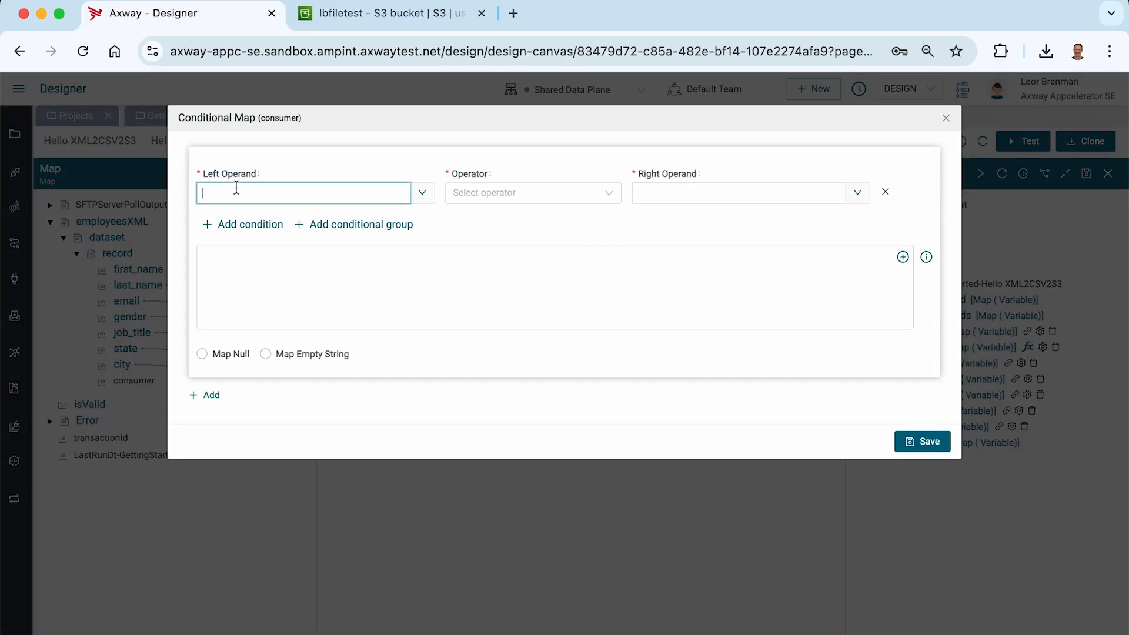
left_click(422, 193)
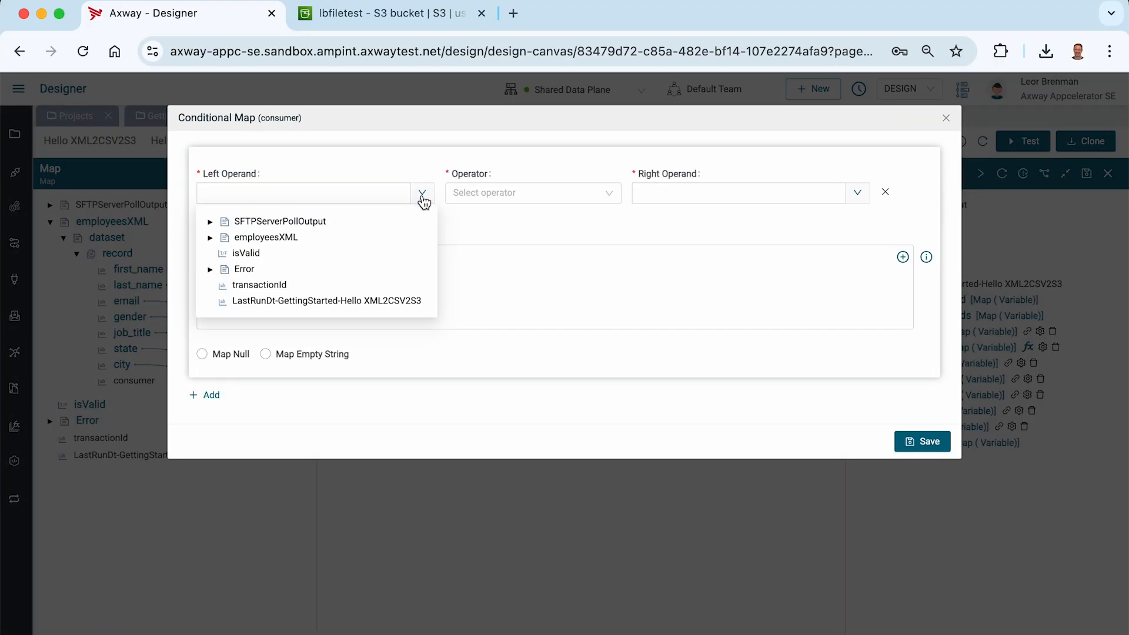
Switch to Finder, preview employees.xml to examine the consumer values in its records, and return to the Conditional Map in the browser
key("super+Tab")
key("super+Tab")
key("super+Tab")
key("super+Tab")
key("super+Tab")
key("super+Tab")
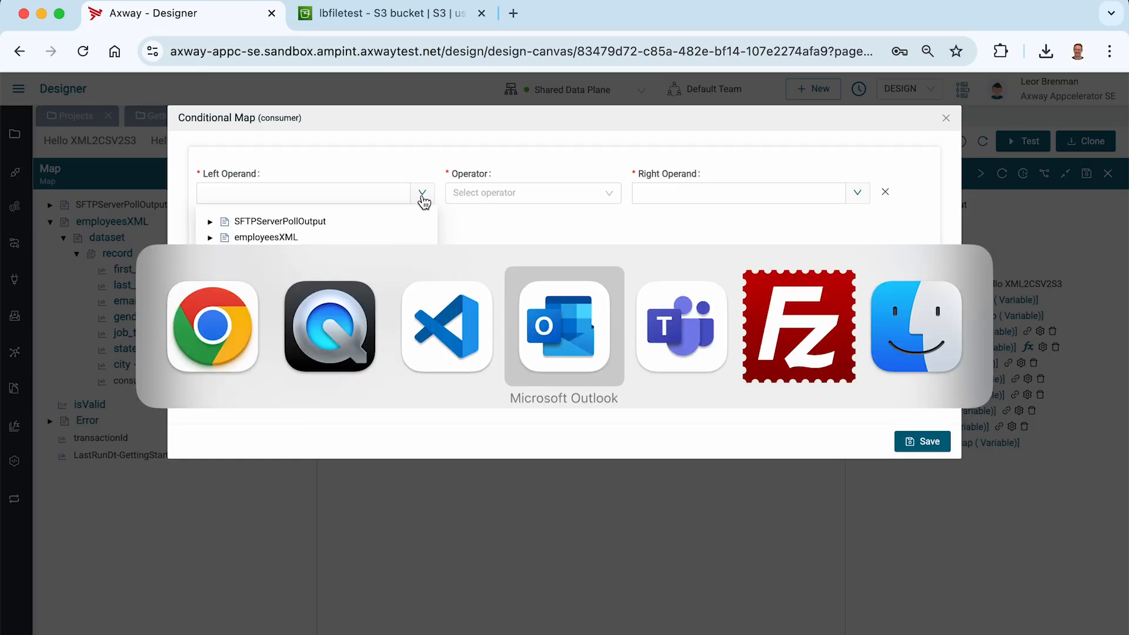
key("space")
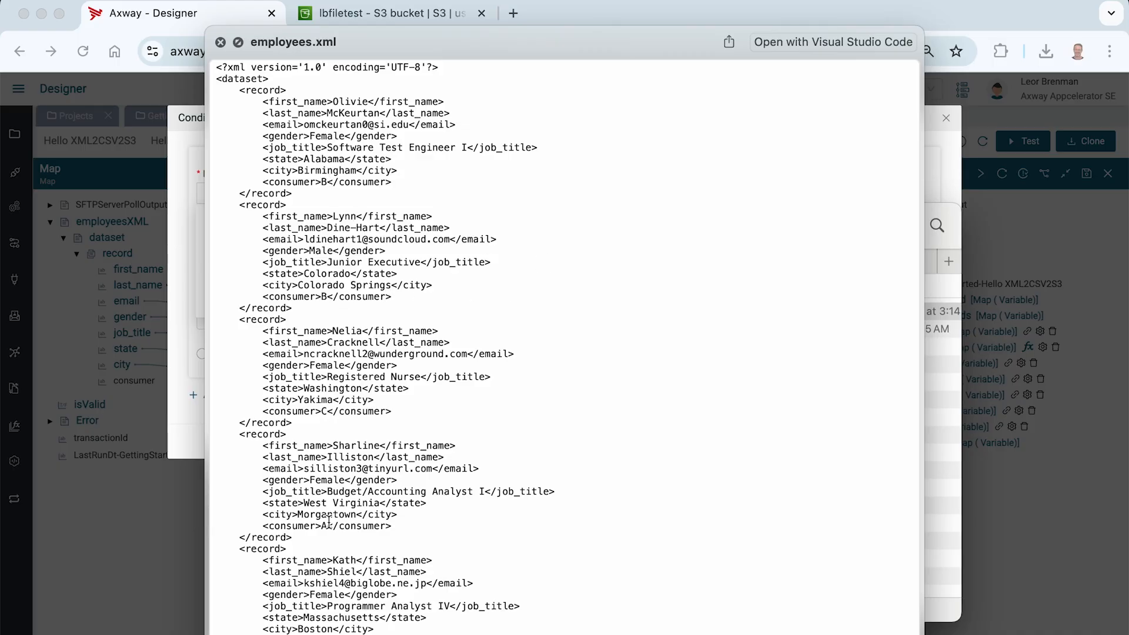
key("space")
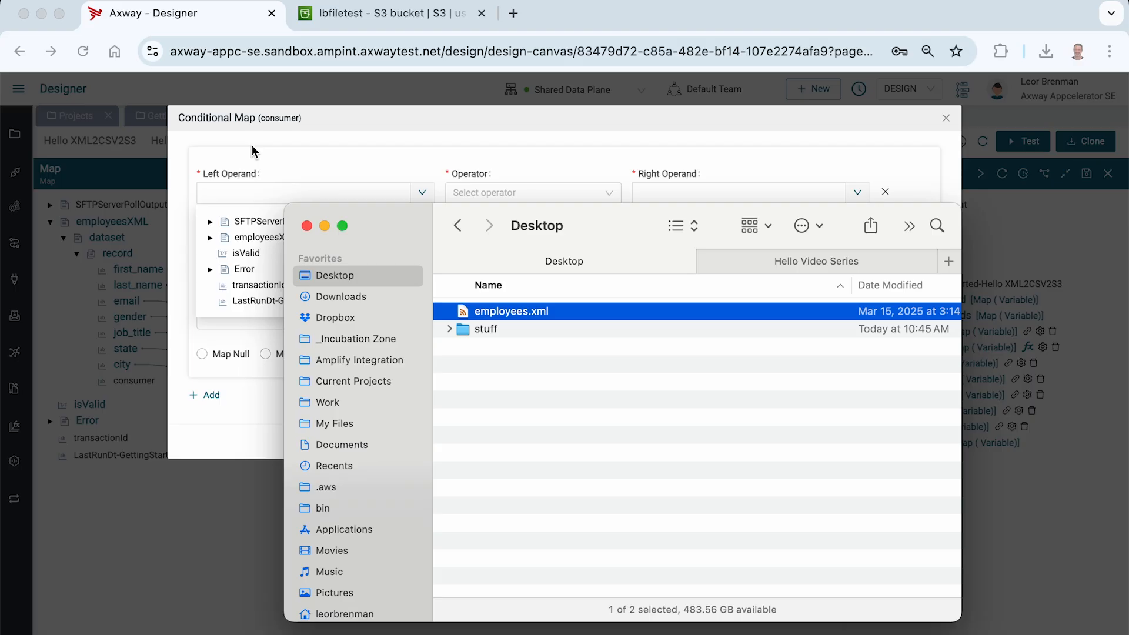
left_click(273, 148)
Set the condition to /employeesXML/dataset/record[]/consumer = A and enter A as the value to map
left_click(210, 237)
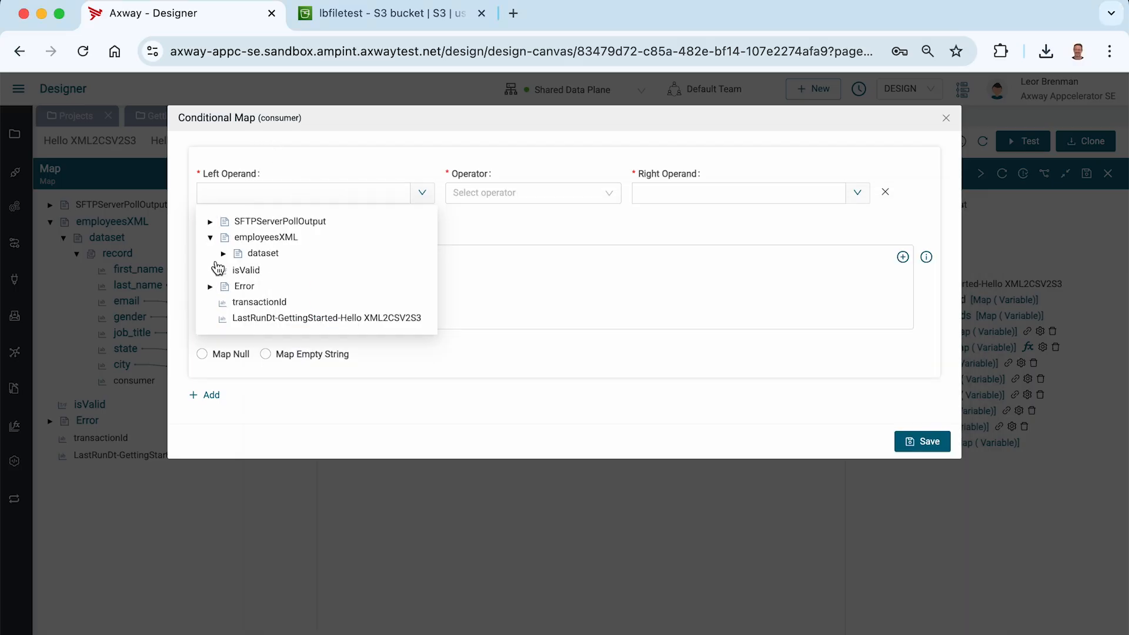
left_click(223, 254)
left_click(237, 269)
scroll(281, 301, "down", 3)
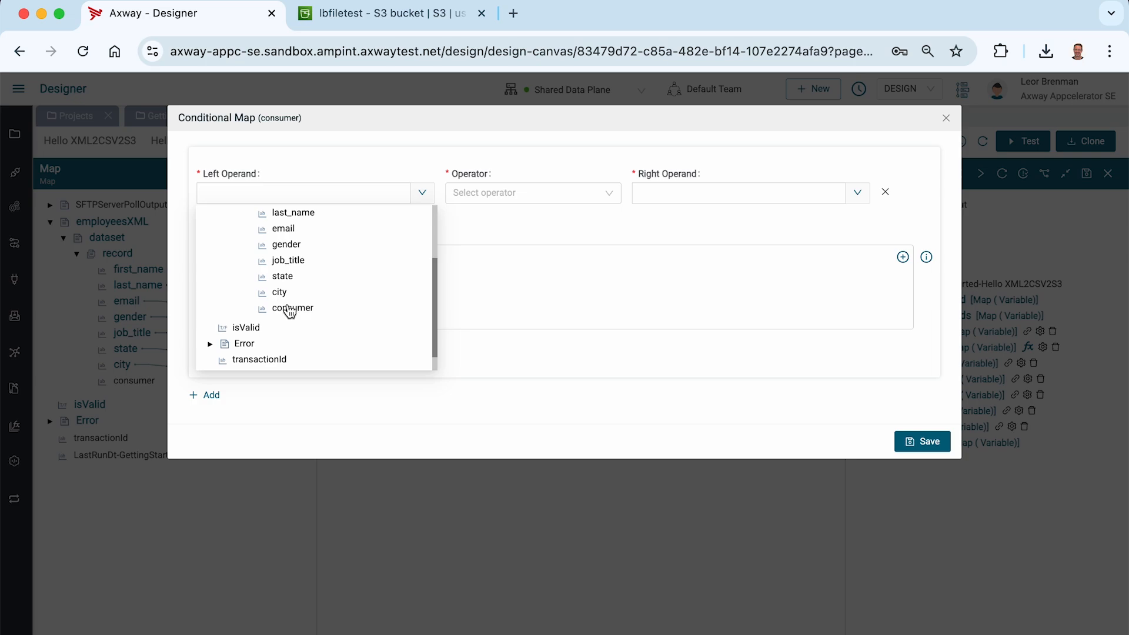
left_click(294, 309)
left_click(609, 198)
left_click(558, 215)
left_click(668, 191)
type("A")
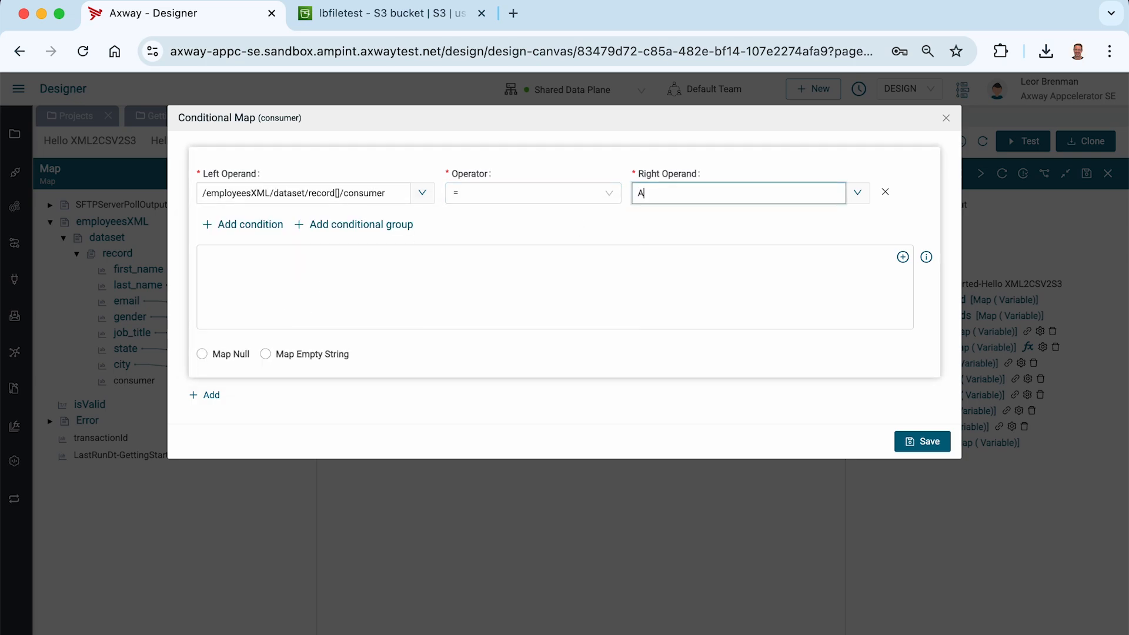
left_click(293, 273)
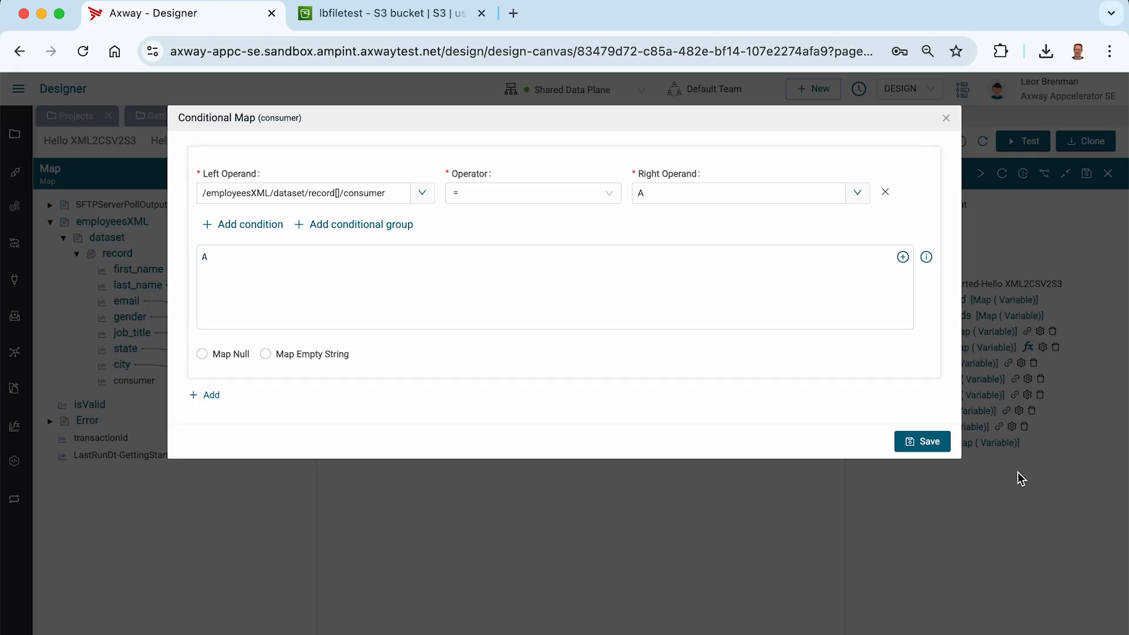
Add a second block to the consumer Conditional Map with the condition /employeesXML/dataset/record[]/consumer != A
left_click(208, 395)
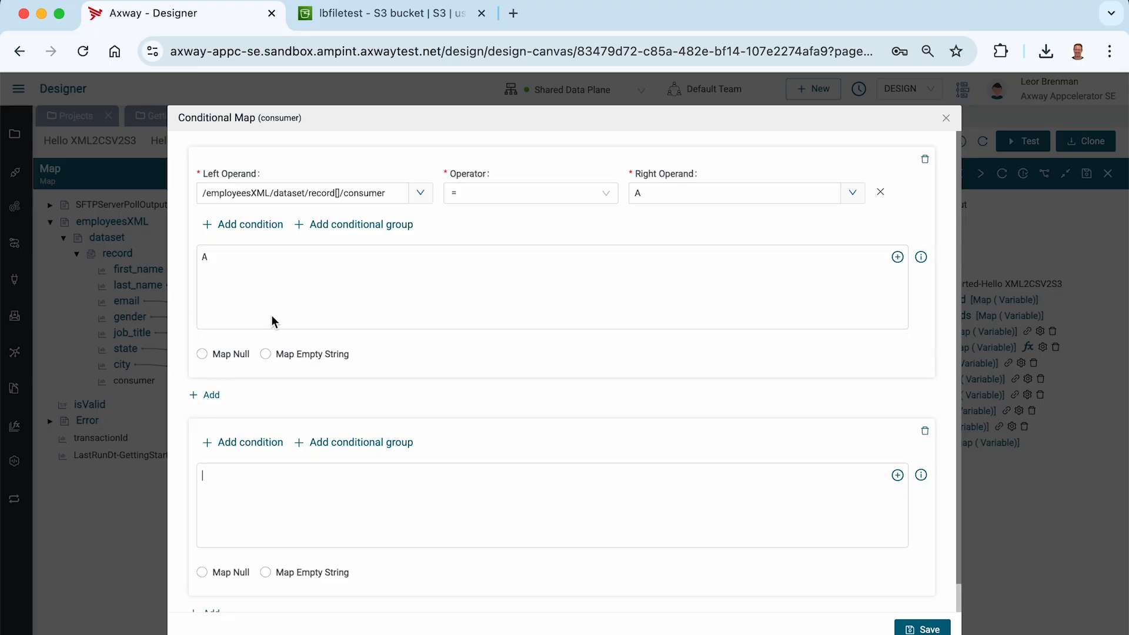
triple_click(293, 193)
key("super+c")
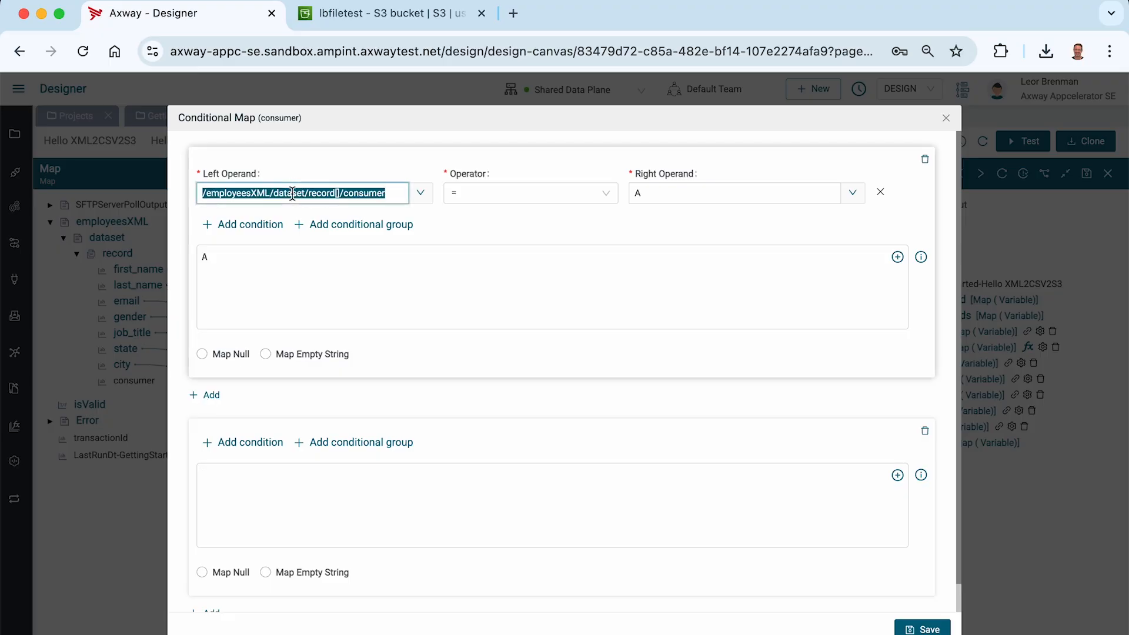
left_click(241, 451)
left_click(232, 464)
key("super+v")
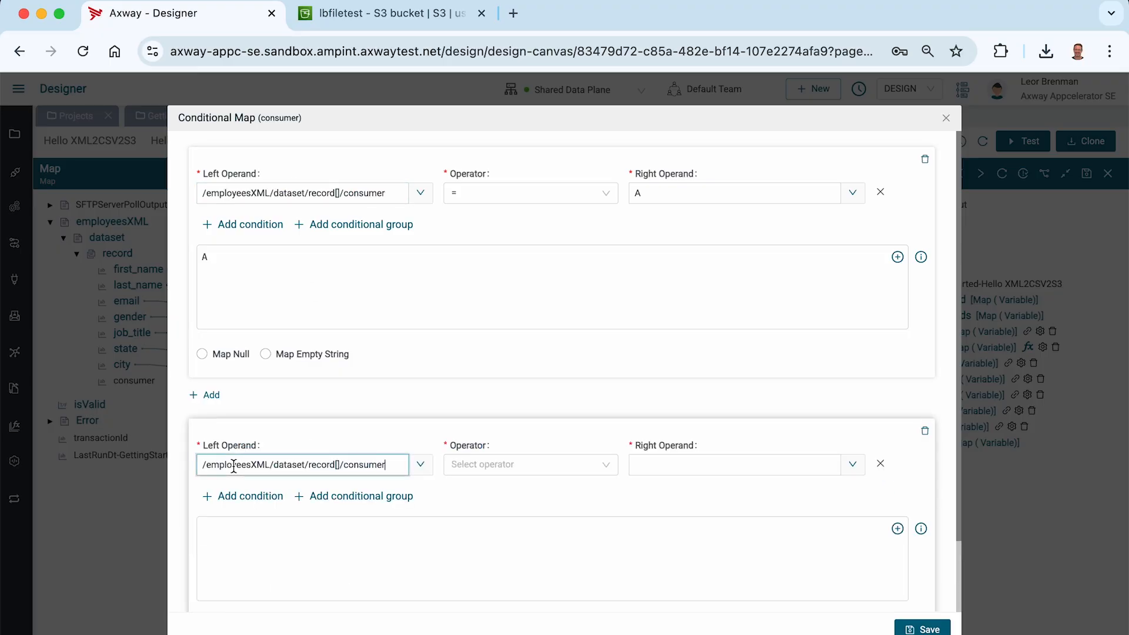
left_click(614, 470)
left_click(461, 513)
left_click(660, 468)
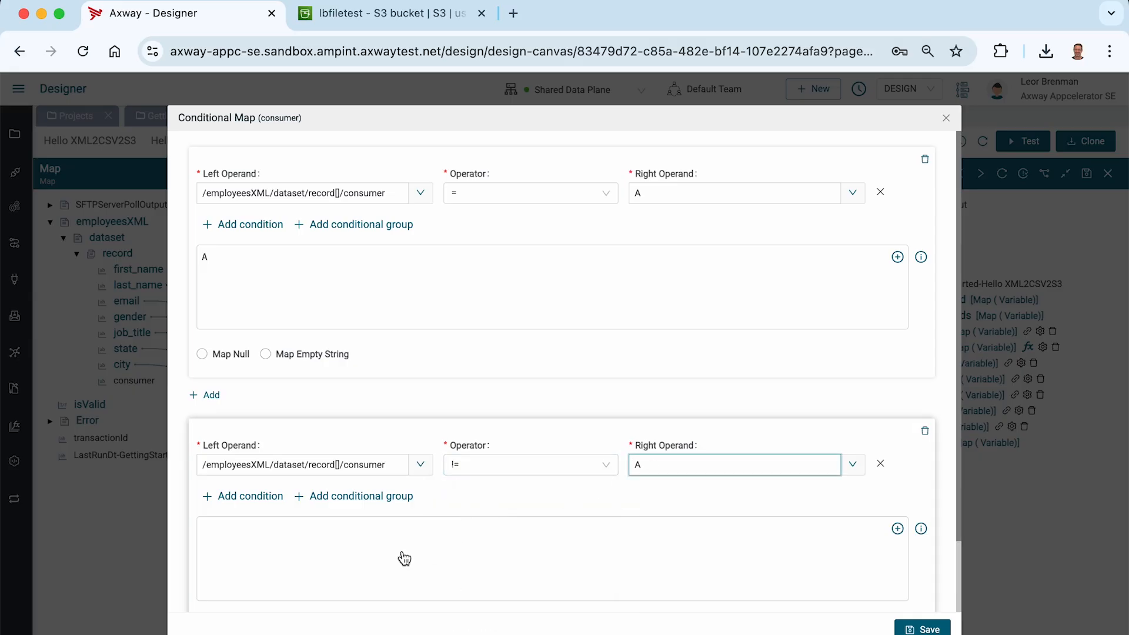
Set the second condition to map null, and save the conditional map and the Map component, closing both
scroll(405, 559, "down", 3)
left_click(202, 542)
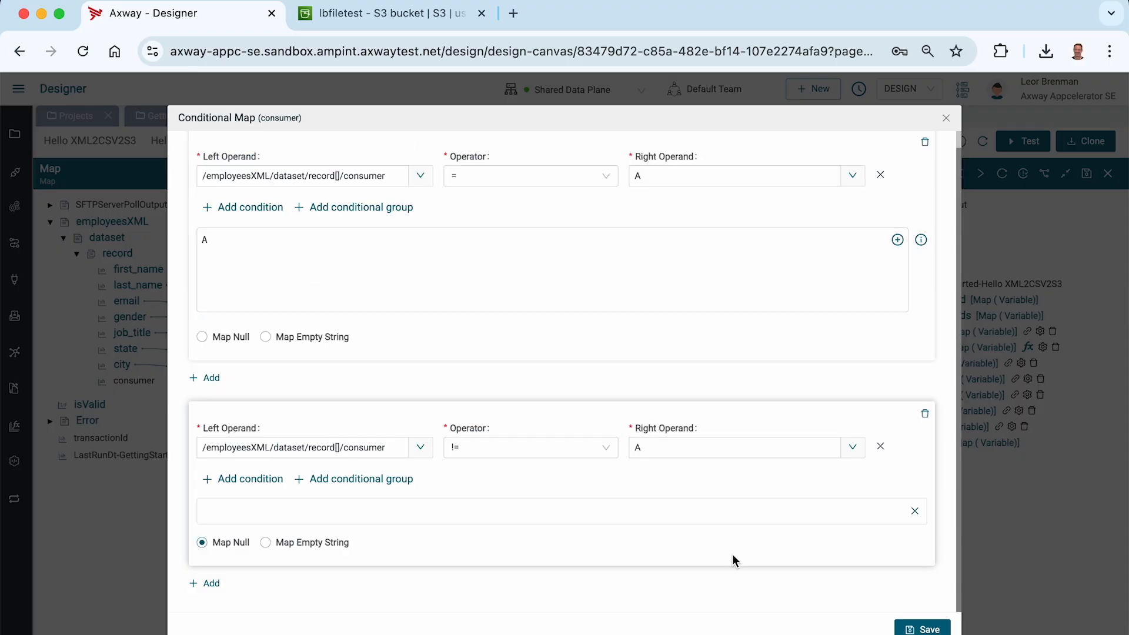
left_click(926, 629)
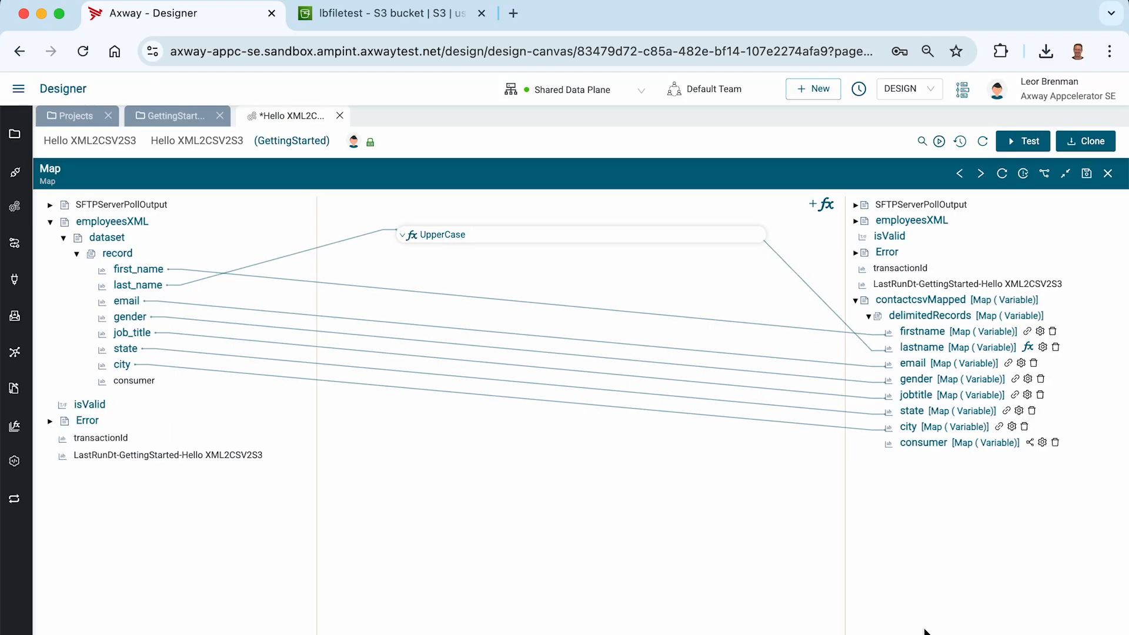
left_click(1085, 176)
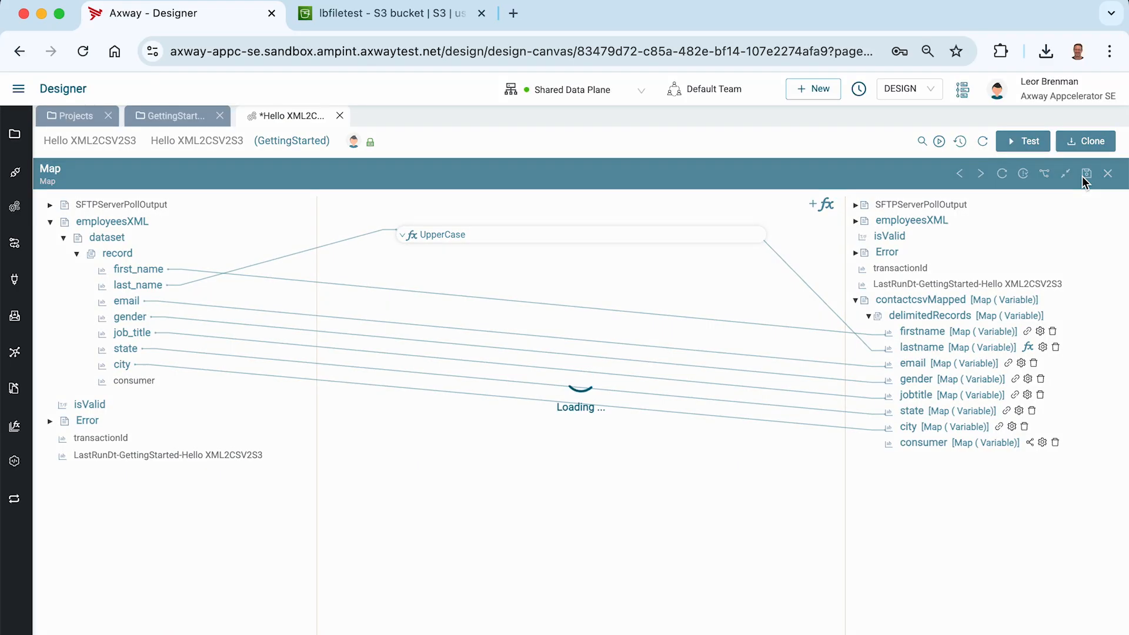
left_click(1107, 174)
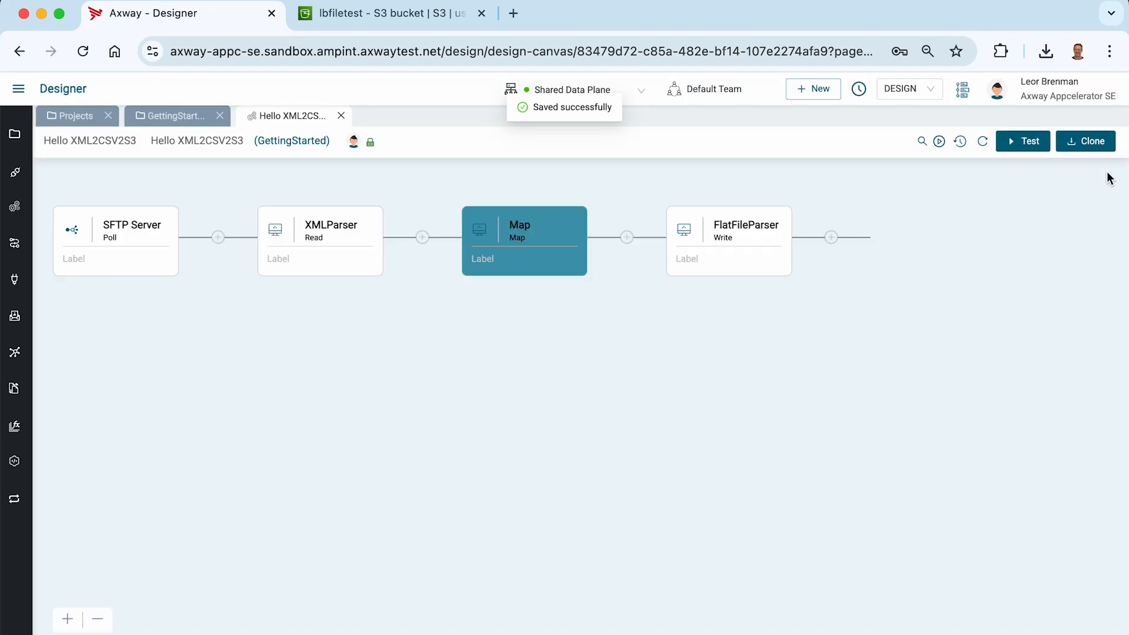
Map contactcsvMapped to contactcsv in the FlatFileParser Write component, and save and close the component
left_click(731, 232)
left_click(1066, 461)
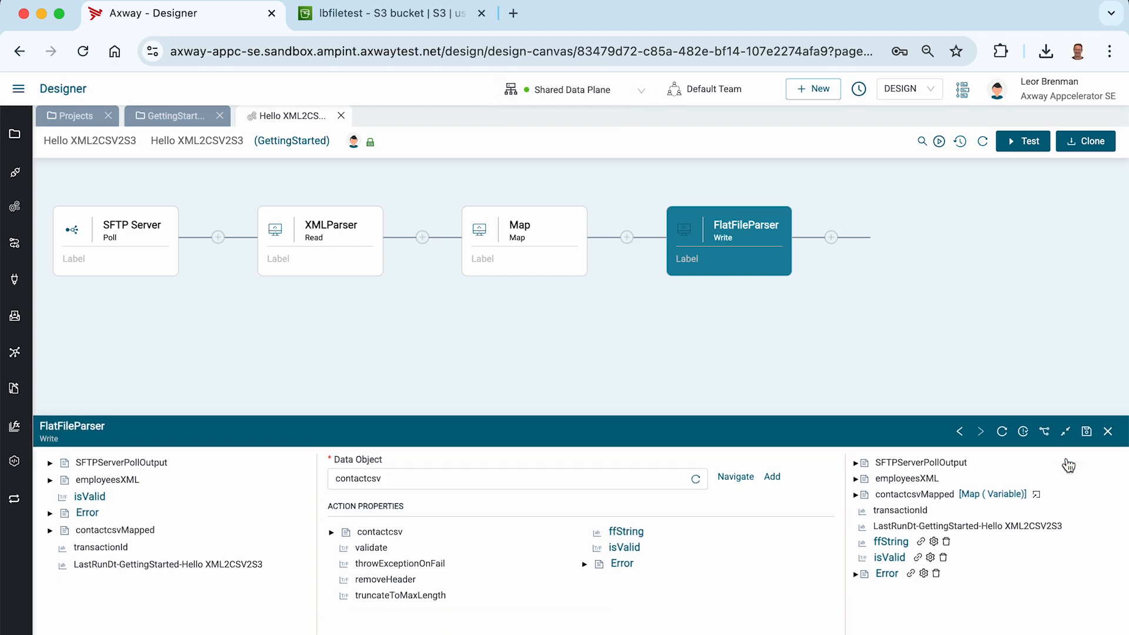
left_click(50, 272)
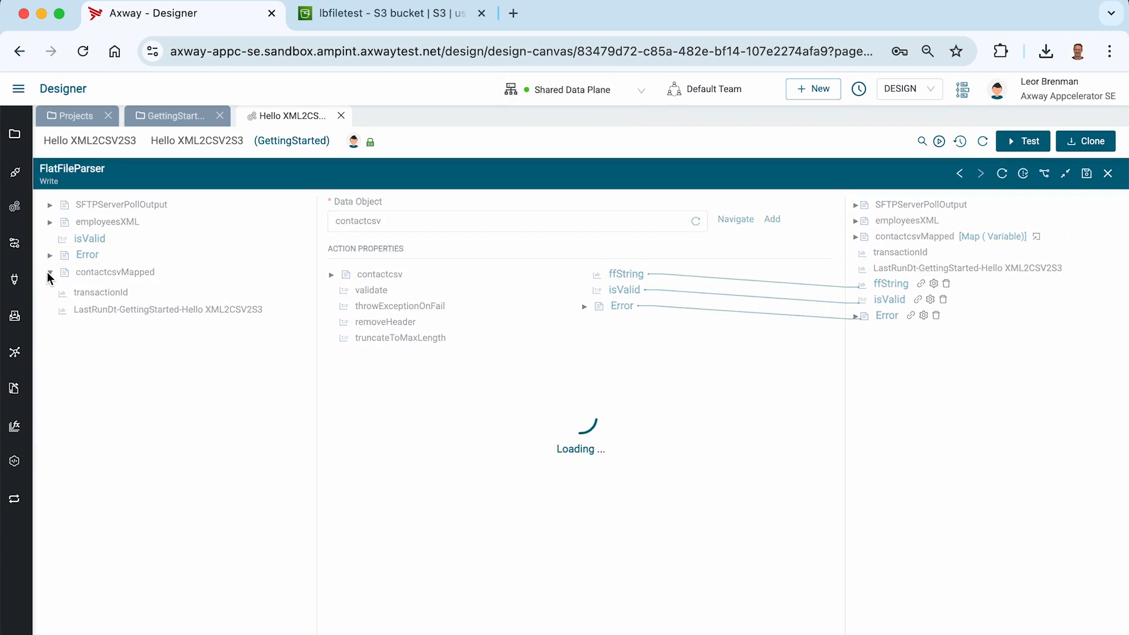
left_click(63, 288)
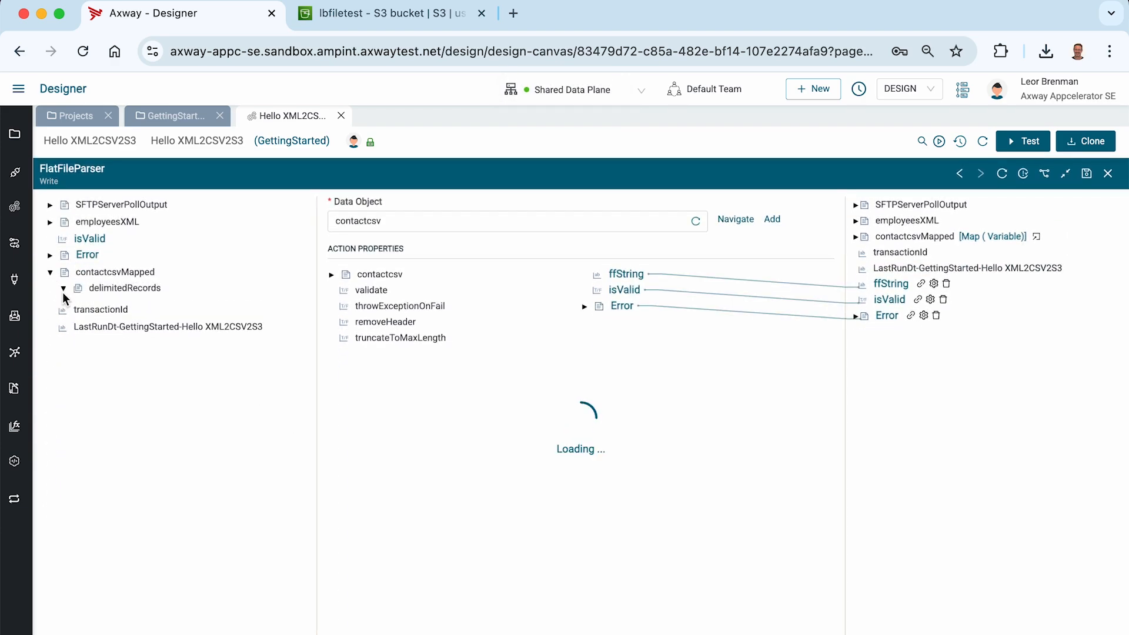
left_click(332, 275)
left_click(345, 291)
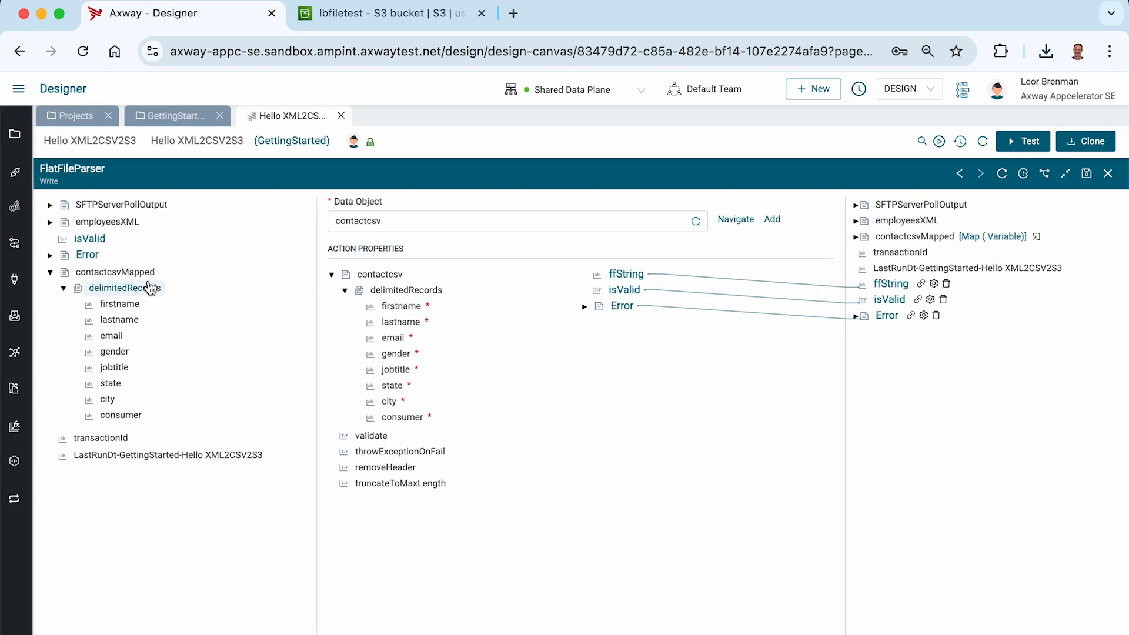
left_click_drag(146, 272, 384, 282)
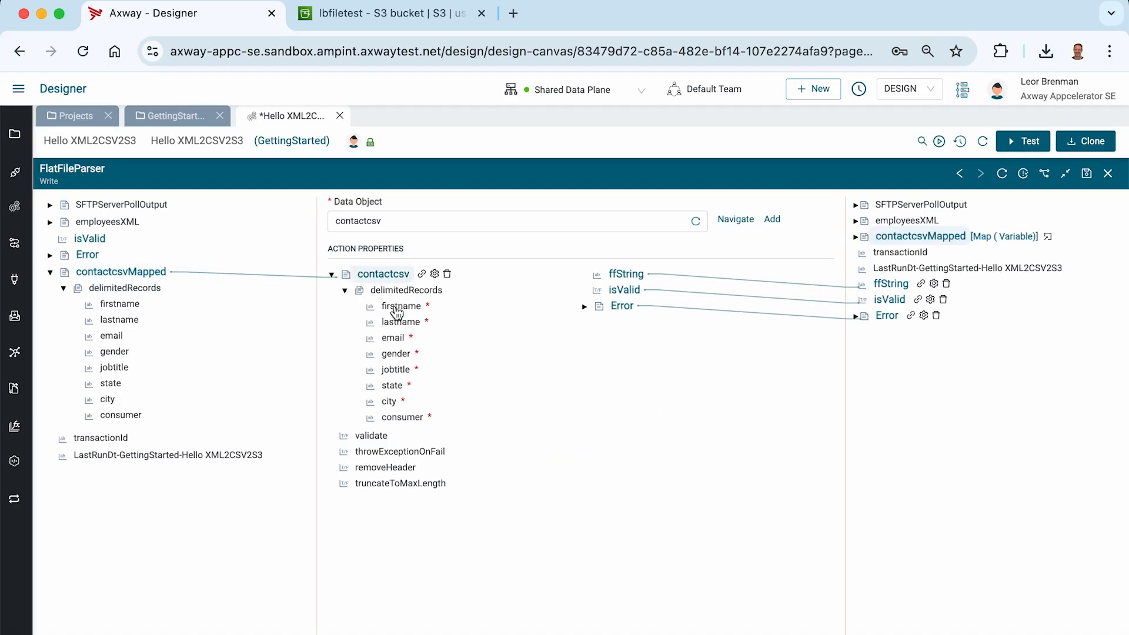
left_click(1086, 174)
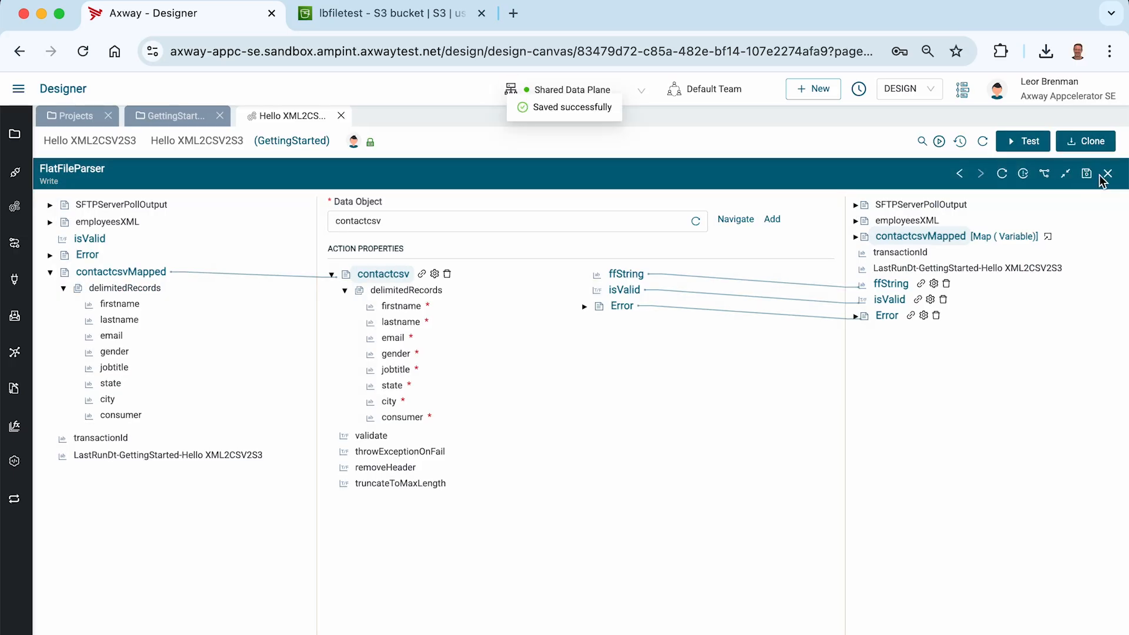
left_click(1108, 174)
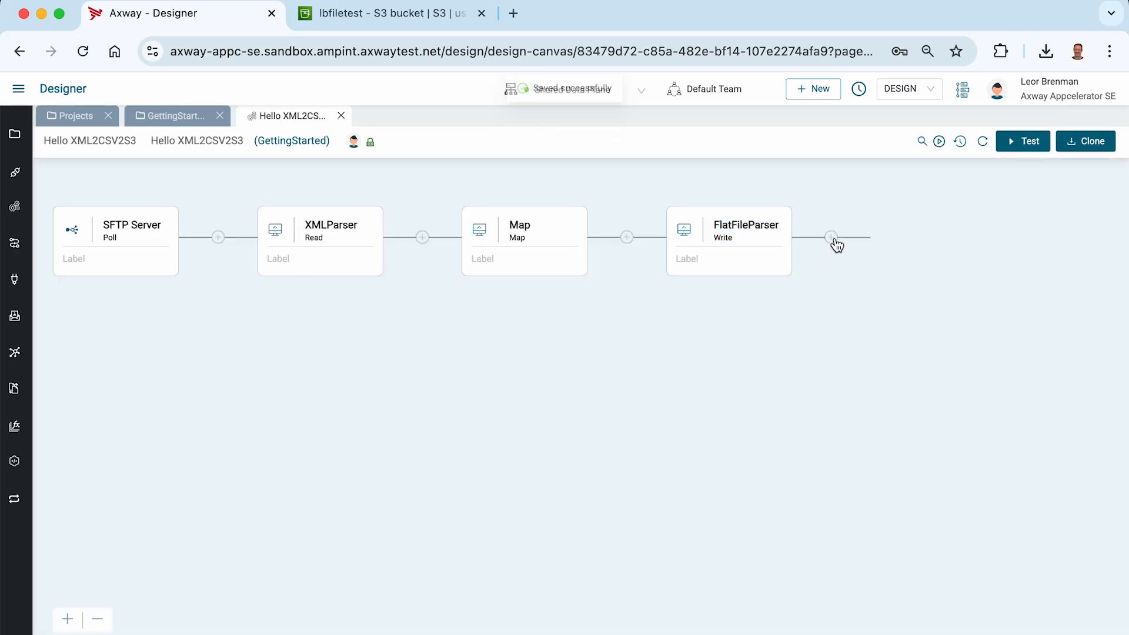
Add an Amazon S3 Create Object component after FlatFileParser using the AWSS3 connection, and review that connection's settings
left_click(834, 238)
left_click(963, 286)
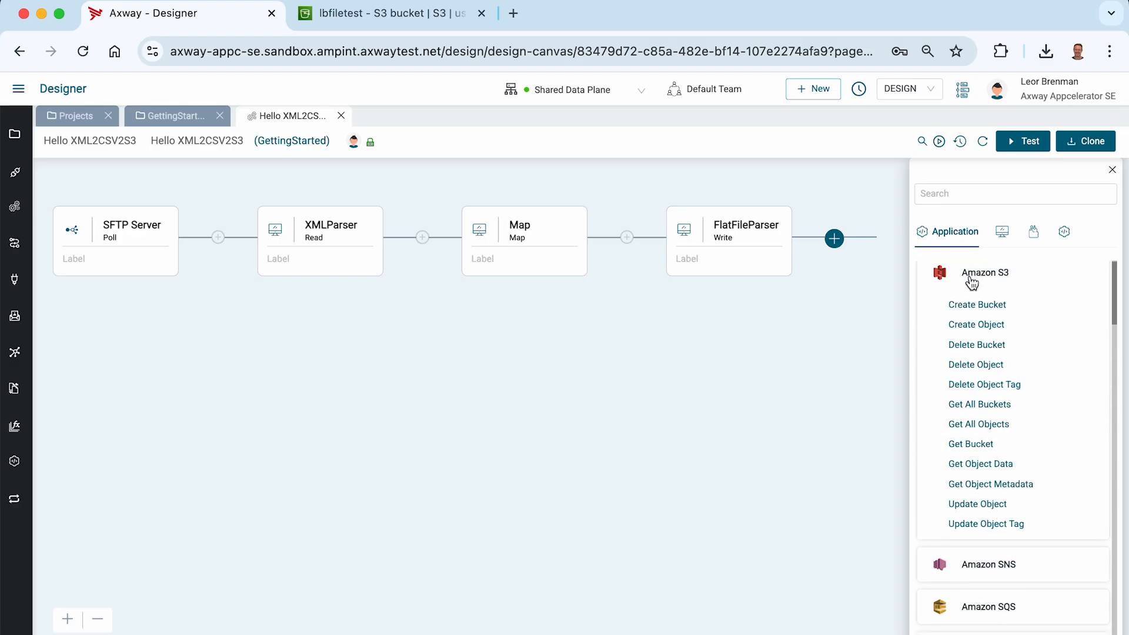
left_click(978, 324)
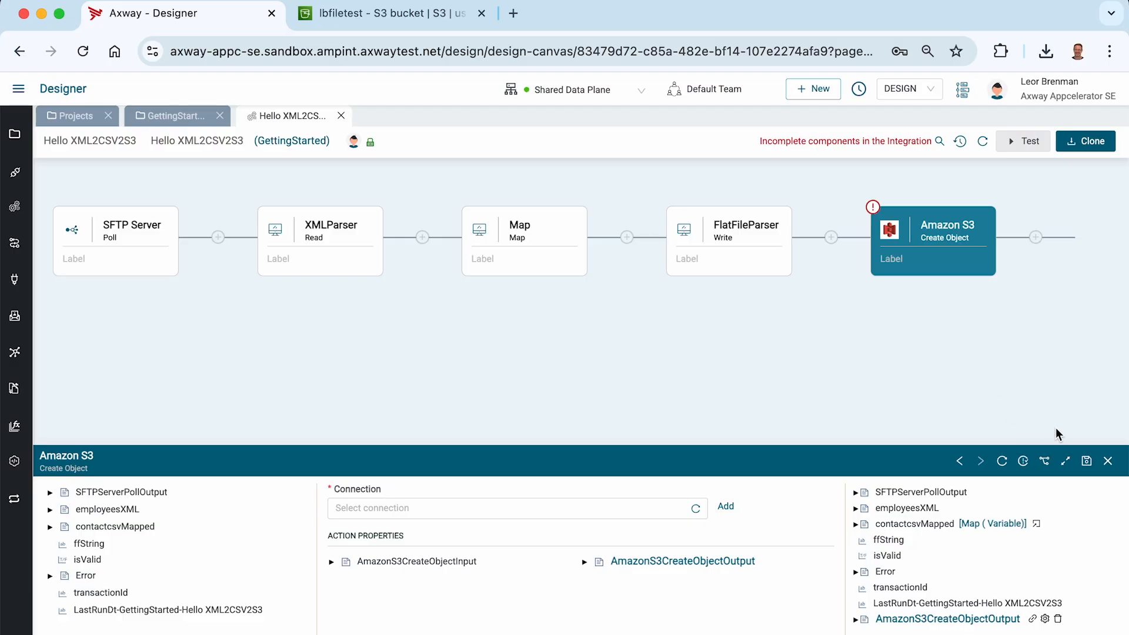
left_click(1067, 462)
left_click(354, 221)
left_click(353, 247)
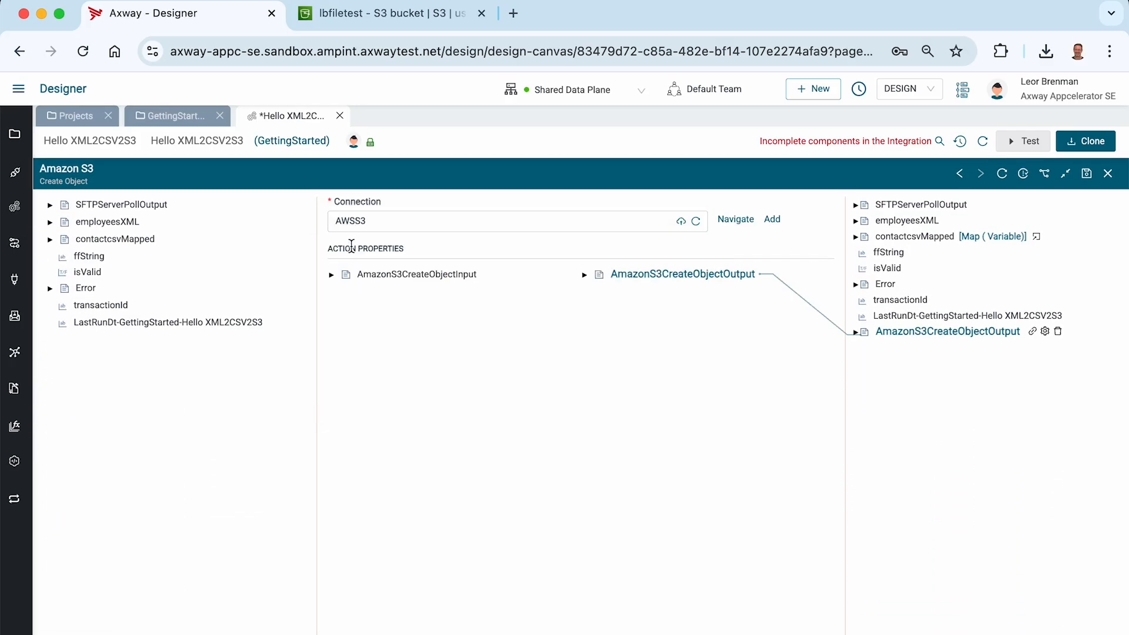
left_click(736, 220)
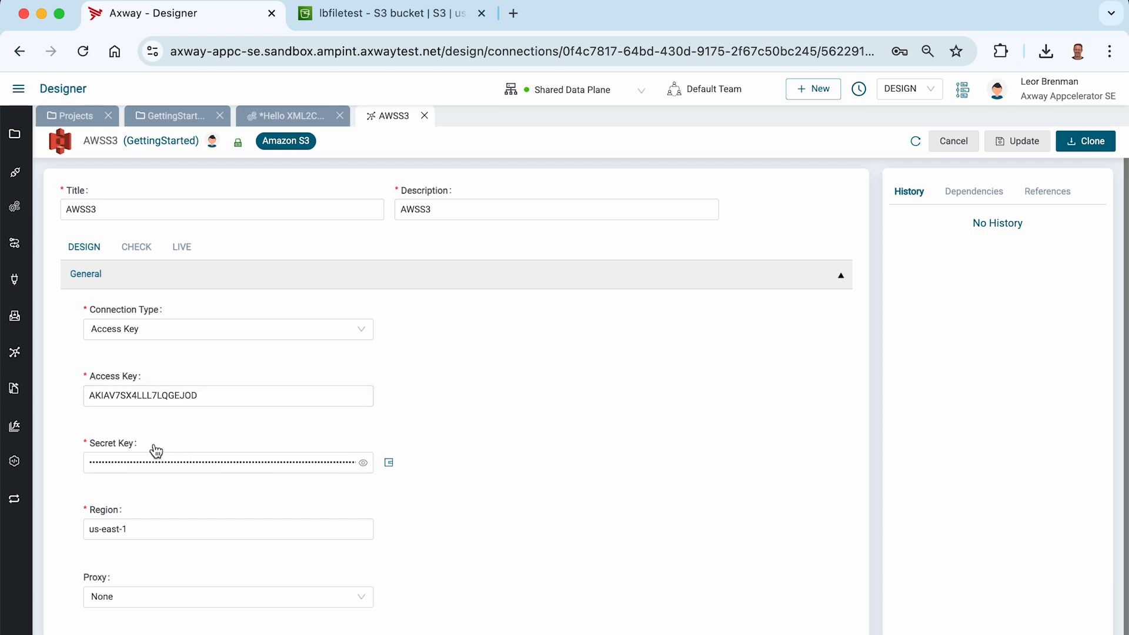
left_click(424, 115)
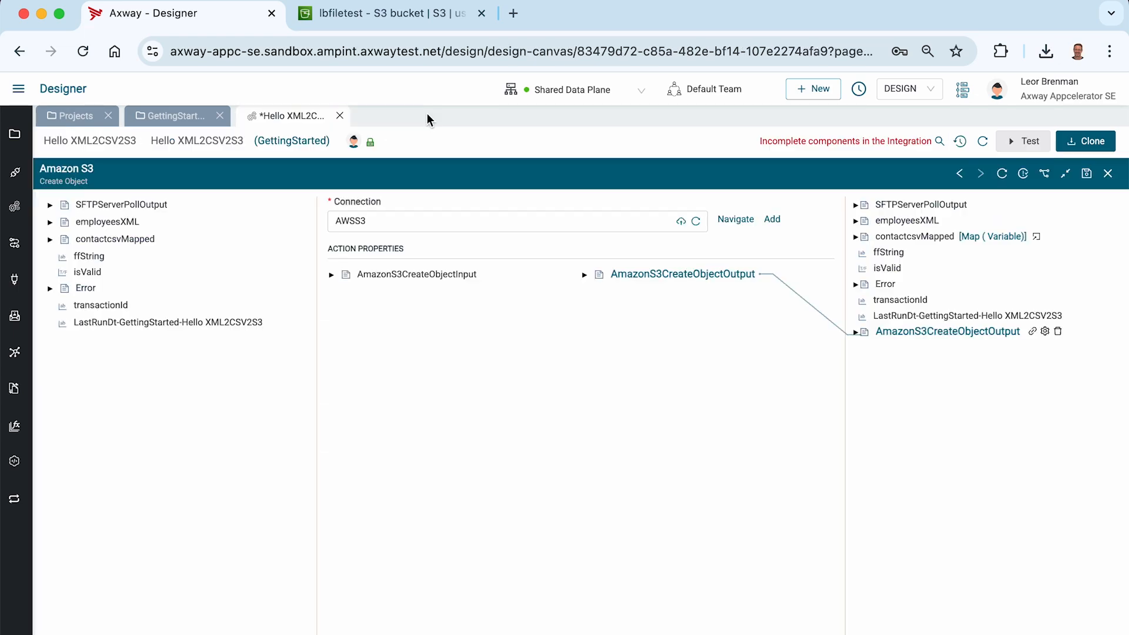
Check the Test folder of the lbfiletest bucket in the AWS S3 console, and set bucketName to lbfiletest in the Designer's AmazonS3CreateObjectInput
left_click(329, 274)
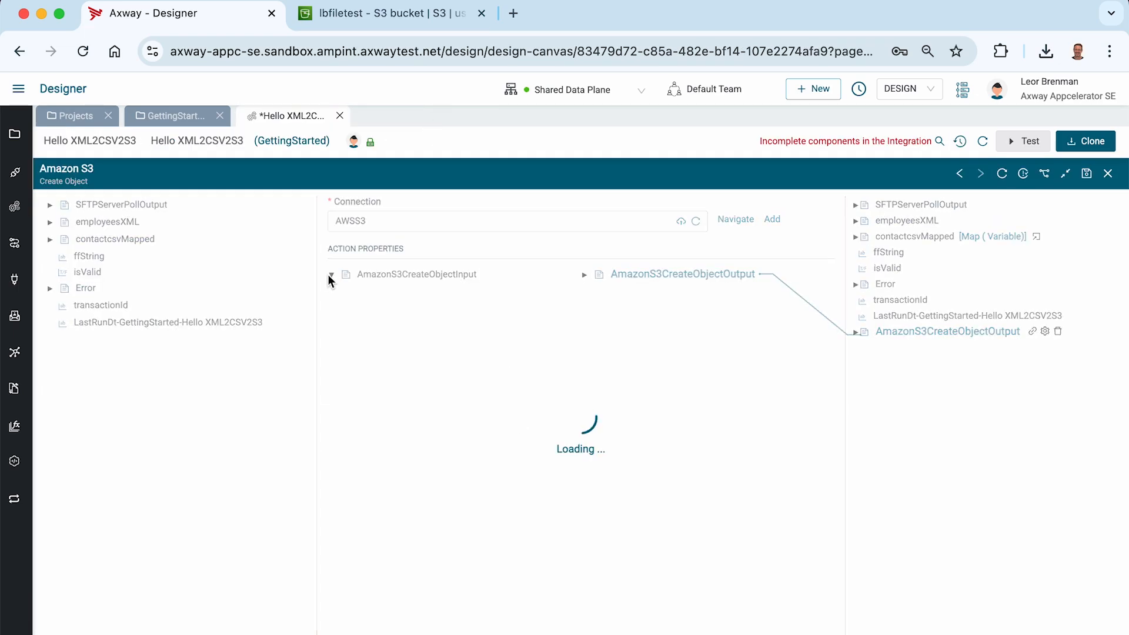
left_click(386, 15)
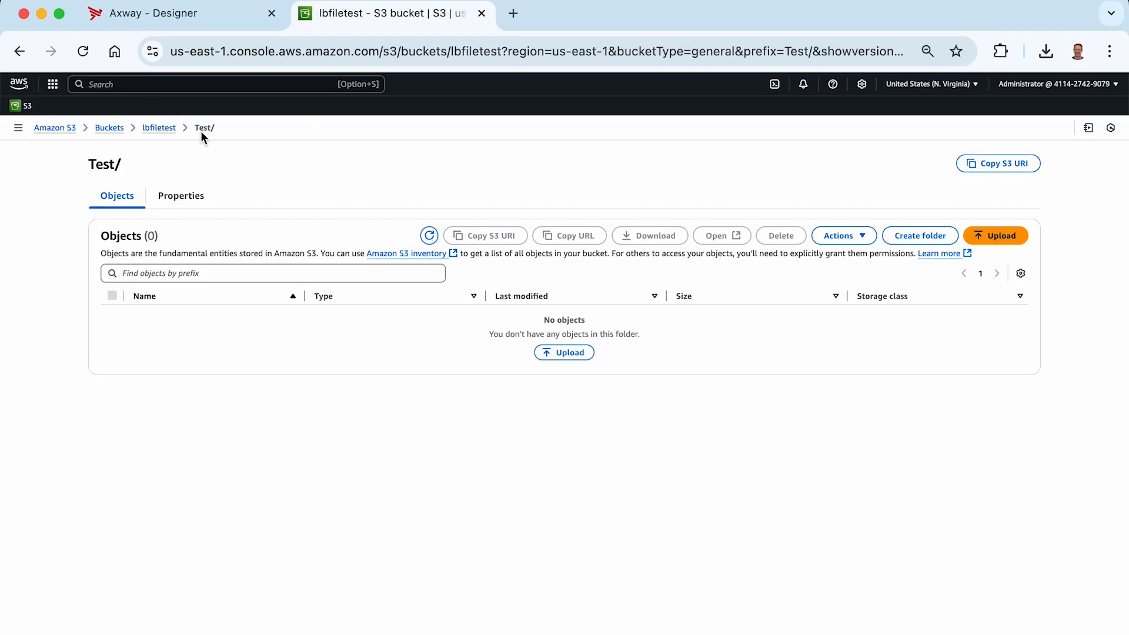
left_click(430, 236)
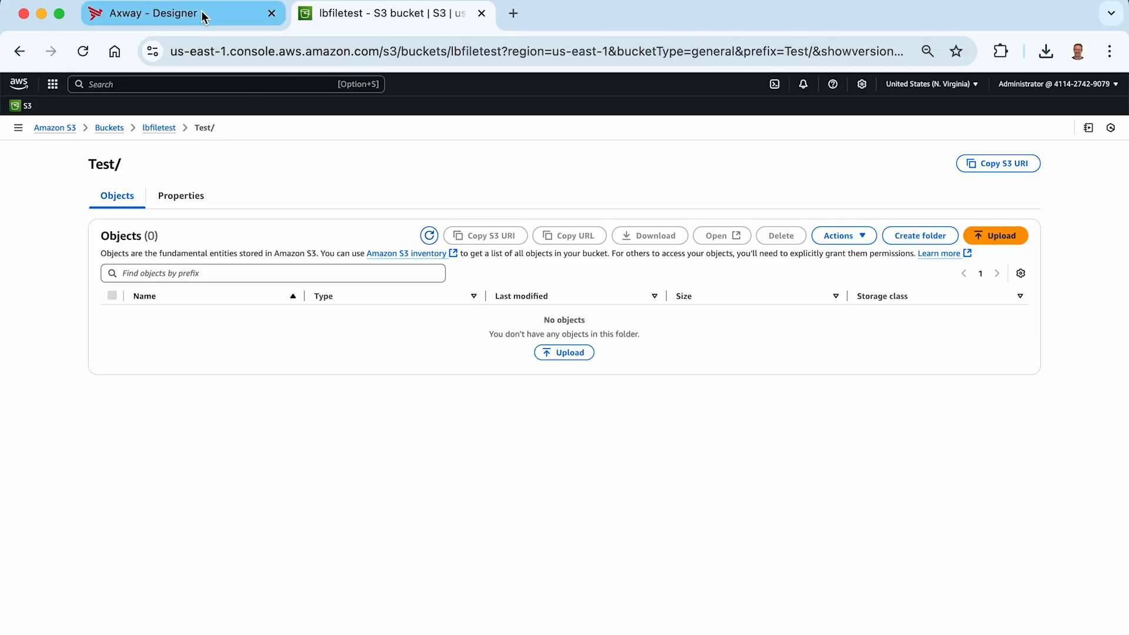
left_click(203, 15)
right_click(402, 294)
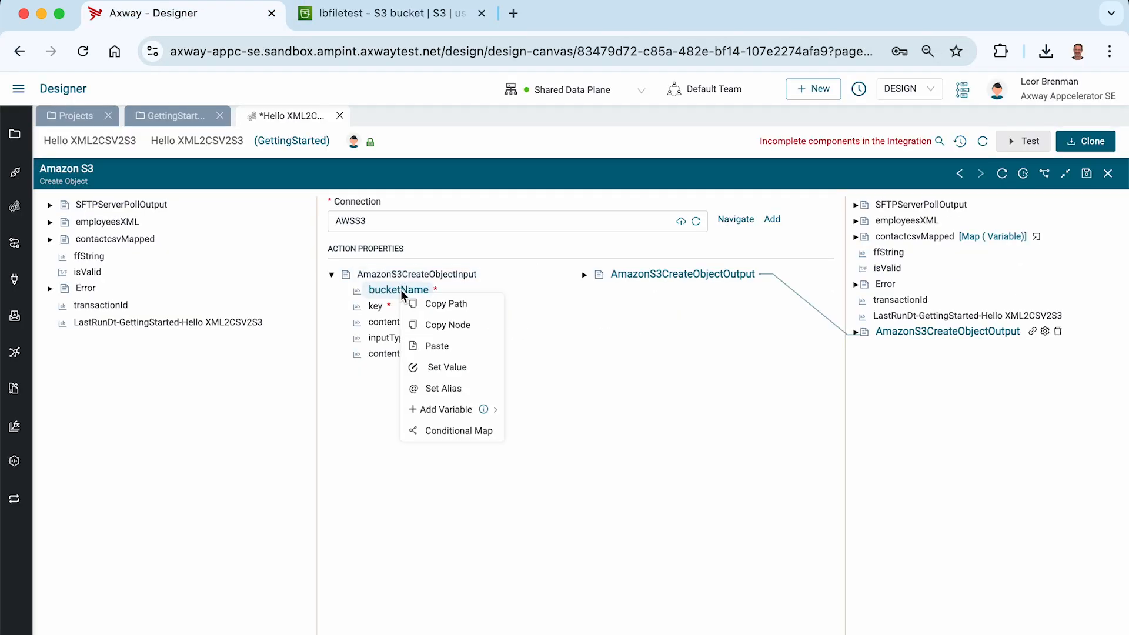
left_click(446, 369)
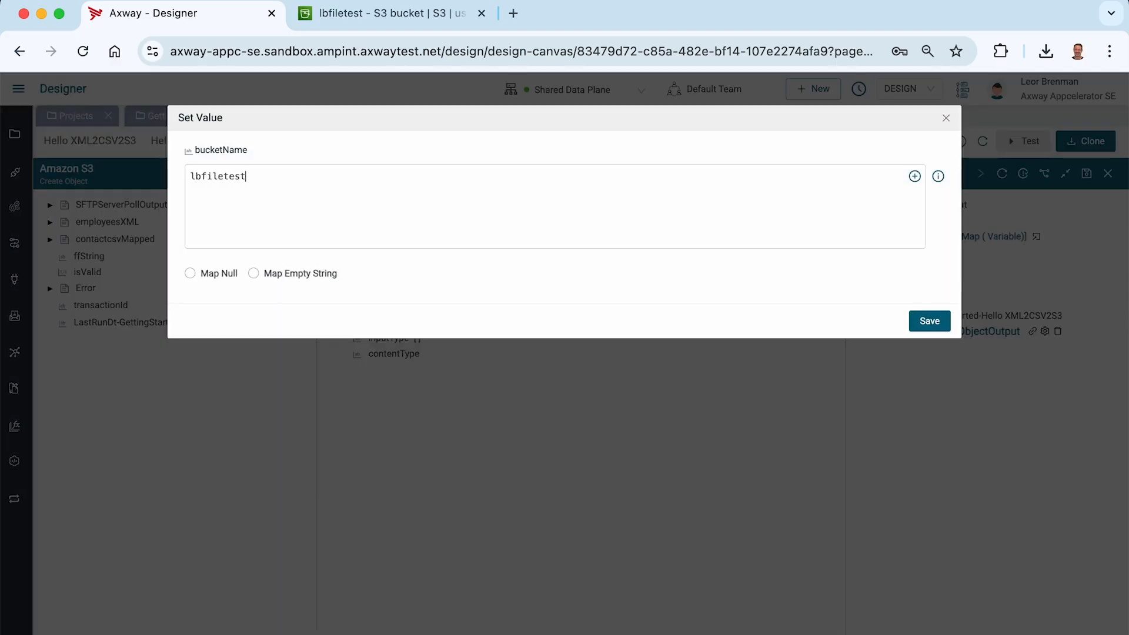
left_click(928, 322)
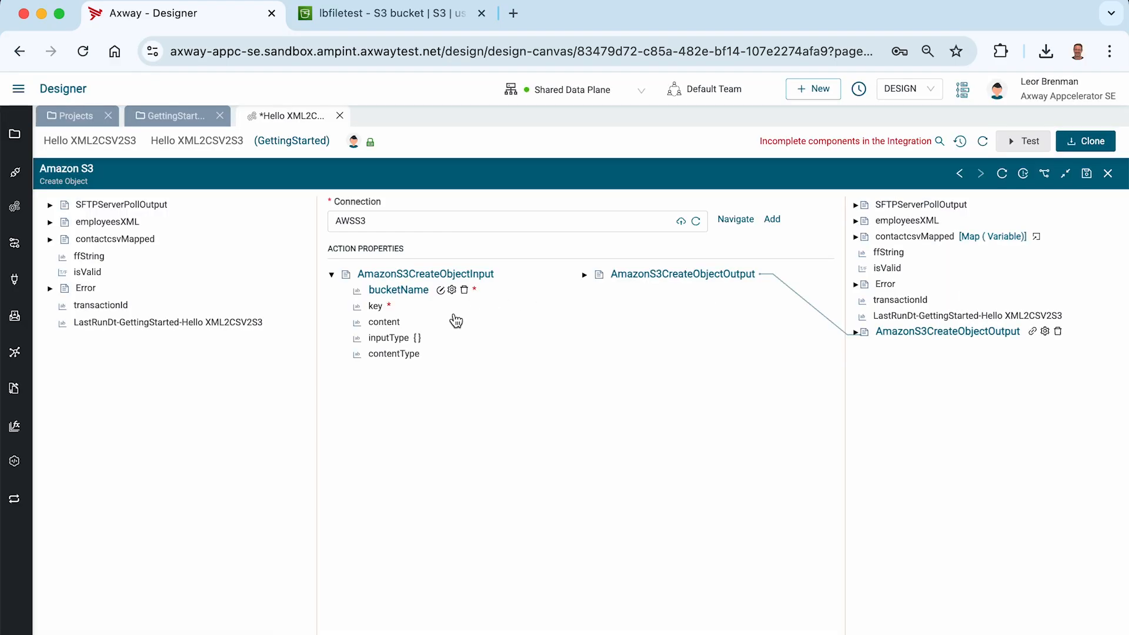
Set the S3 key to Test/ followed by the fileName variable from the SFTPServerPollOutput files
right_click(382, 310)
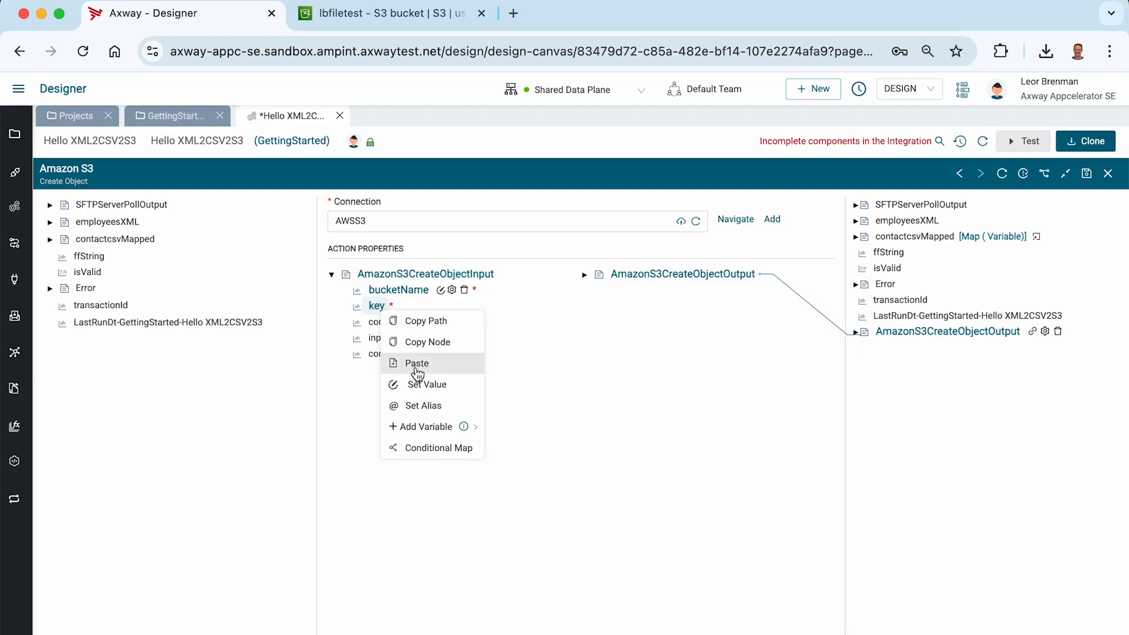
left_click(419, 384)
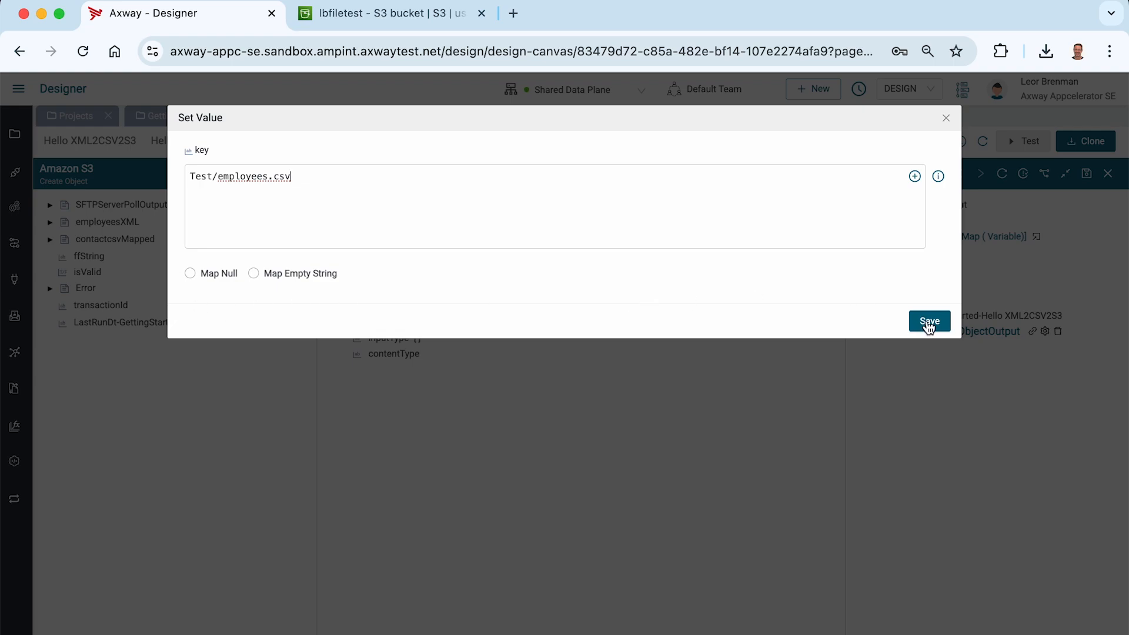
key("BackSpace")
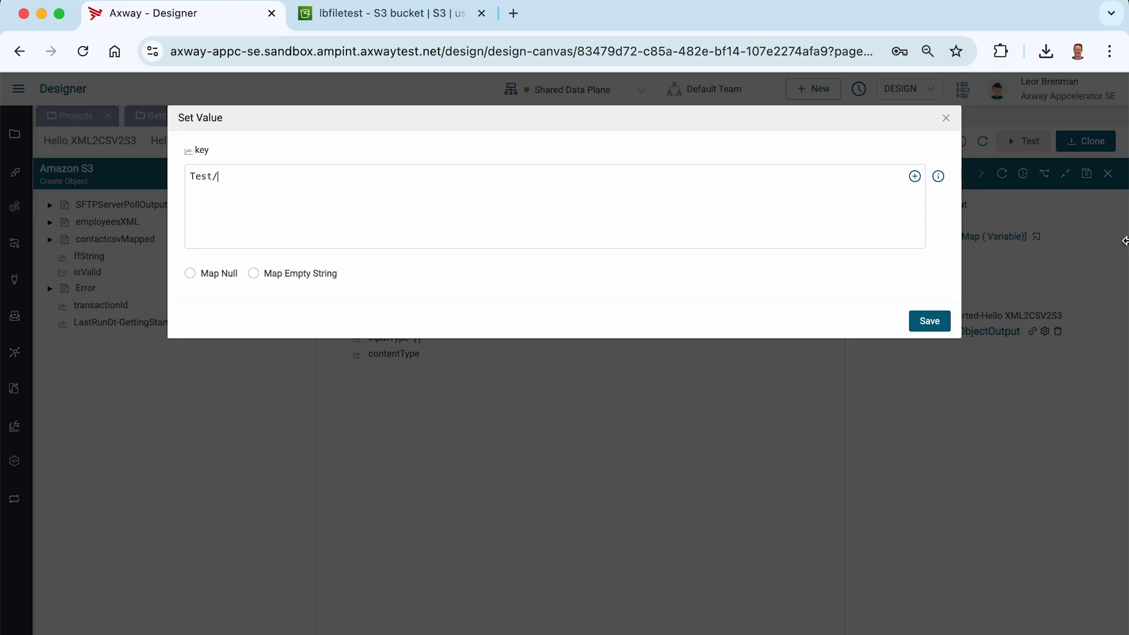
left_click(915, 177)
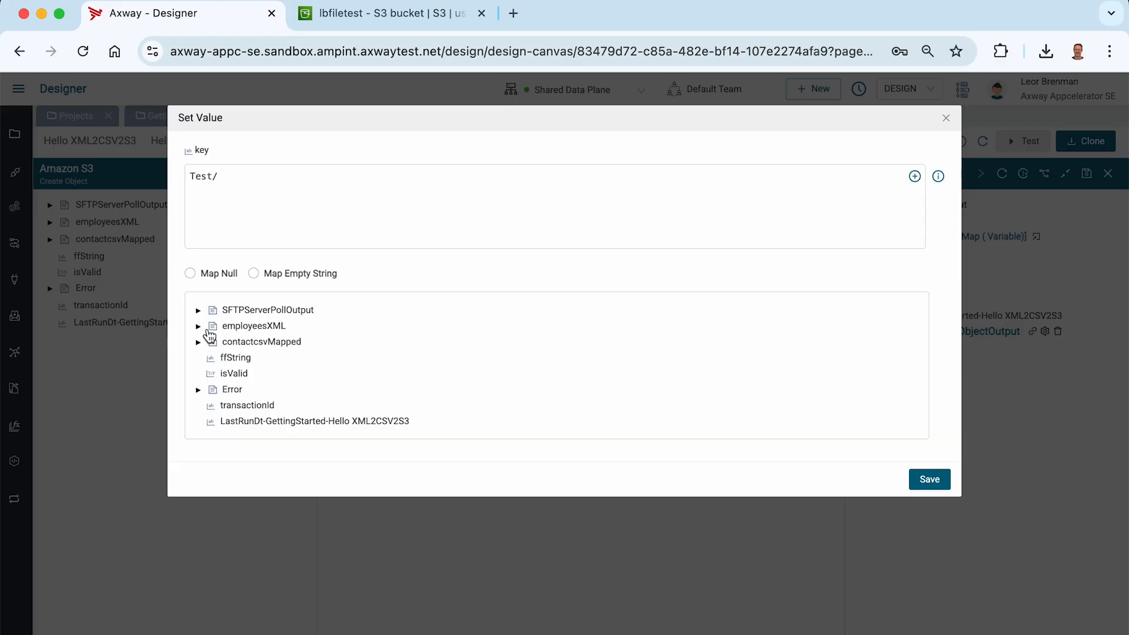
left_click(198, 310)
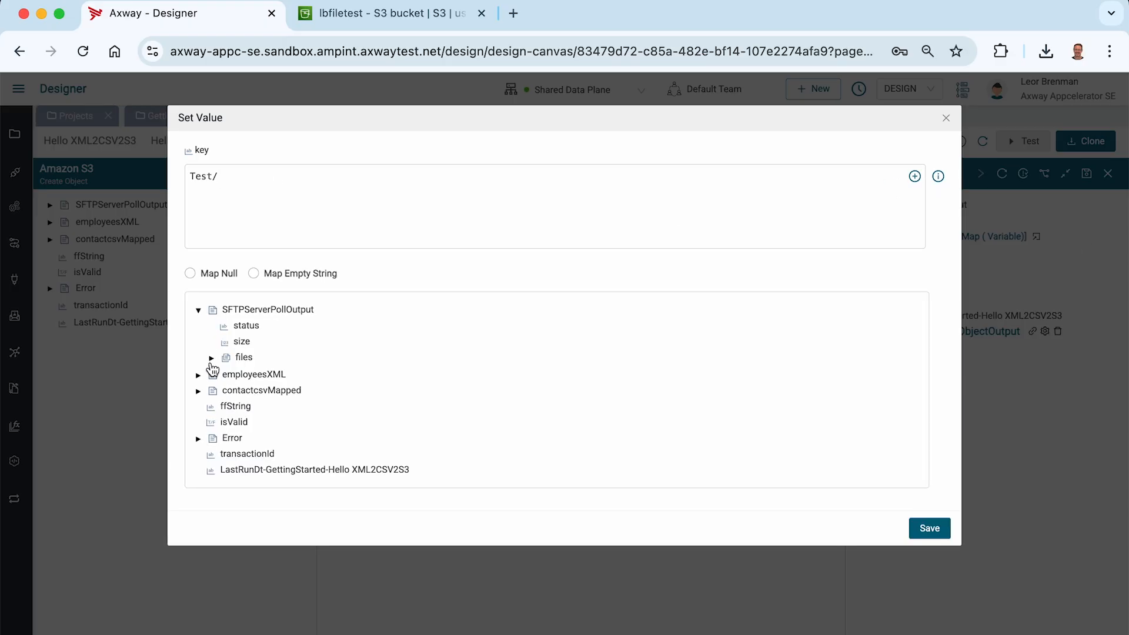
left_click(211, 358)
left_click(262, 390)
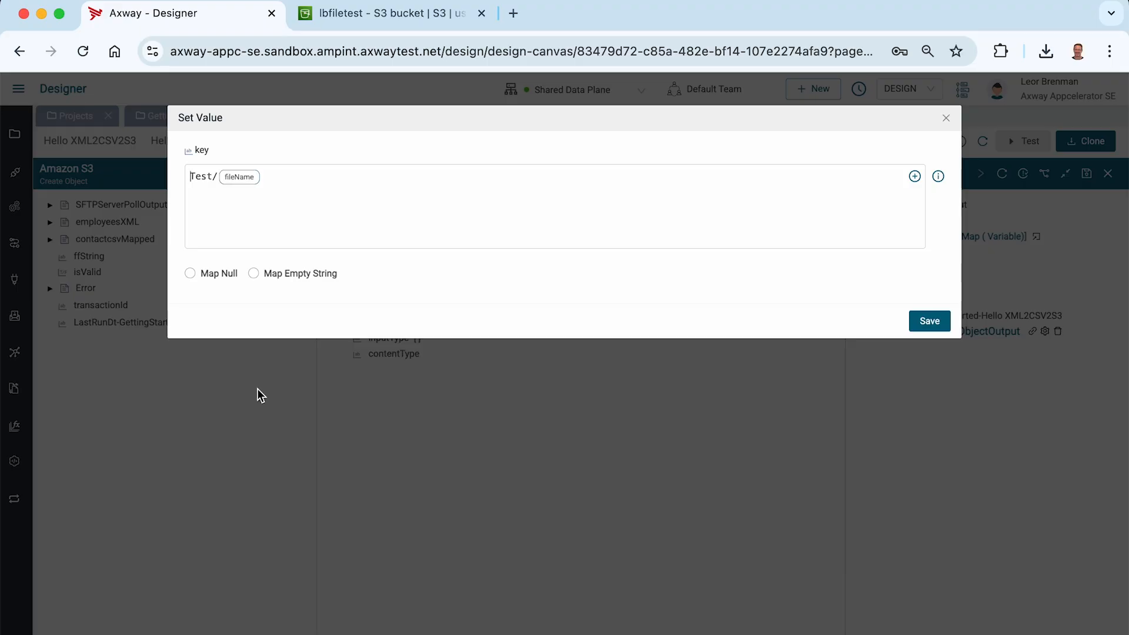
left_click(930, 321)
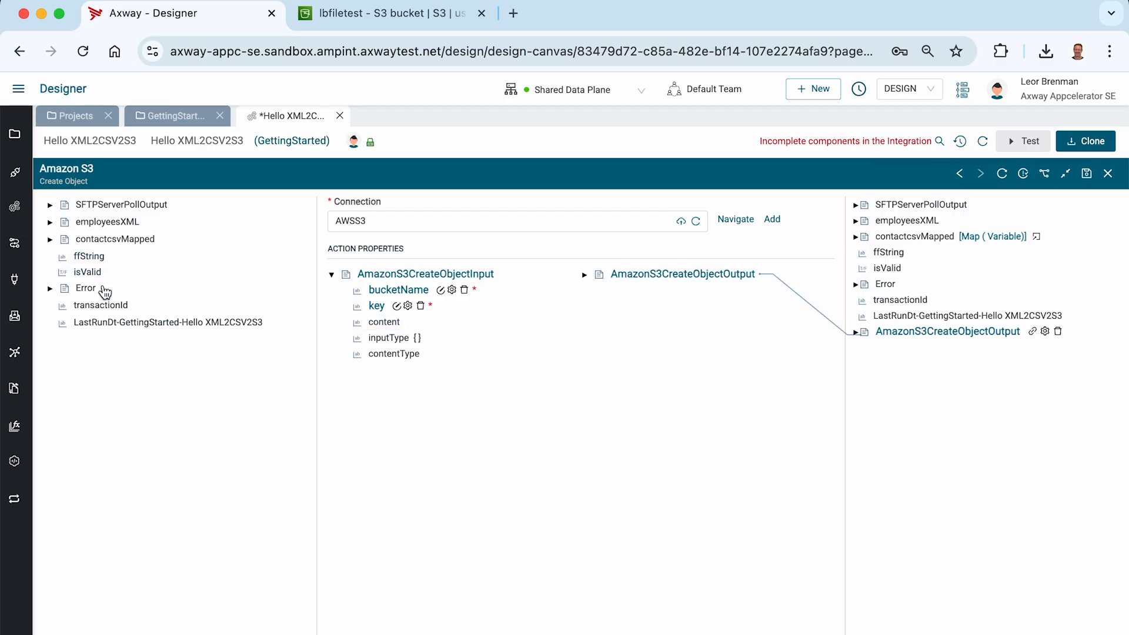
Map ffString to the content field of AmazonS3CreateObjectInput and set a value for its inputType field
left_click_drag(88, 260, 381, 325)
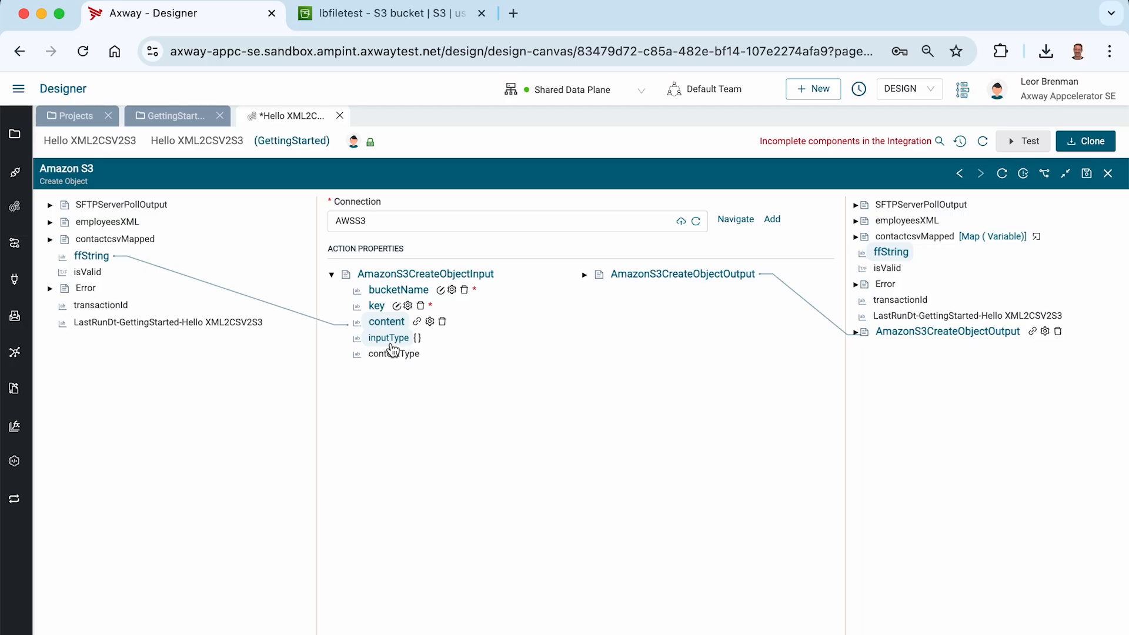
right_click(390, 340)
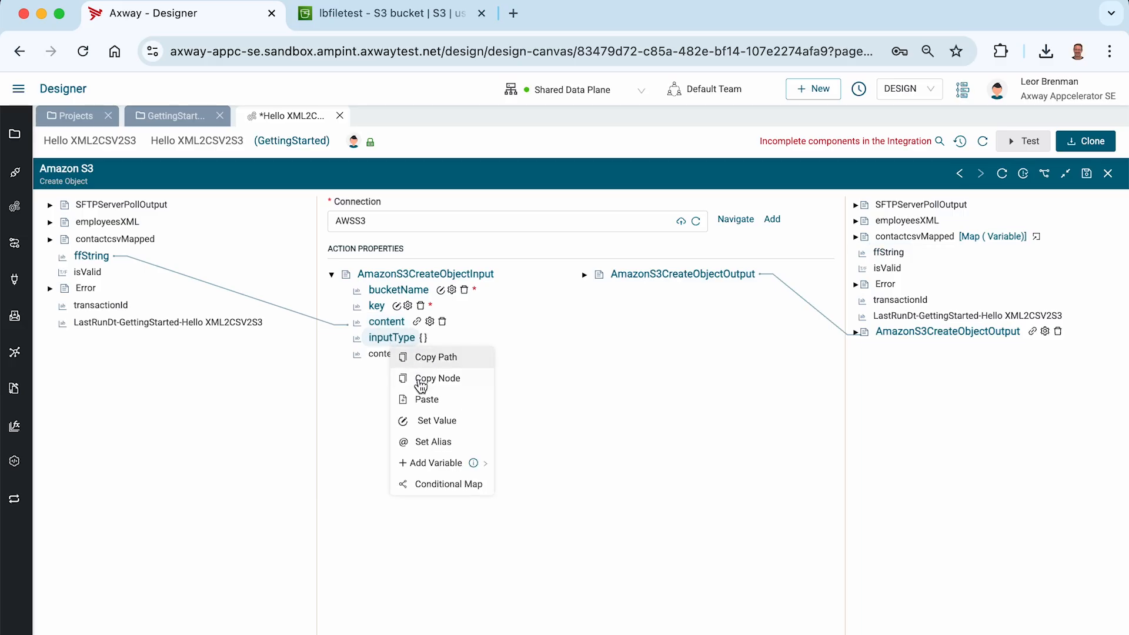
left_click(429, 422)
left_click(373, 154)
left_click(266, 221)
left_click(930, 230)
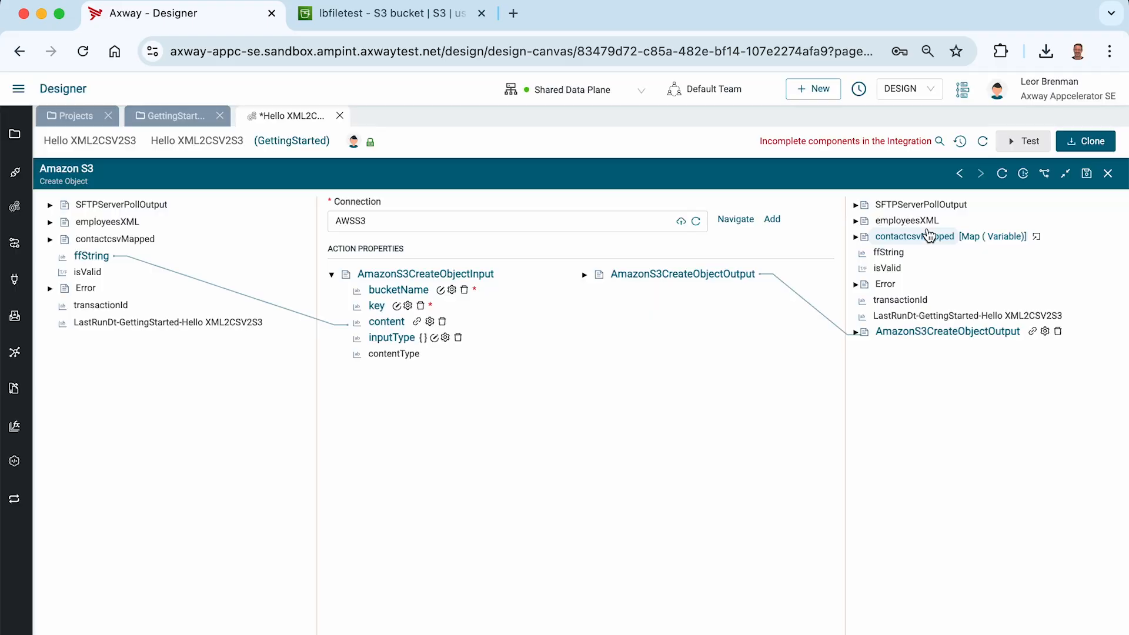
Set the contentType field of AmazonS3CreateObjectInput to text/csv
right_click(414, 365)
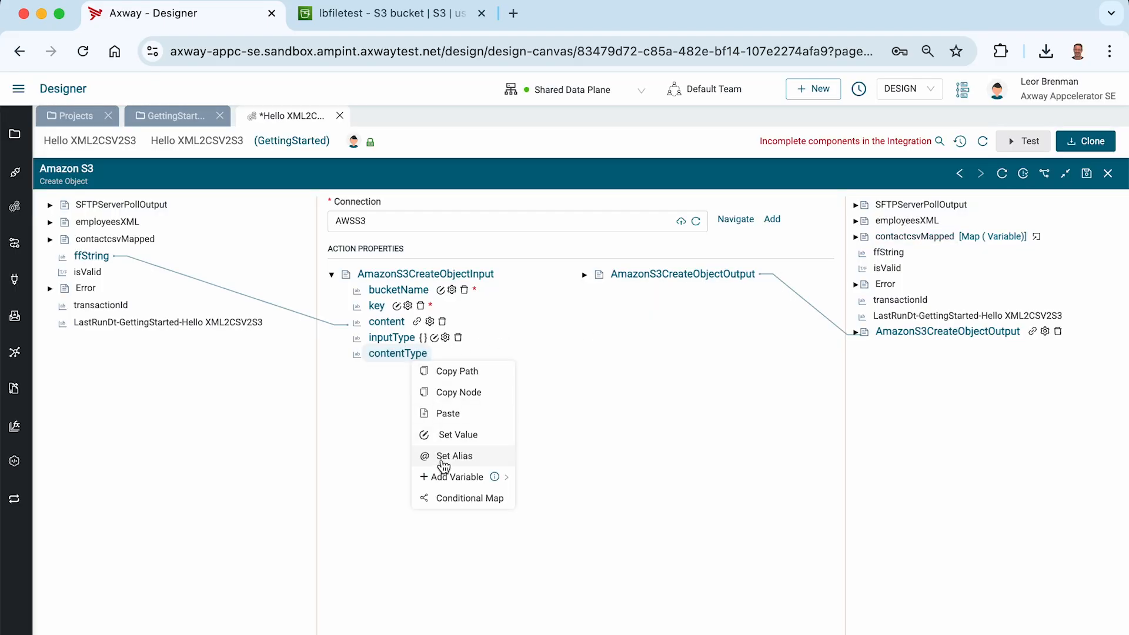
left_click(440, 436)
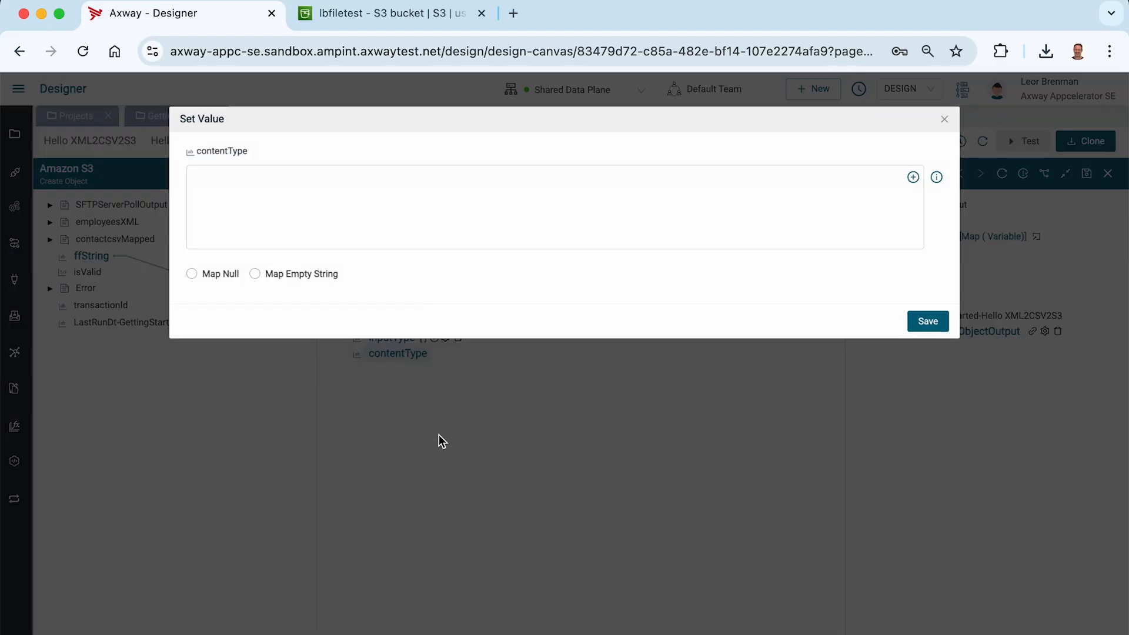
type("text/csv")
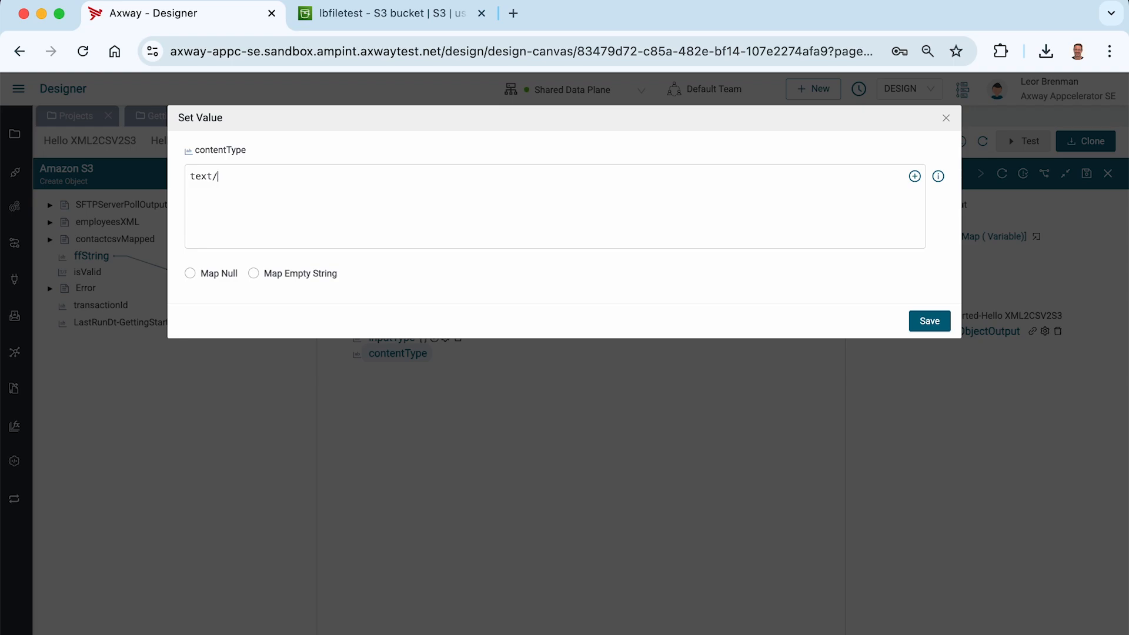
left_click(930, 321)
Save the Amazon S3 Create Object component and activate the integration's event on the Shared Data Plane
left_click(1089, 173)
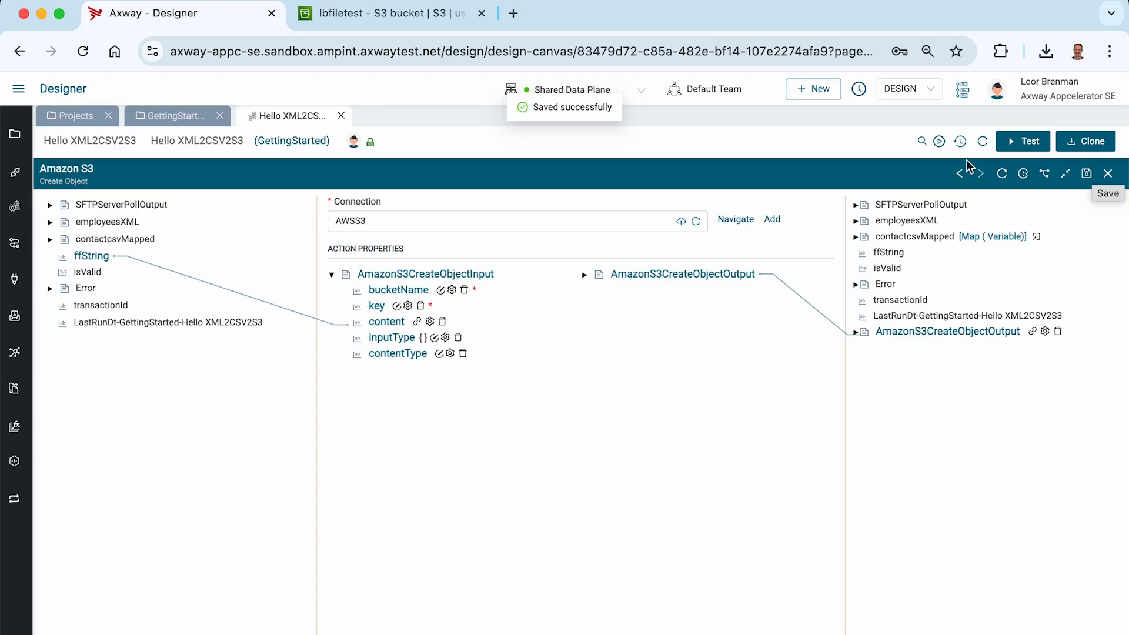
left_click(939, 141)
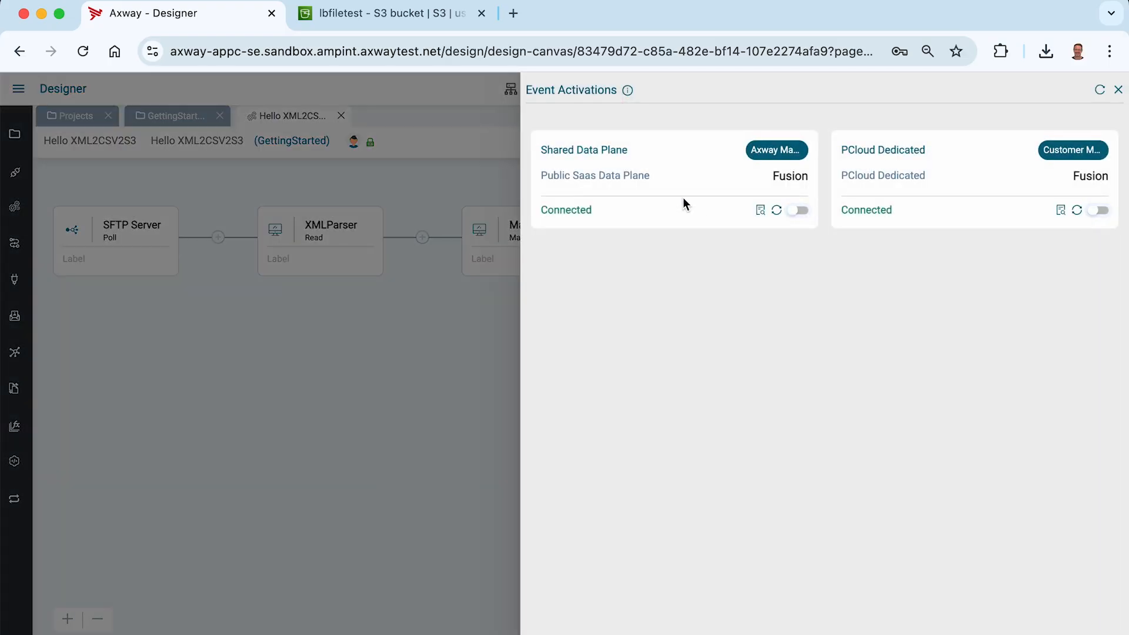
left_click(796, 211)
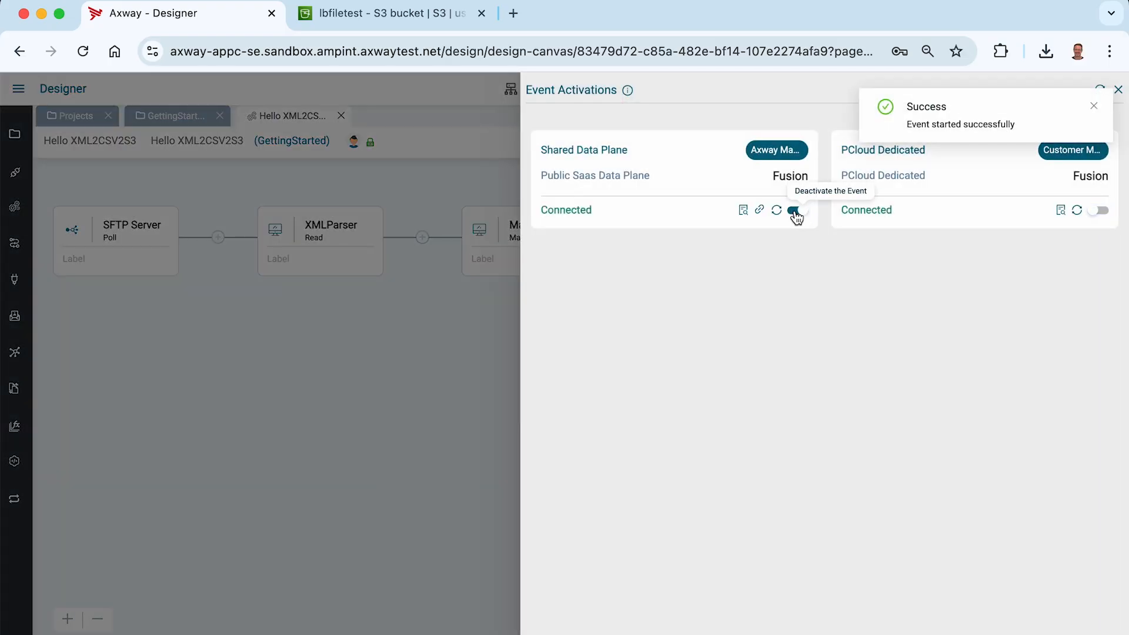
Switch to FileZilla and refresh the listing of the remote /incoming folder
key("super+Tab")
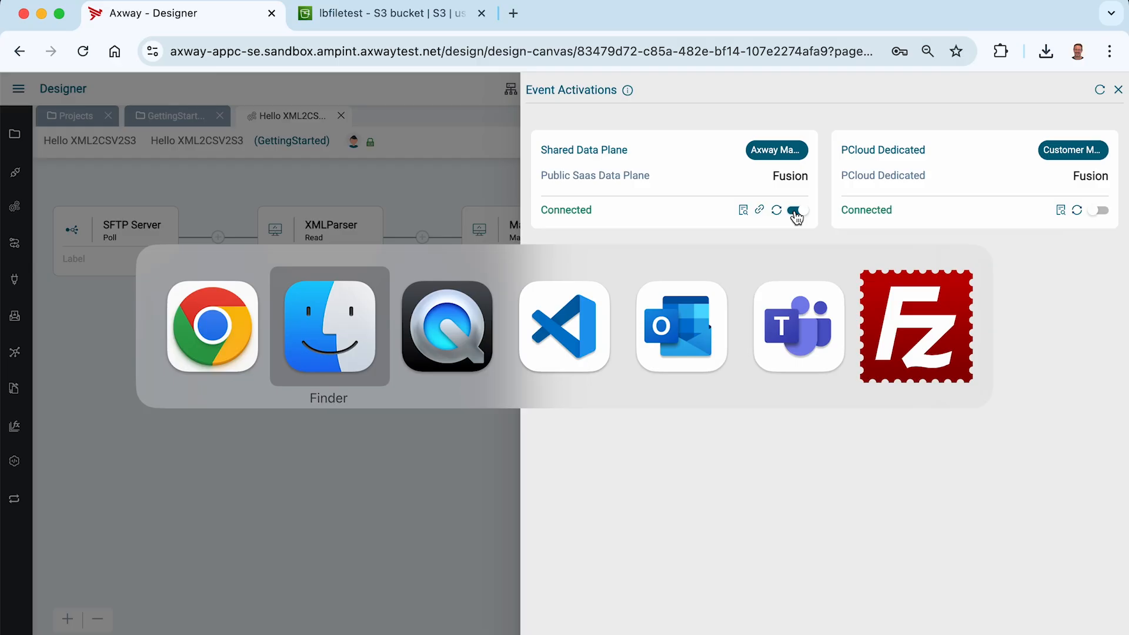
key("super+Tab")
key("super+Tab")
key("super+Tab")
key("super+Tab")
key("super+Tab")
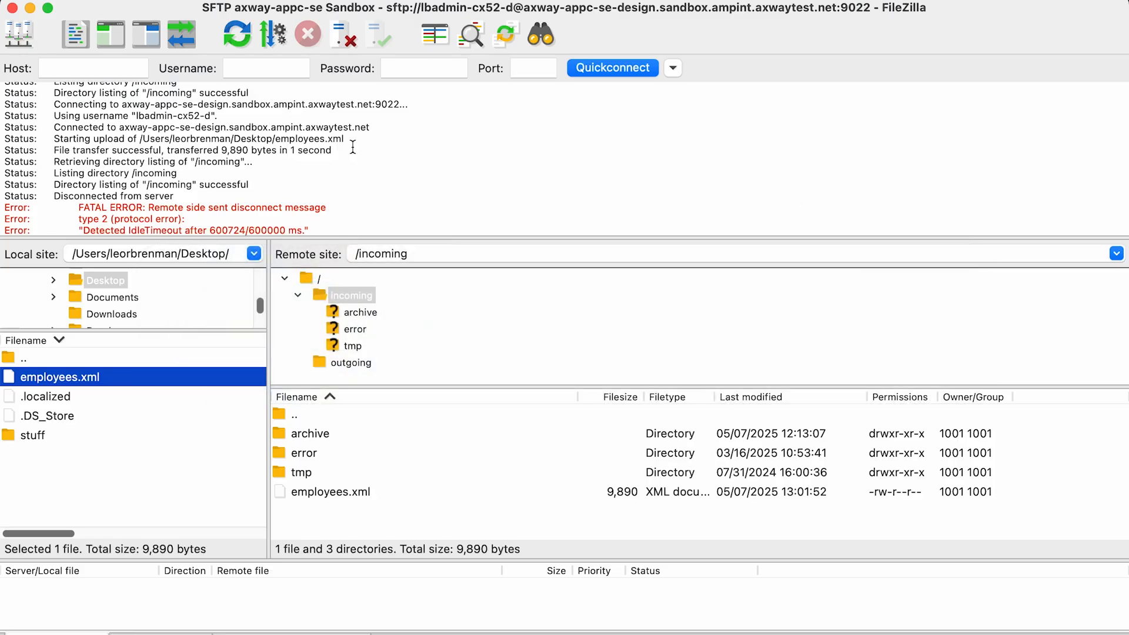
left_click(236, 35)
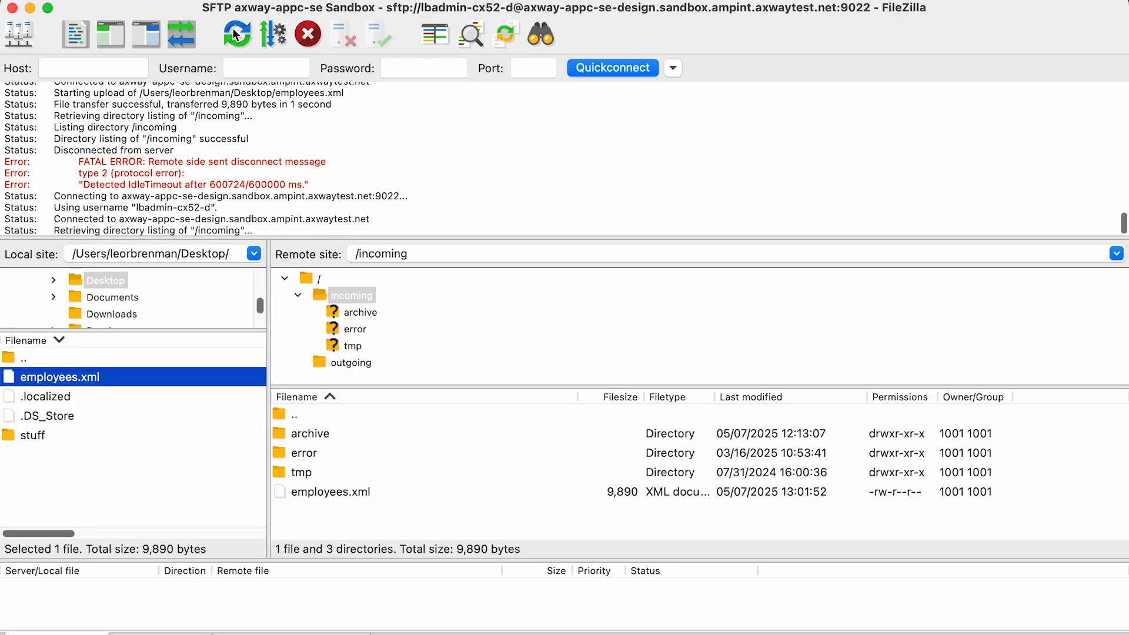
key("super+s")
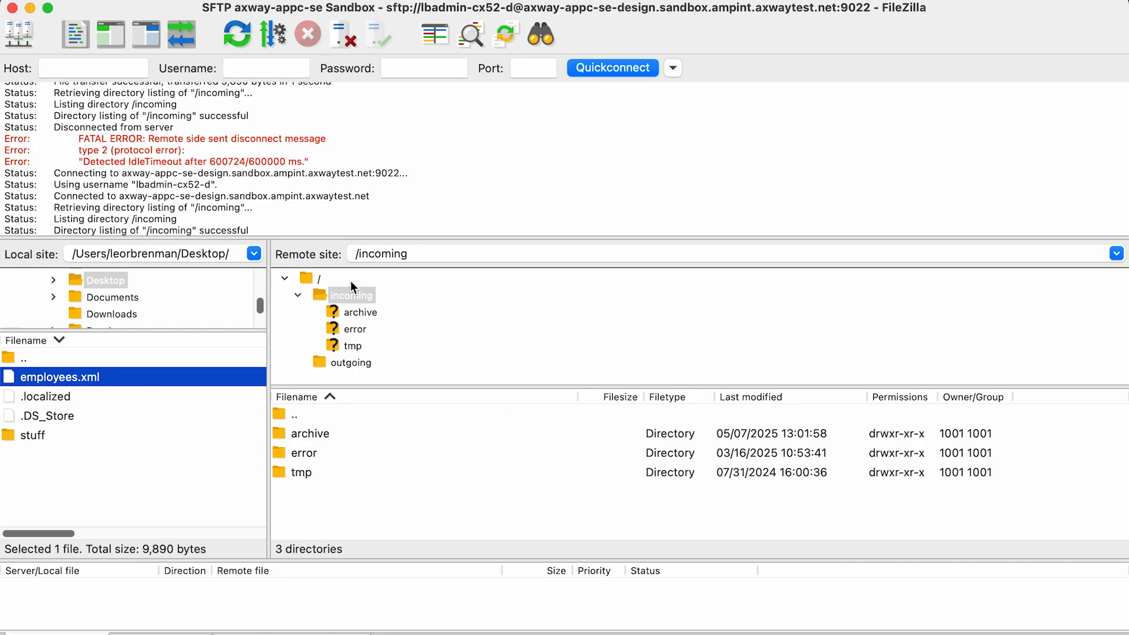
Upload employees.xml from the local Desktop folder to the remote /incoming folder
left_click(348, 295)
left_click(348, 295)
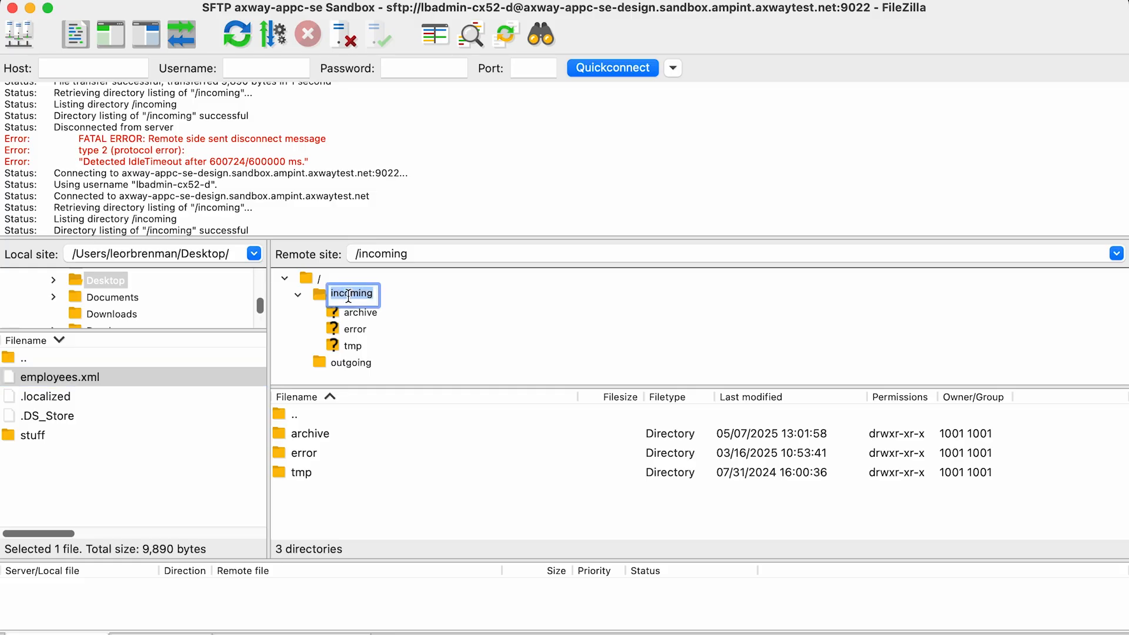
left_click(10, 379)
left_click_drag(10, 380, 352, 496)
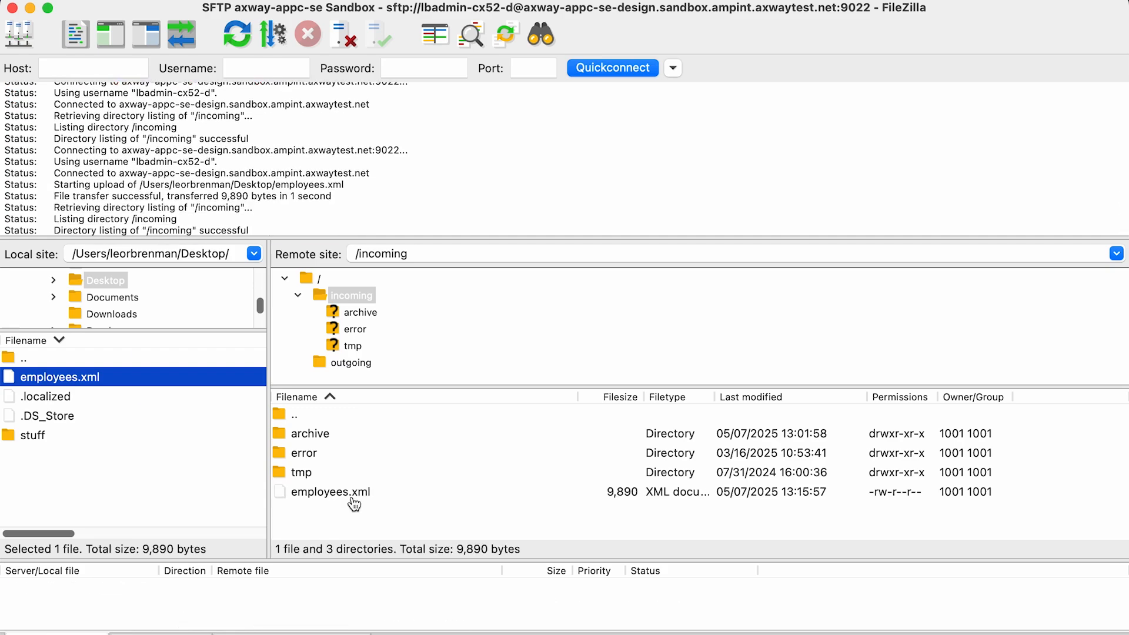
Switch to the AWS S3 console in Chrome and refresh the object list of the lbfiletest bucket's Test folder
key("super+Tab")
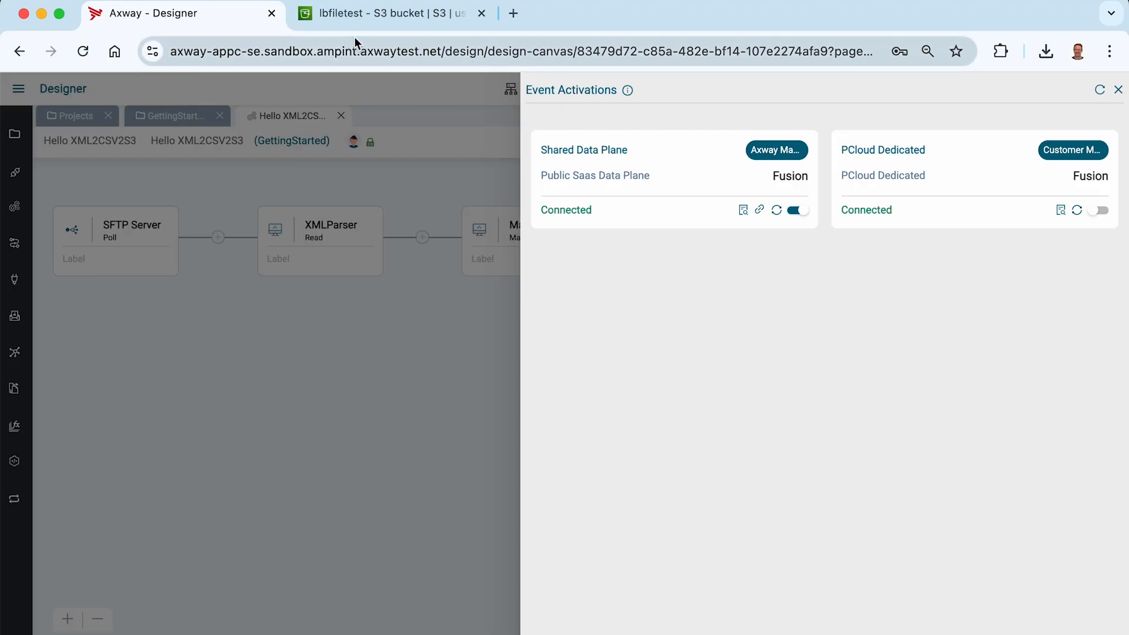
left_click(361, 23)
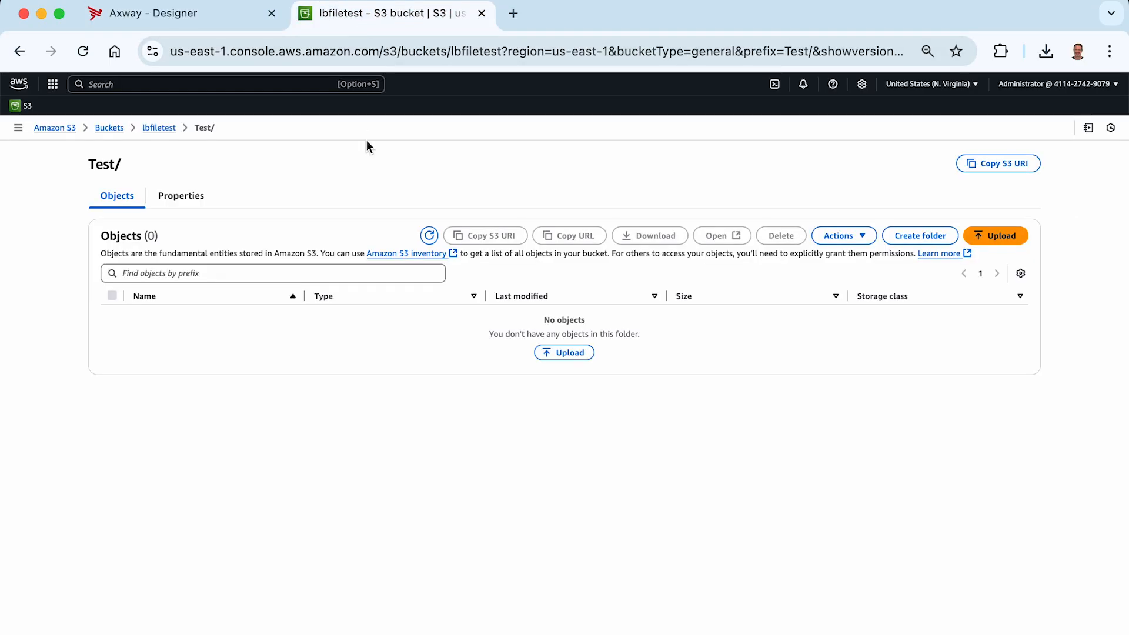
left_click(430, 236)
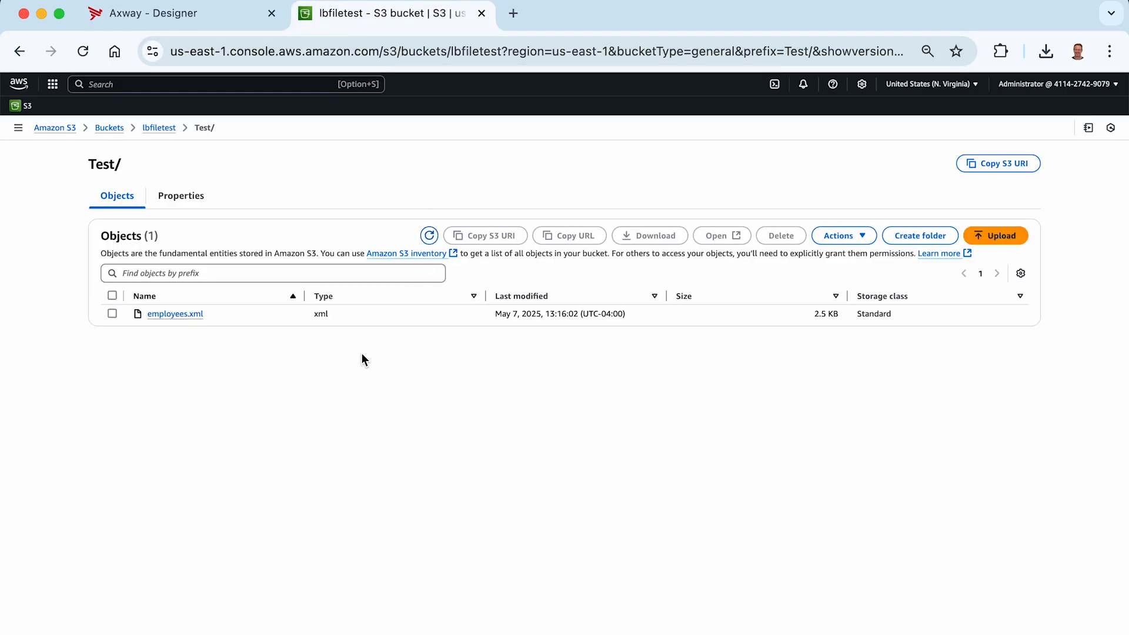
Download the employees.xml object from S3 through its Object URL and open the downloaded file in Visual Studio Code
left_click(170, 315)
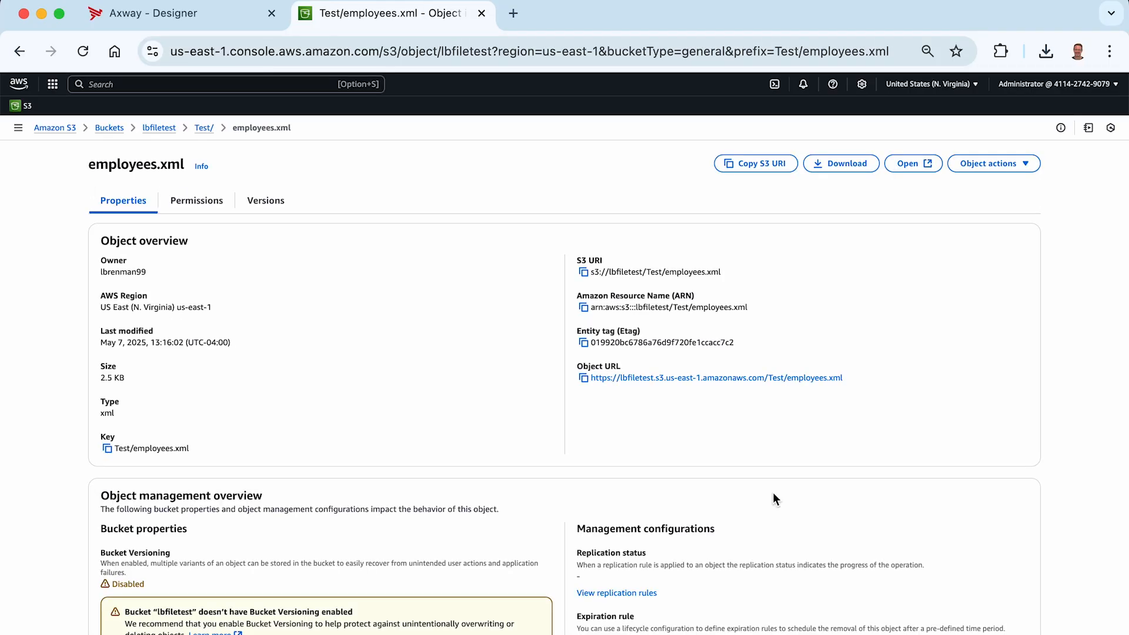
left_click(677, 378)
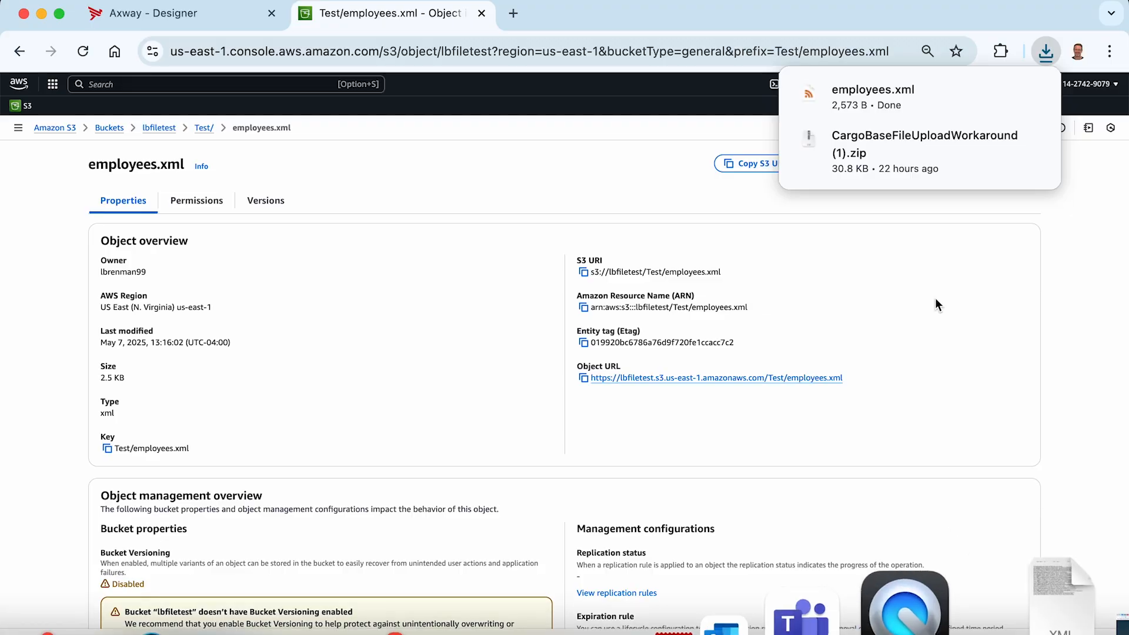
left_click(888, 97)
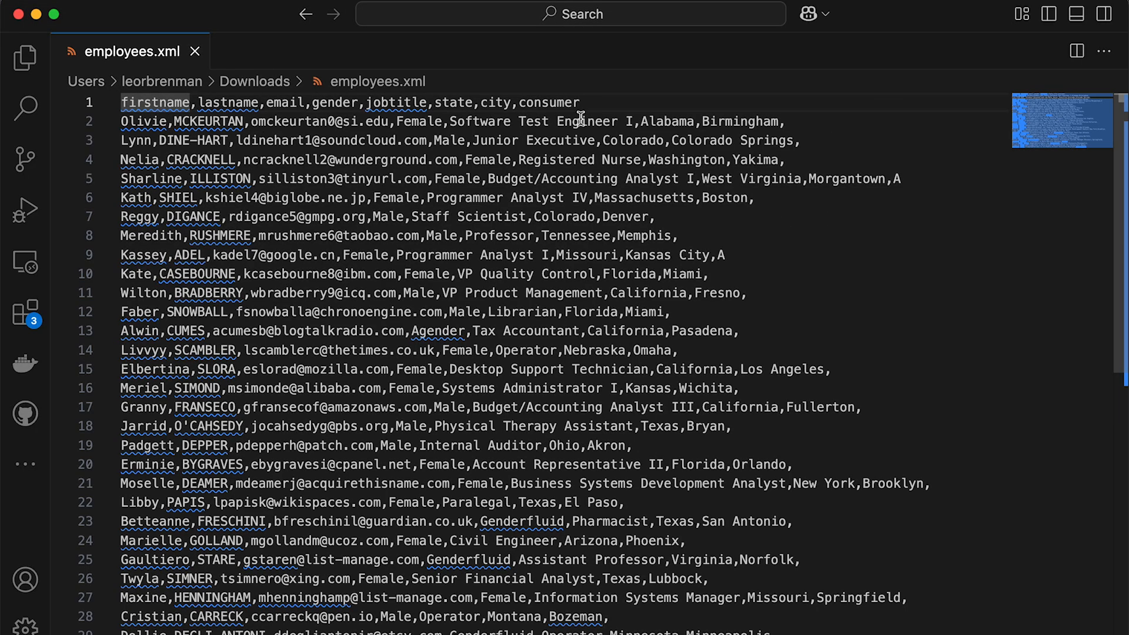
Examine the header and rows of the downloaded employees.xml, comparing the consumer values at the ends of several rows
scroll(509, 138, "down", 1)
scroll(508, 138, "down", 10)
scroll(500, 141, "up", 11)
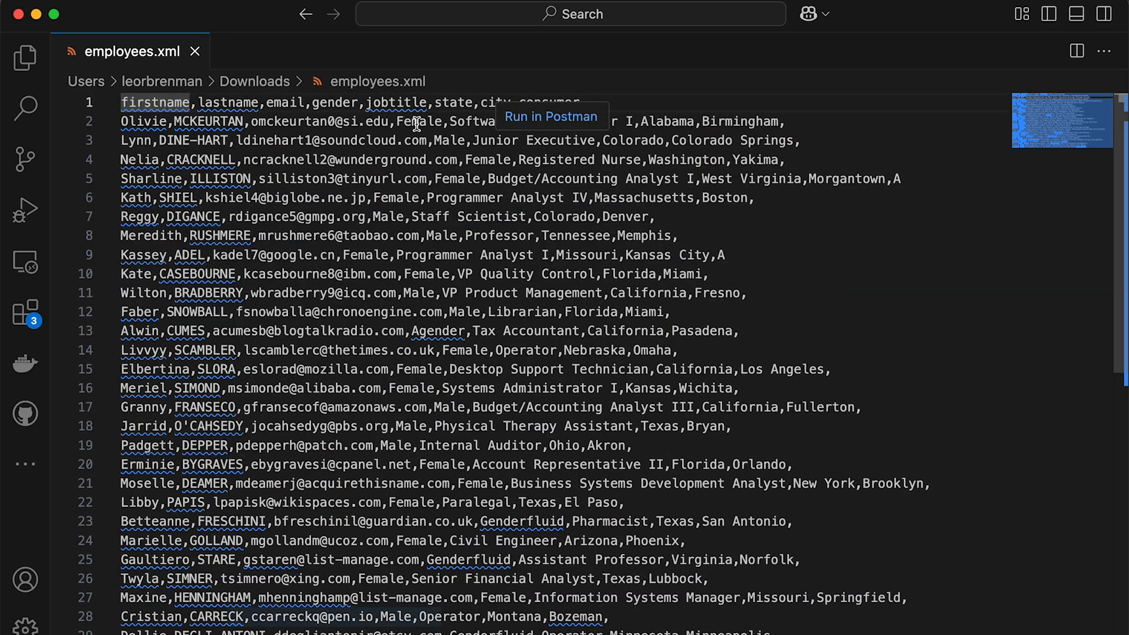
left_click(720, 254)
type("A")
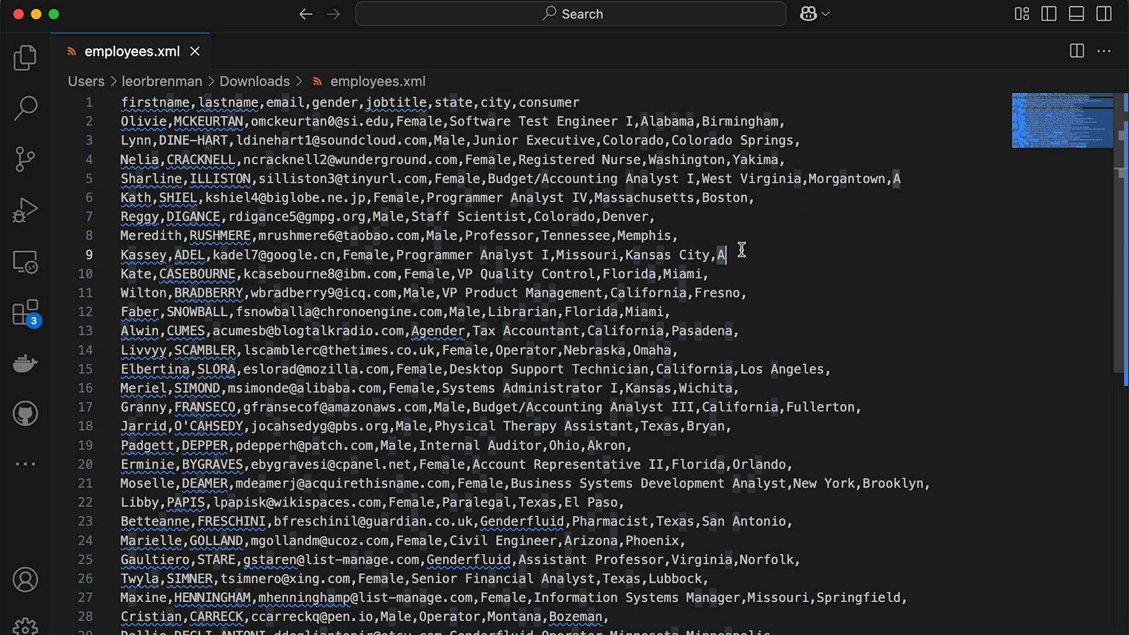
left_click(895, 180)
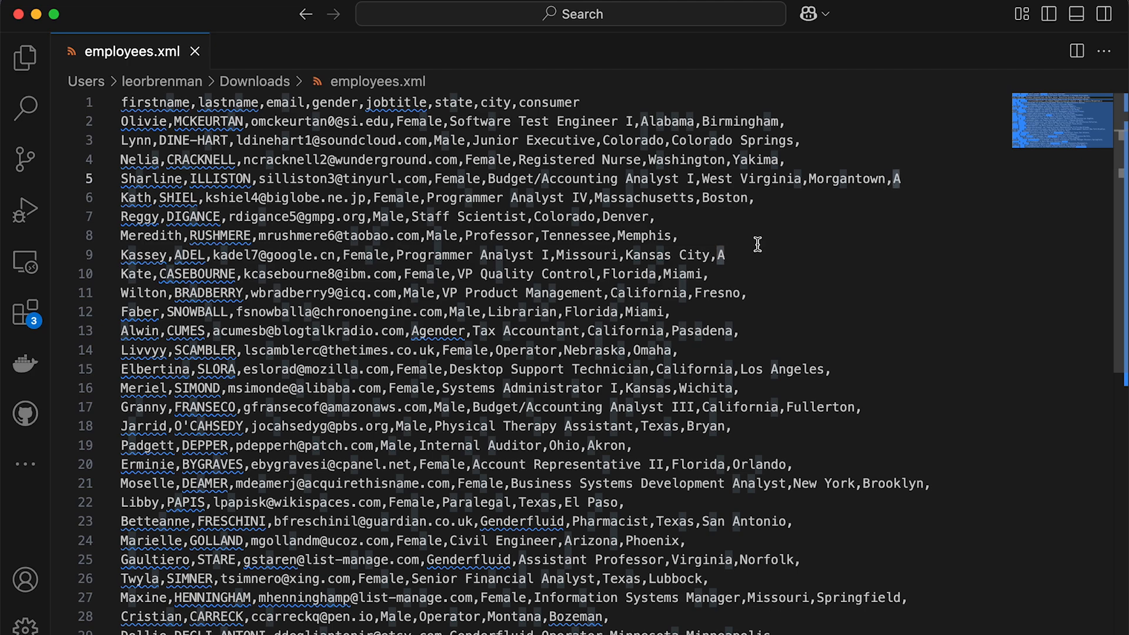
scroll(757, 244, "down", 2)
left_click(743, 300)
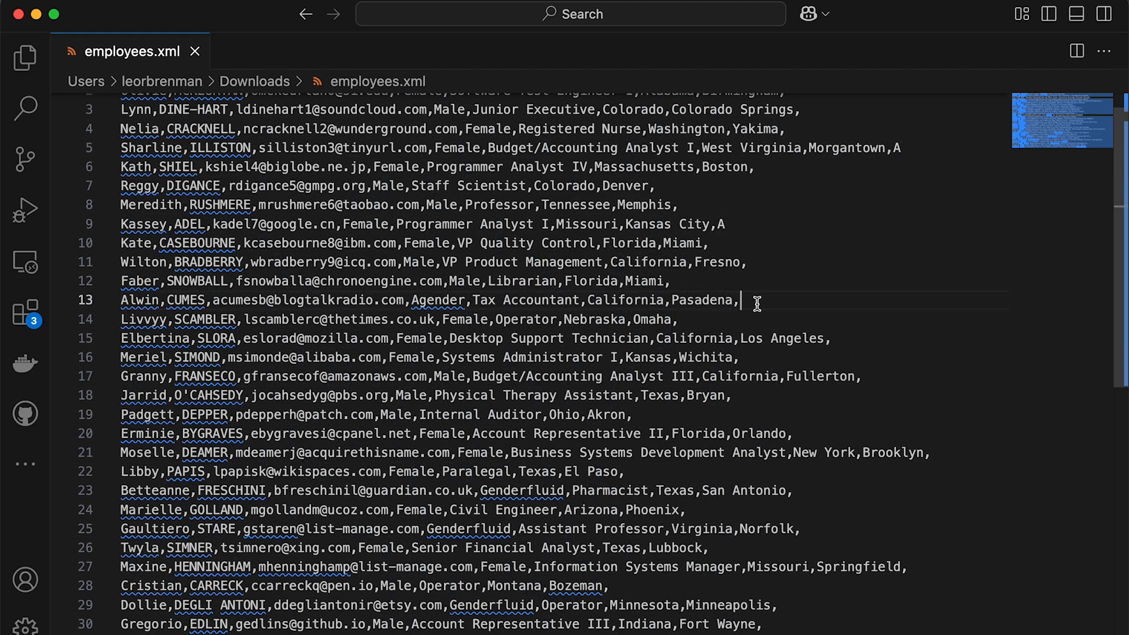
left_click(681, 320)
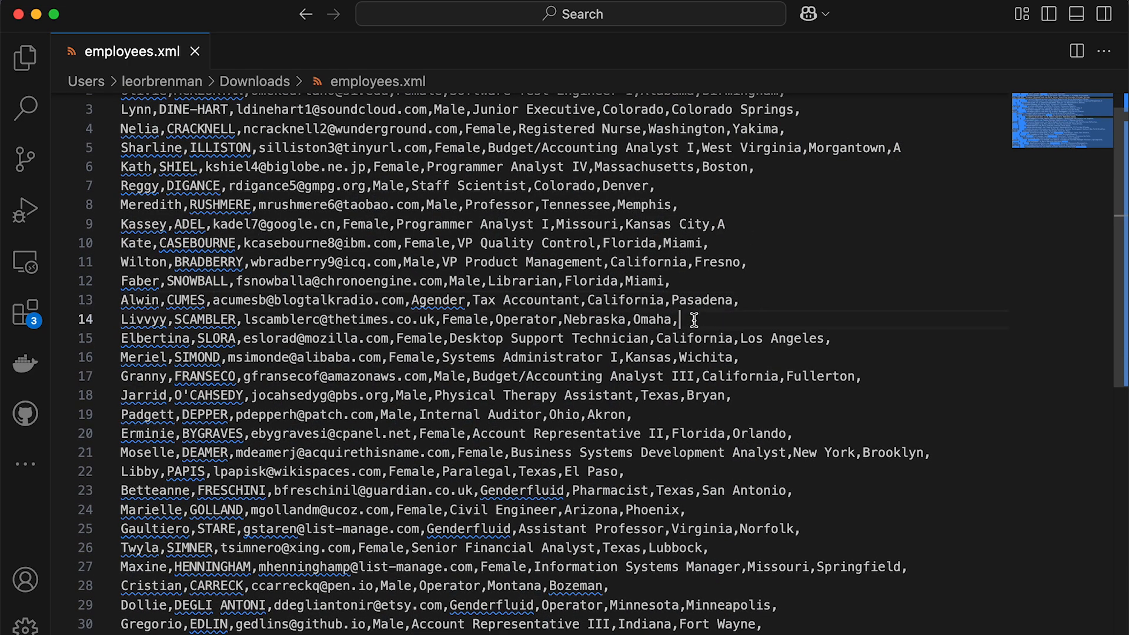
left_click(841, 342)
scroll(824, 259, "up", 1)
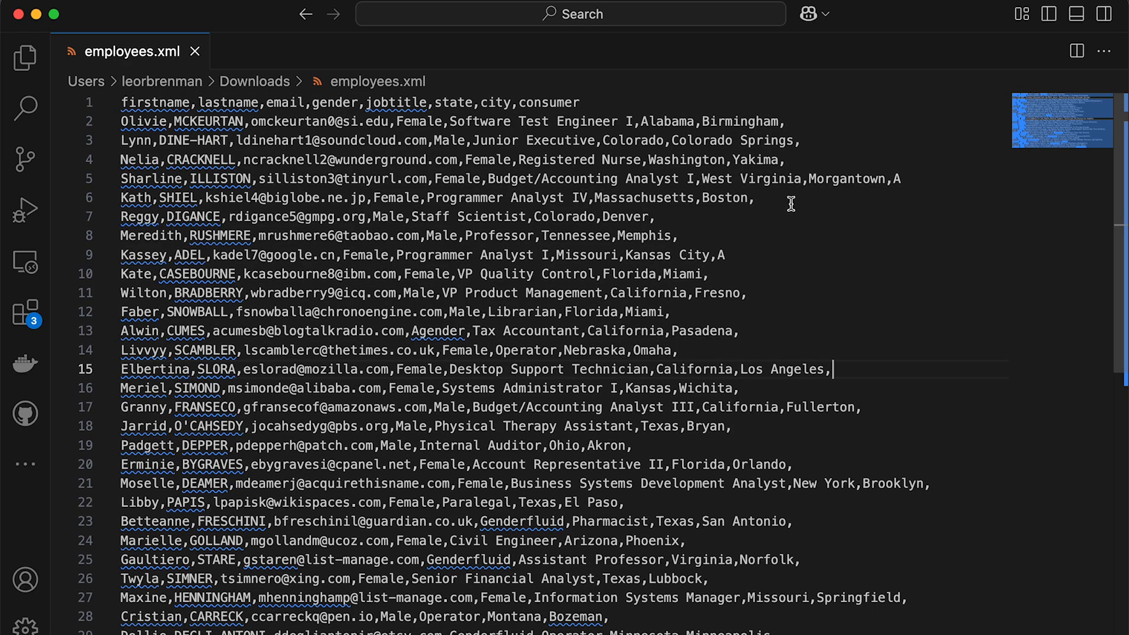
scroll(725, 415, "down", 3)
scroll(725, 415, "up", 3)
Switch to Finder and preview the original employees.xml, checking the consumer value of each record against the converted output
key("super+Tab")
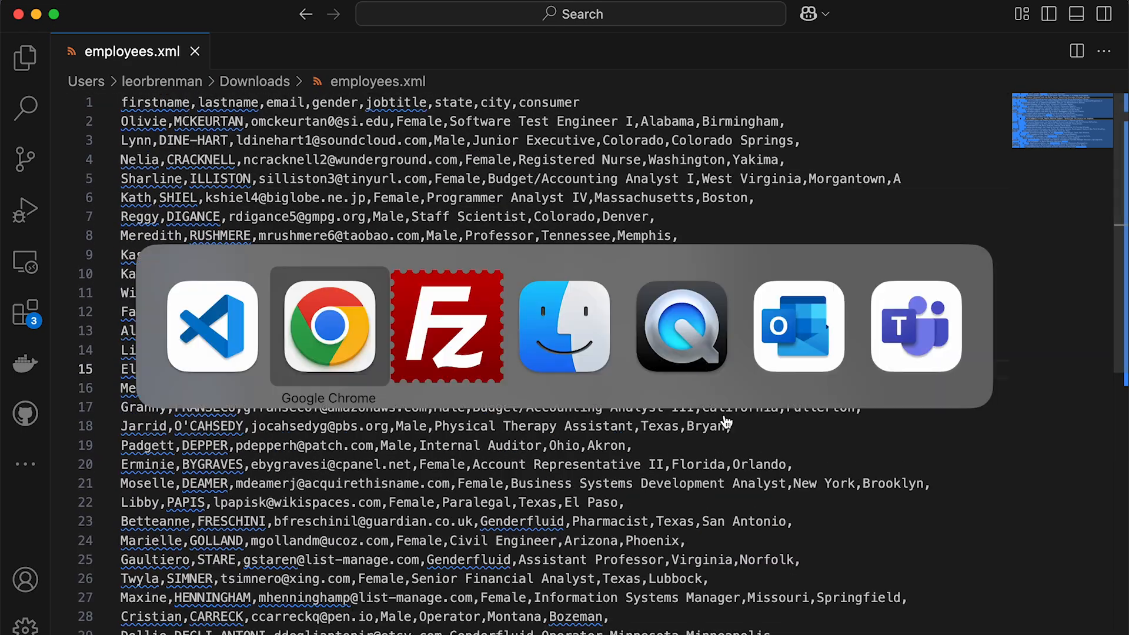
key("super+Tab")
key("super+Tab")
key("space")
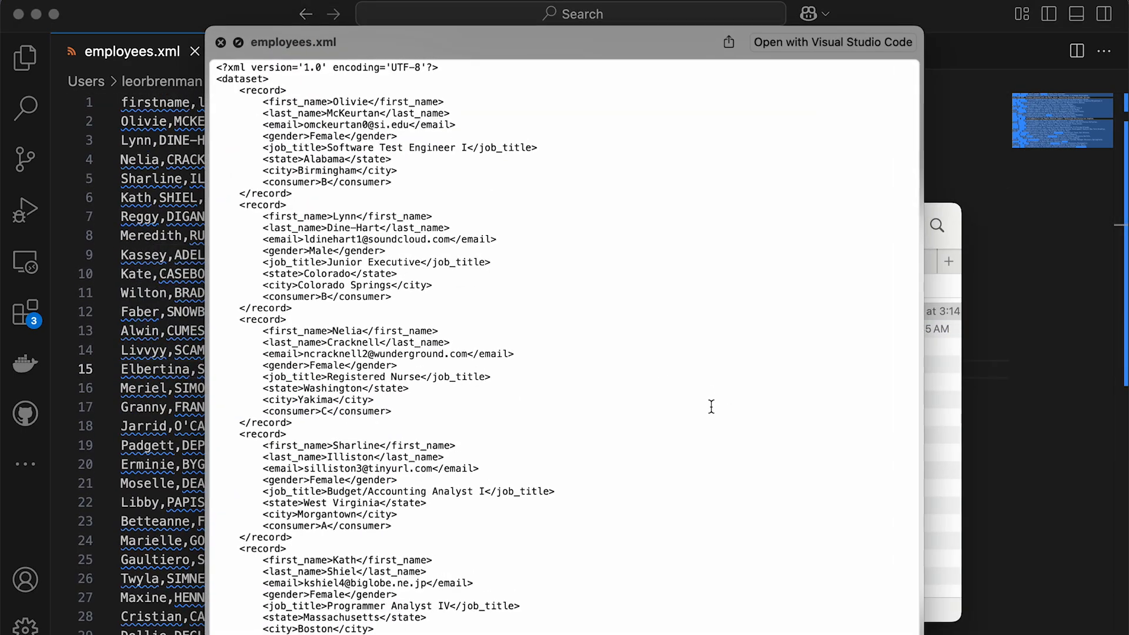
scroll(421, 122, "down", 3)
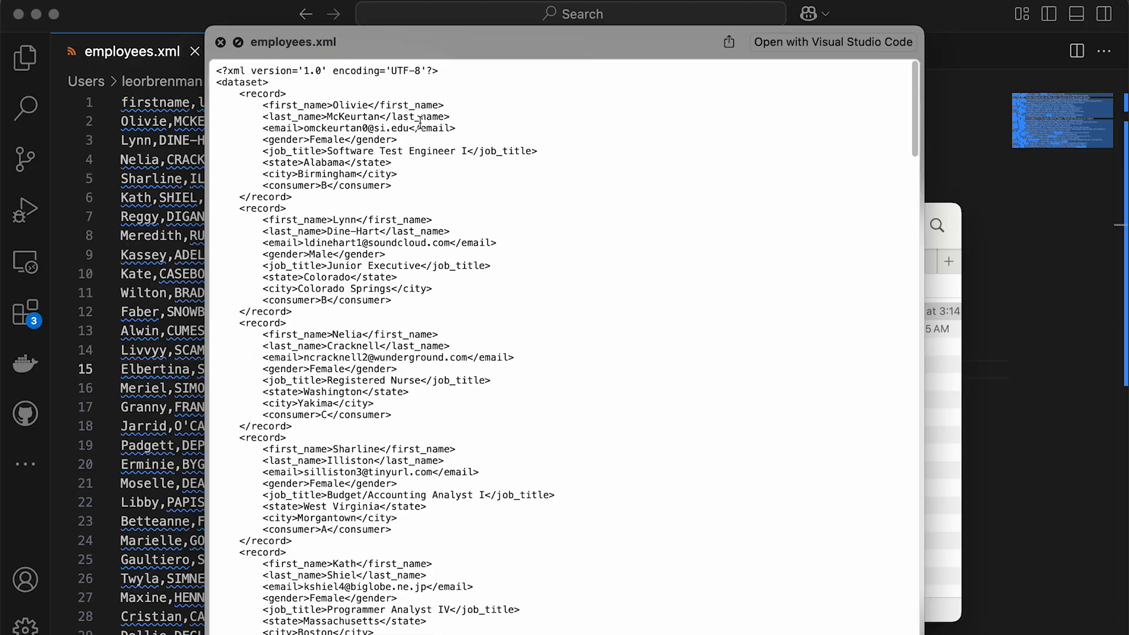
scroll(420, 121, "down", 2)
scroll(341, 360, "down", 4)
scroll(341, 360, "down", 5)
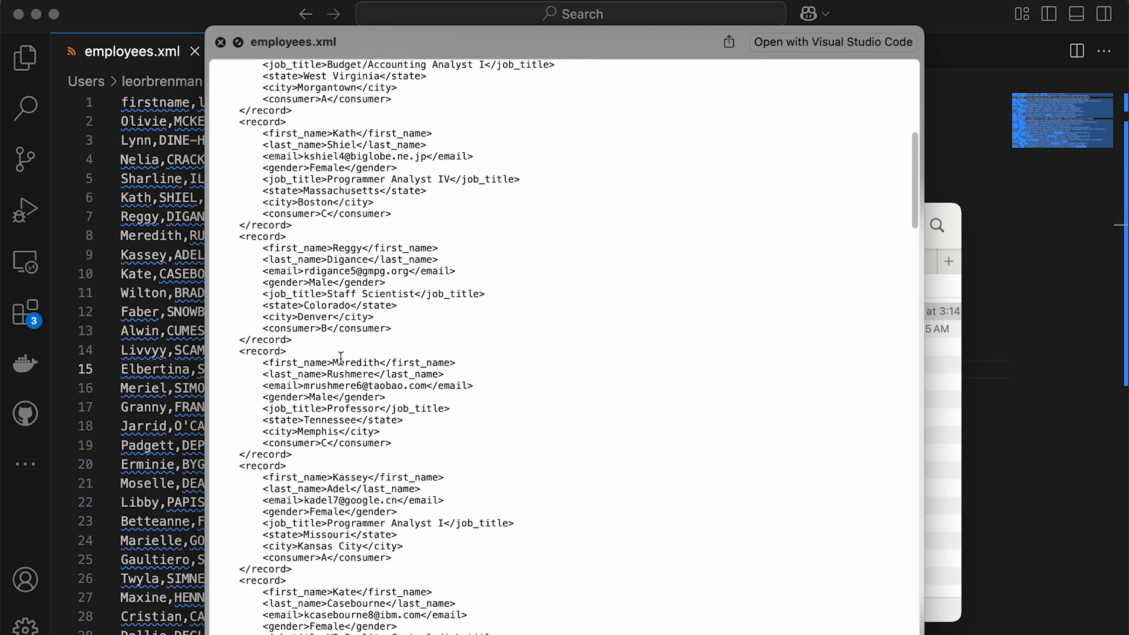
scroll(345, 482, "down", 12)
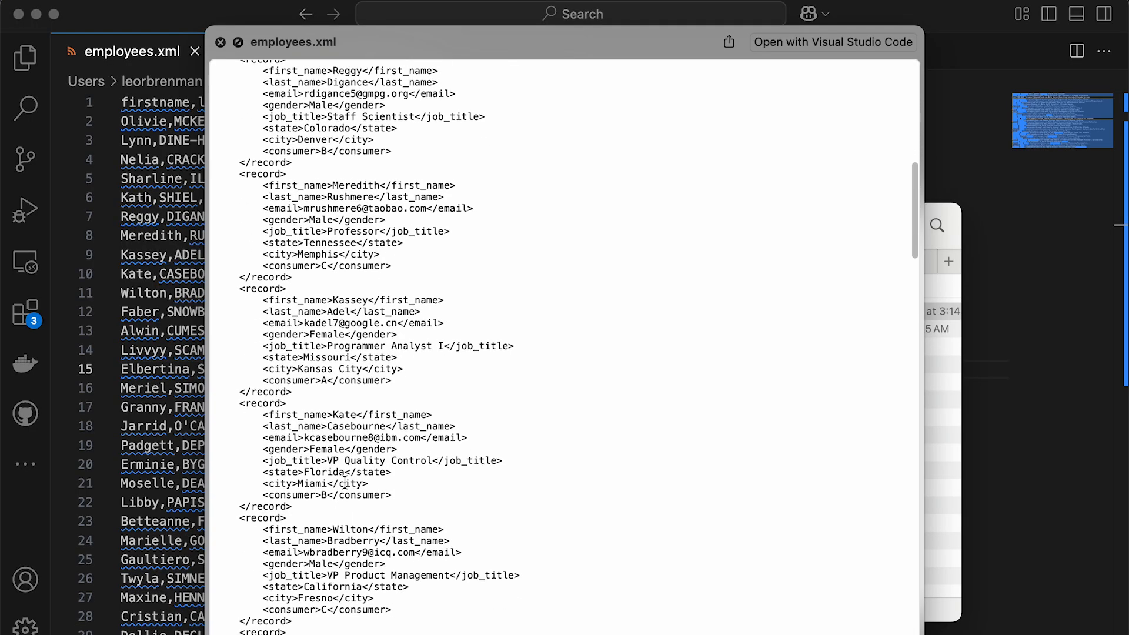
scroll(345, 483, "down", 5)
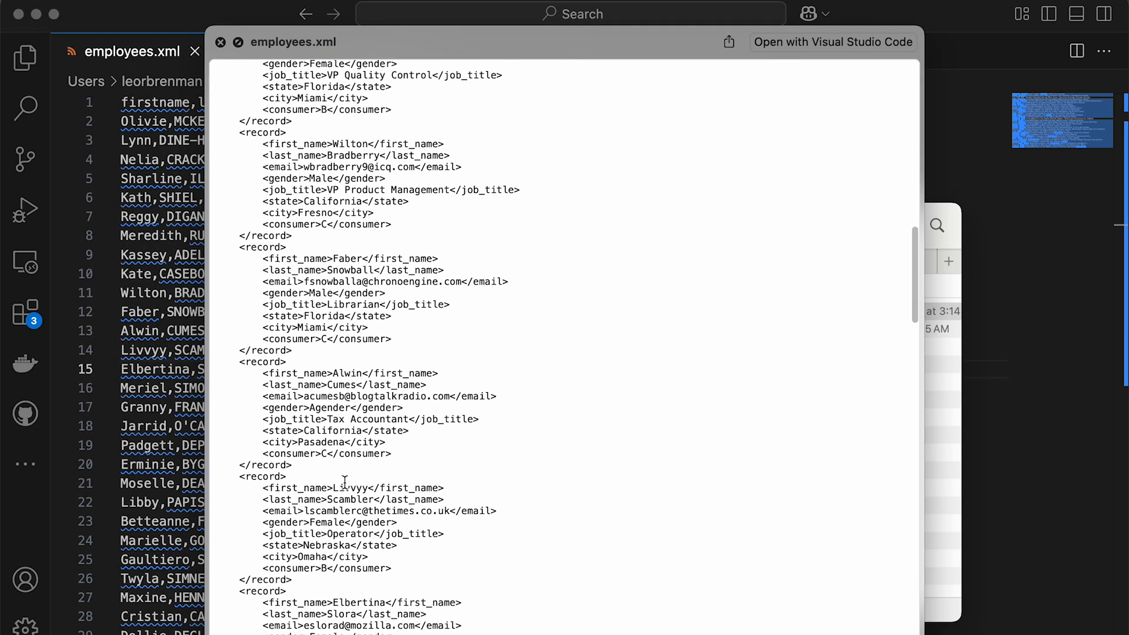
key("space")
Check the lastname values in the converted employees.xml in Visual Studio Code and highlight its content from the header through row 16
left_click(183, 372)
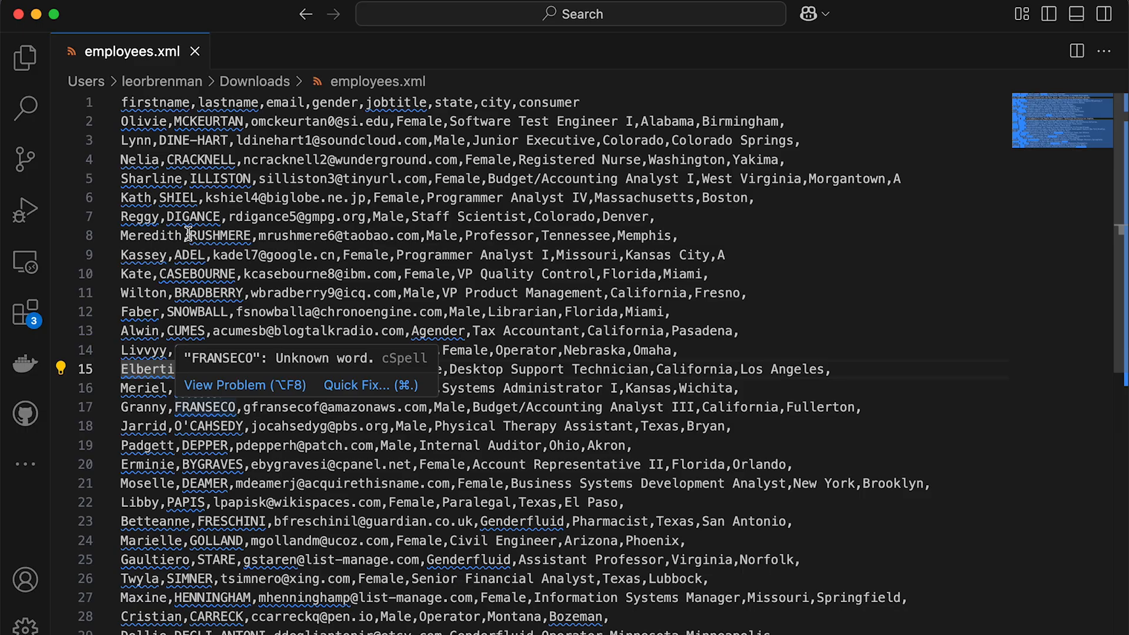
double_click(186, 121)
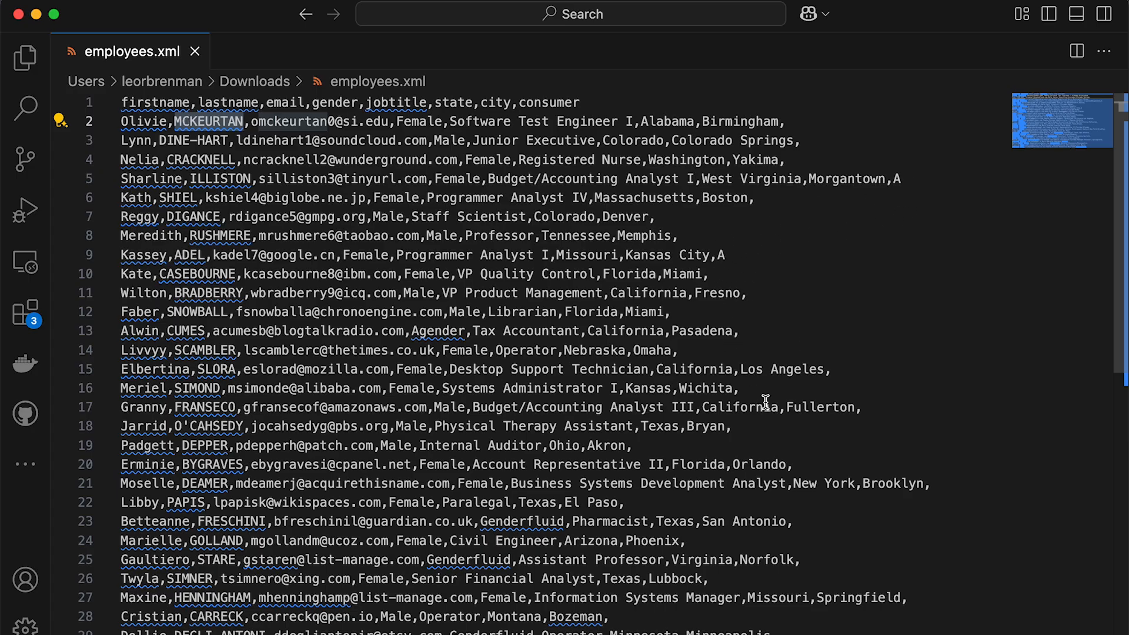
scroll(766, 401, "down", 5)
scroll(766, 402, "up", 5)
left_click_drag(121, 103, 365, 390)
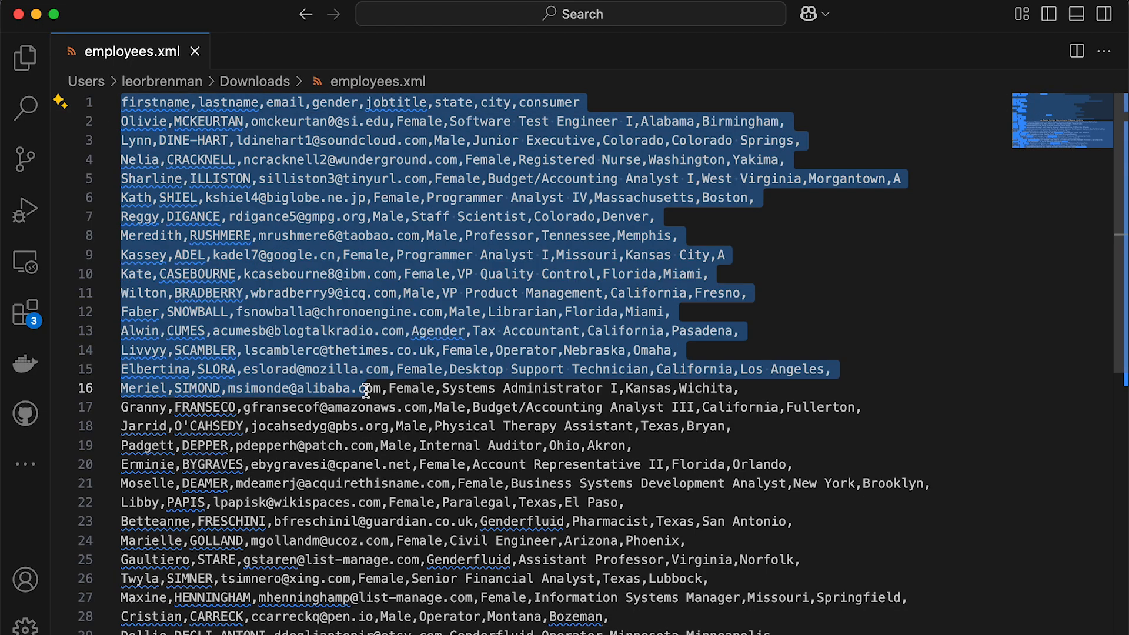